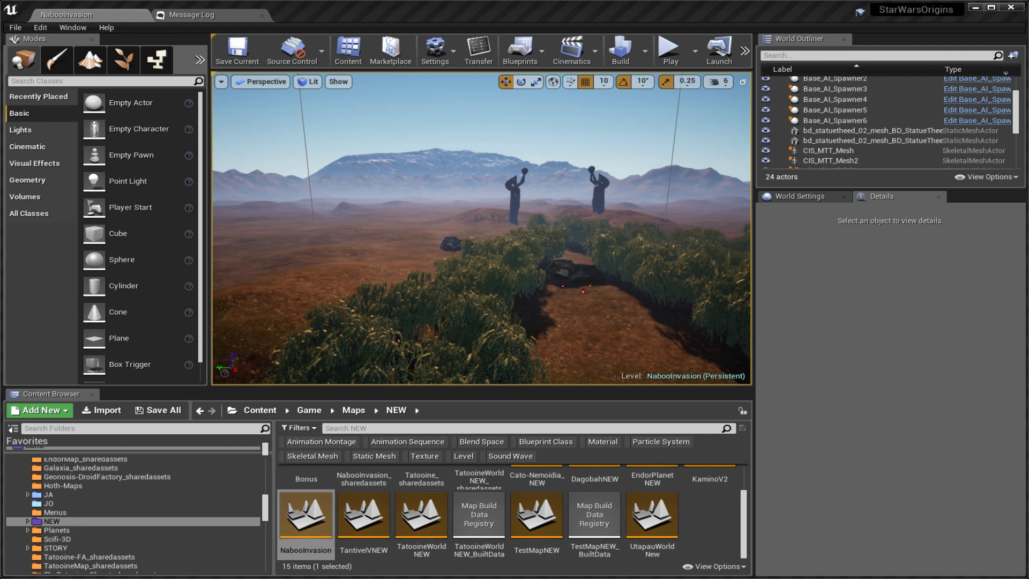
Step: Inspect the two statues, the tree-lined path and the MTT vehicles in the NabooInvasion level
key("w")
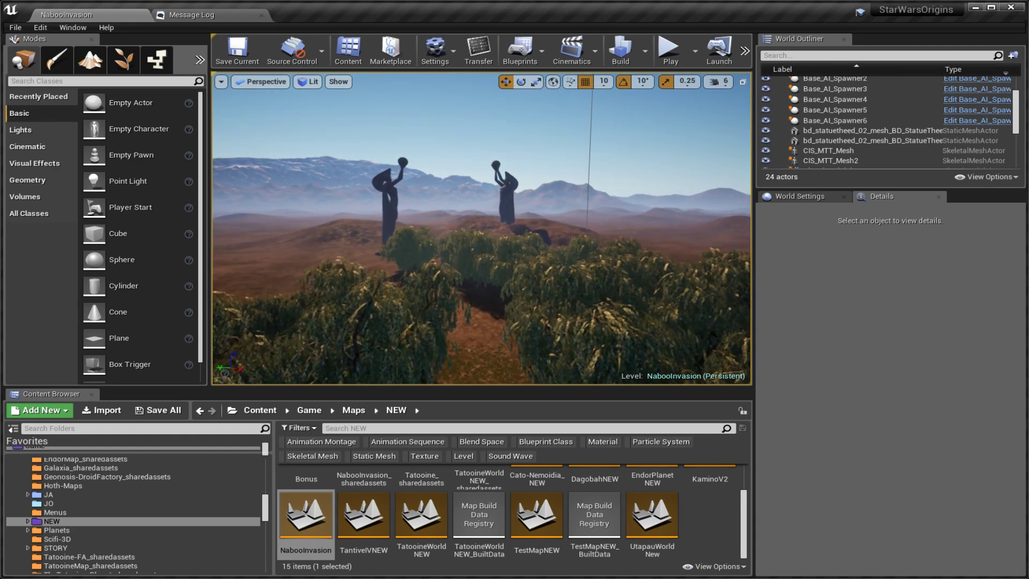
key("s")
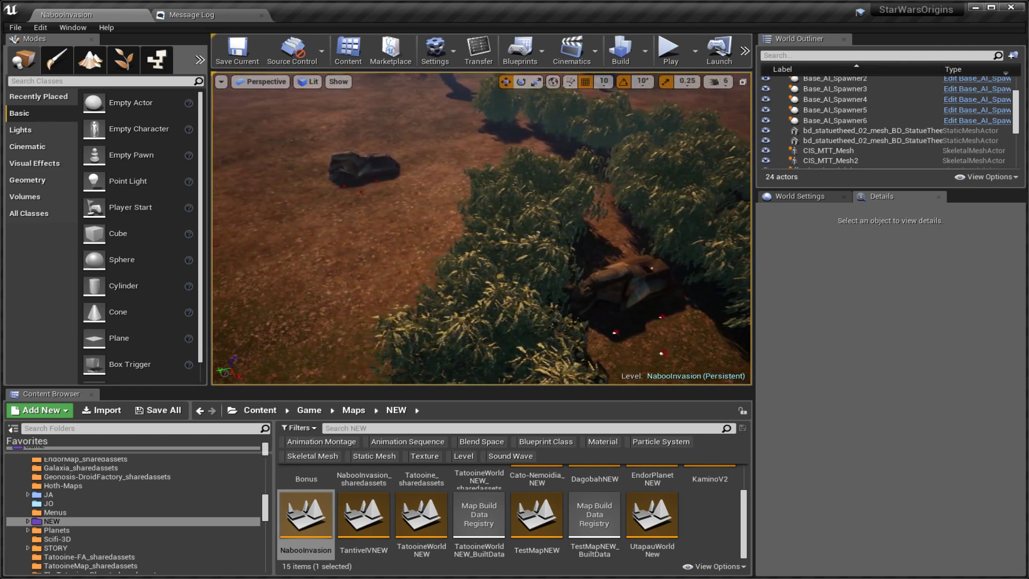
key("w")
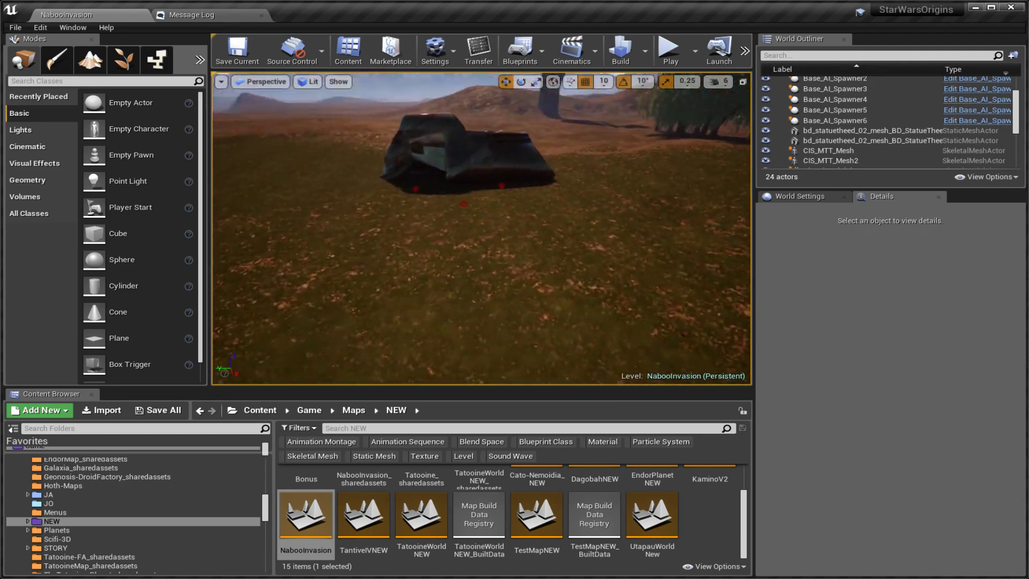
right_click_drag(483, 225, 482, 214)
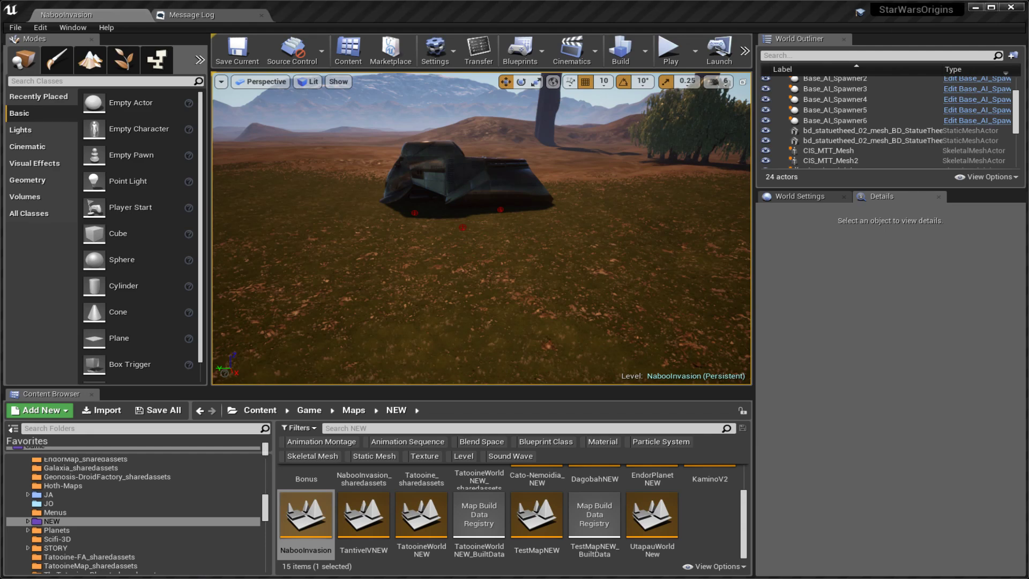
right_click_drag(413, 229, 450, 264)
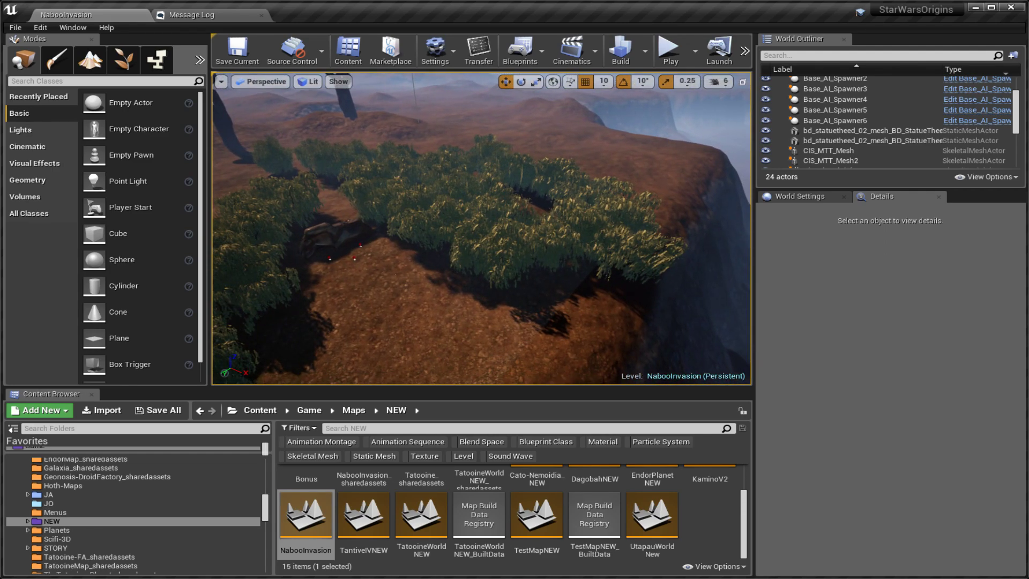
right_click_drag(450, 264, 413, 234)
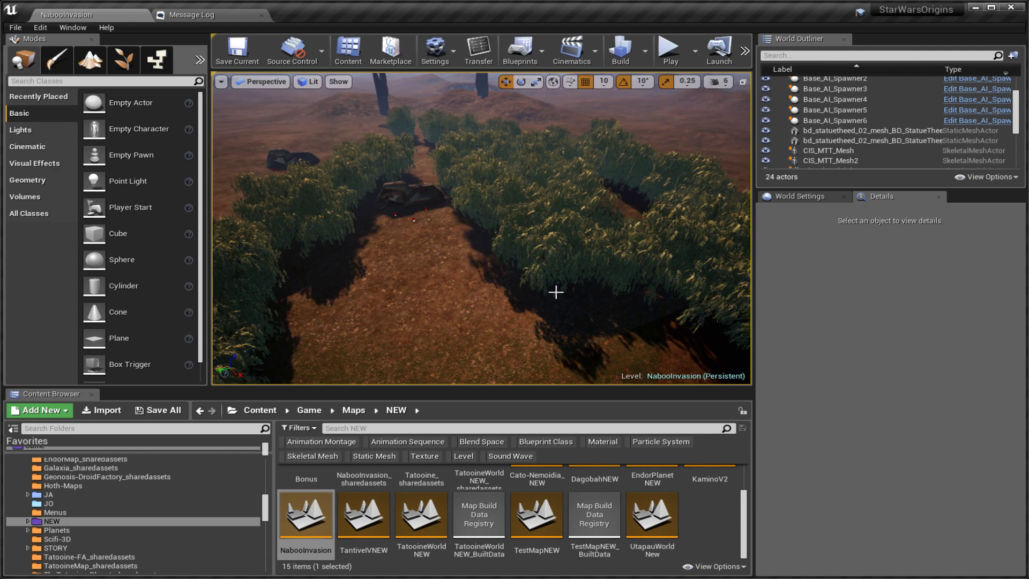
Step: Examine the grass patch and its border with the rocky ground on the open side of the level
mouse_move(475, 193)
right_mouse_down()
mouse_move(475, 164)
mouse_move(477, 209)
mouse_move(475, 171)
mouse_move(475, 193)
right_mouse_up()
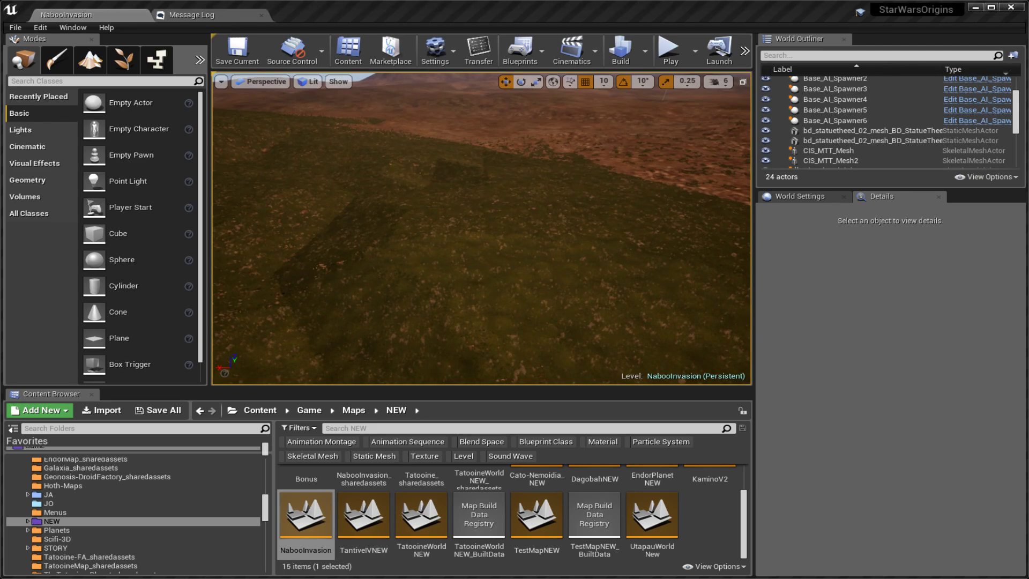
left_click(474, 223)
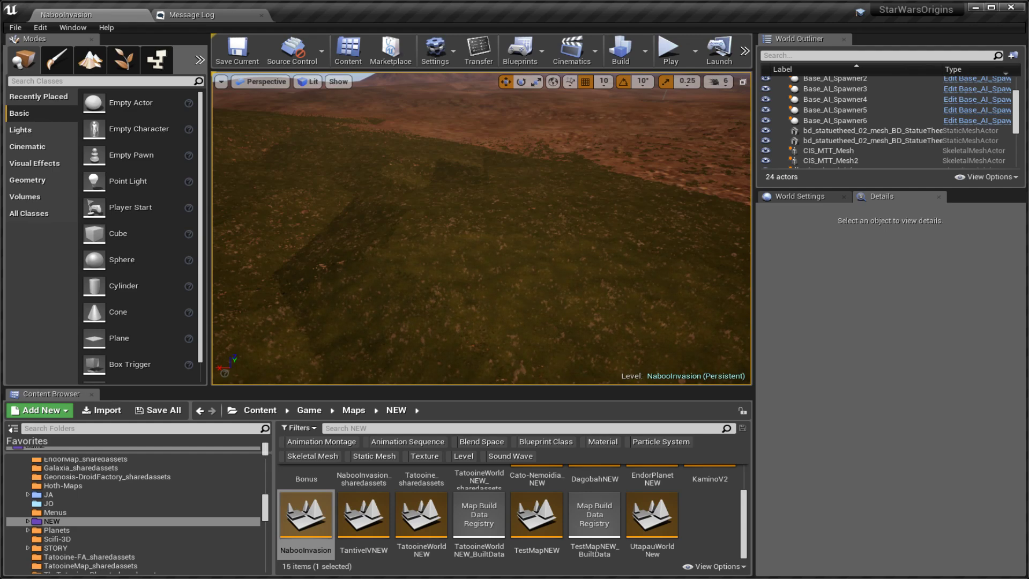
right_click_drag(467, 211, 523, 239)
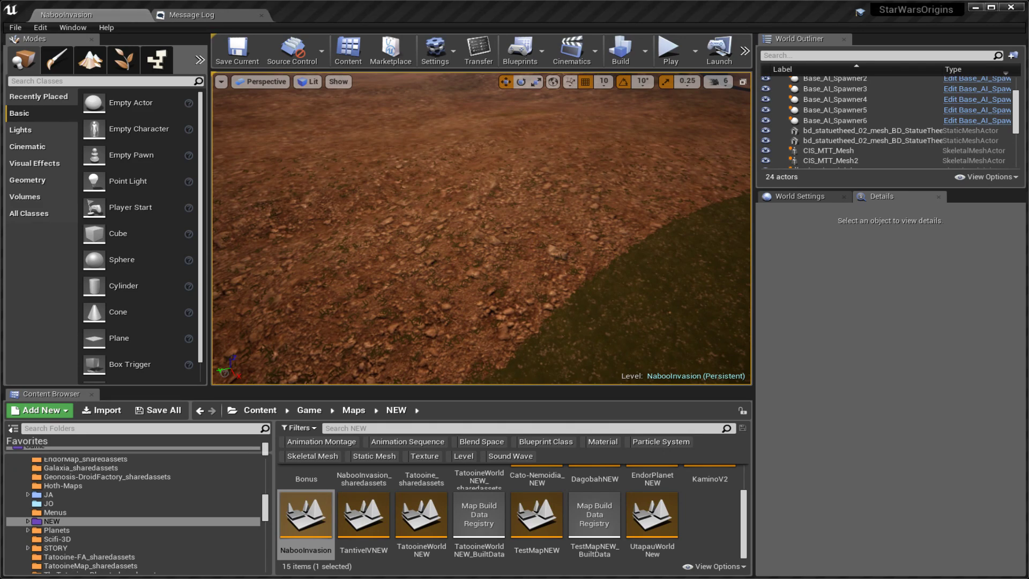
right_click_drag(448, 261, 447, 215)
key("w")
right_click_drag(447, 257, 447, 258)
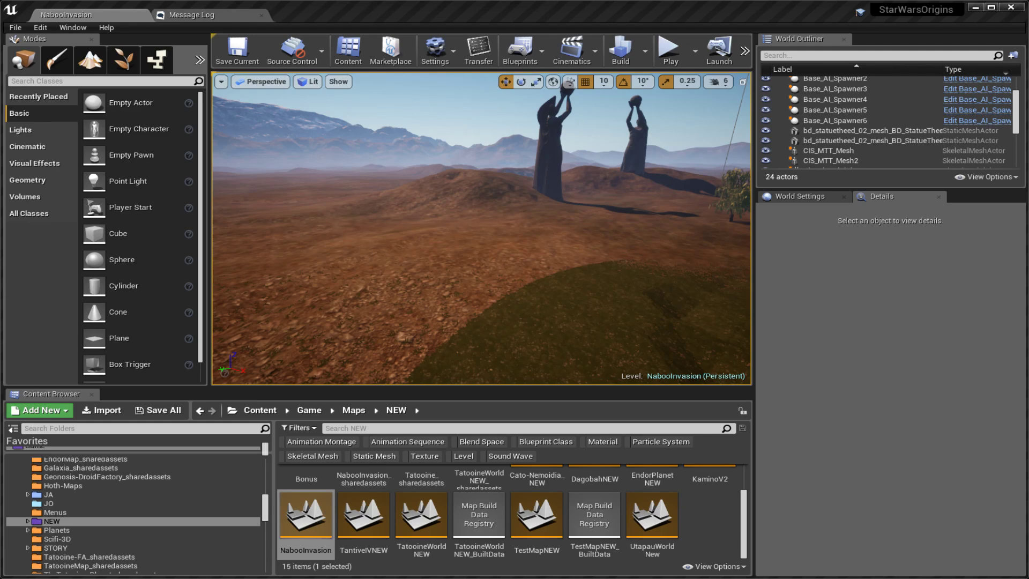
Step: Look over the MTT between the trees, the cliff edge behind the grove and the surrounding mountains
right_click_drag(482, 228, 552, 231)
key("w")
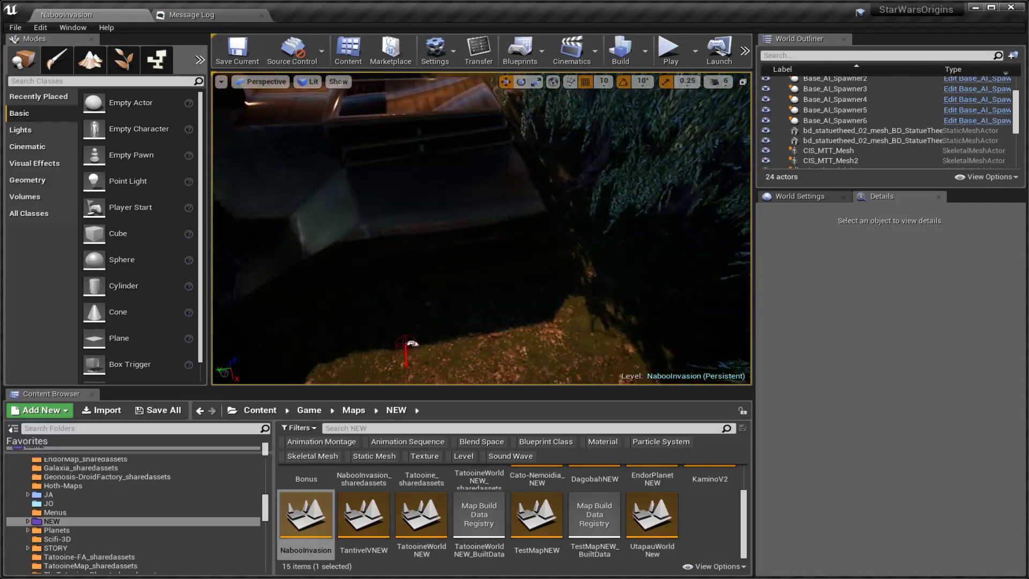
right_click_drag(482, 227, 383, 174)
right_click_drag(482, 228, 665, 235)
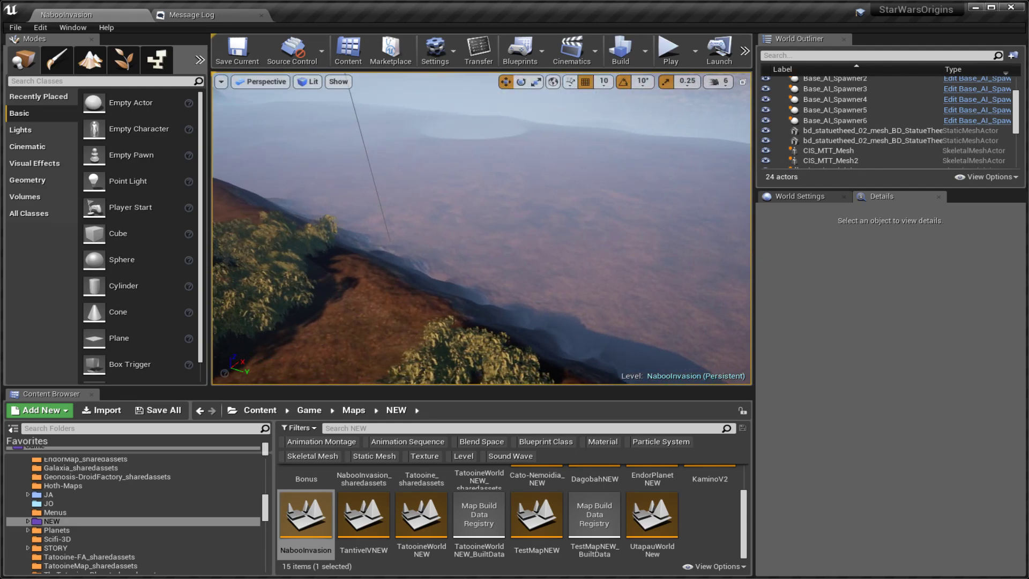
right_click_drag(482, 228, 327, 231)
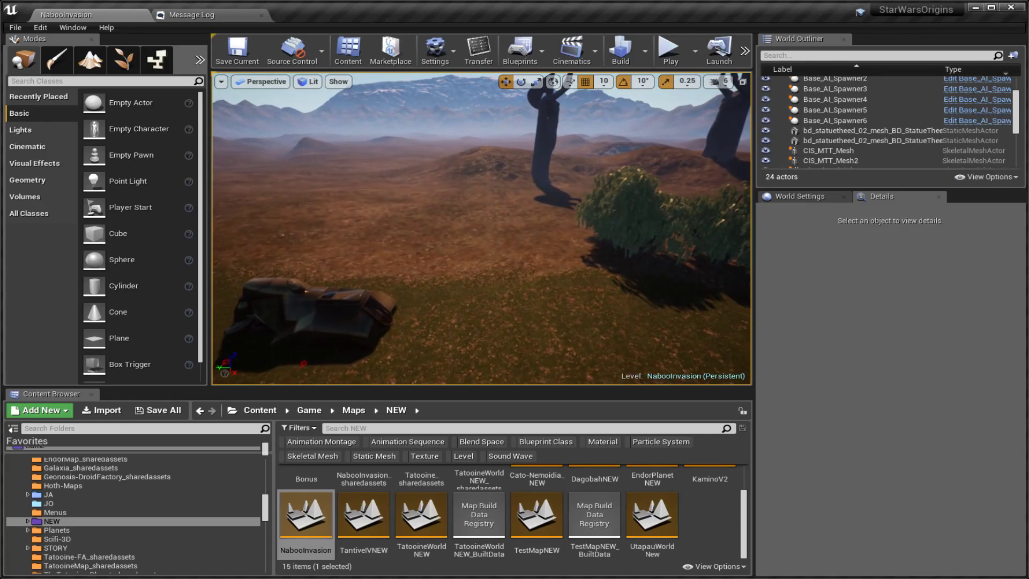
right_click_drag(482, 227, 547, 214)
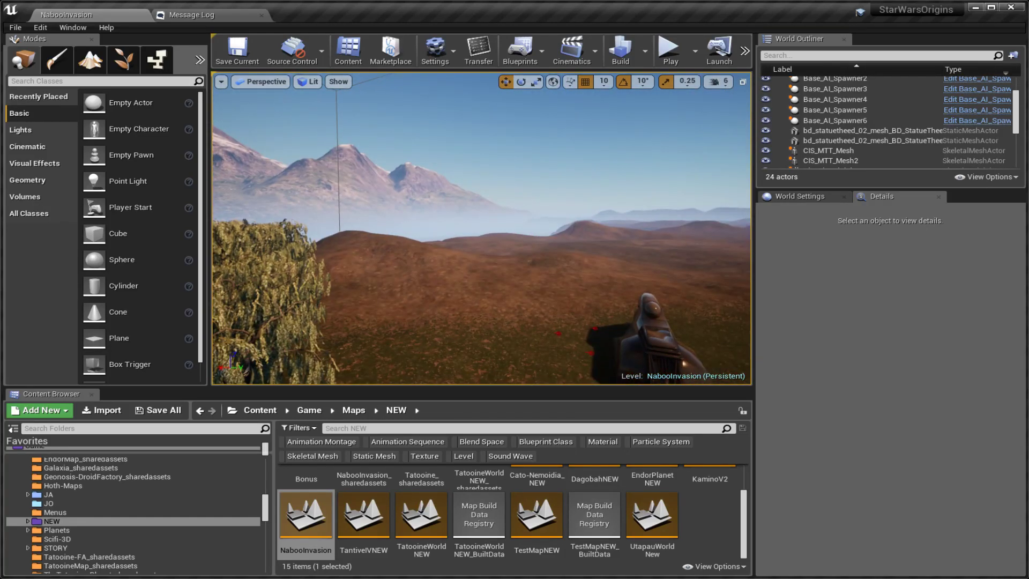
right_click_drag(483, 228, 423, 209)
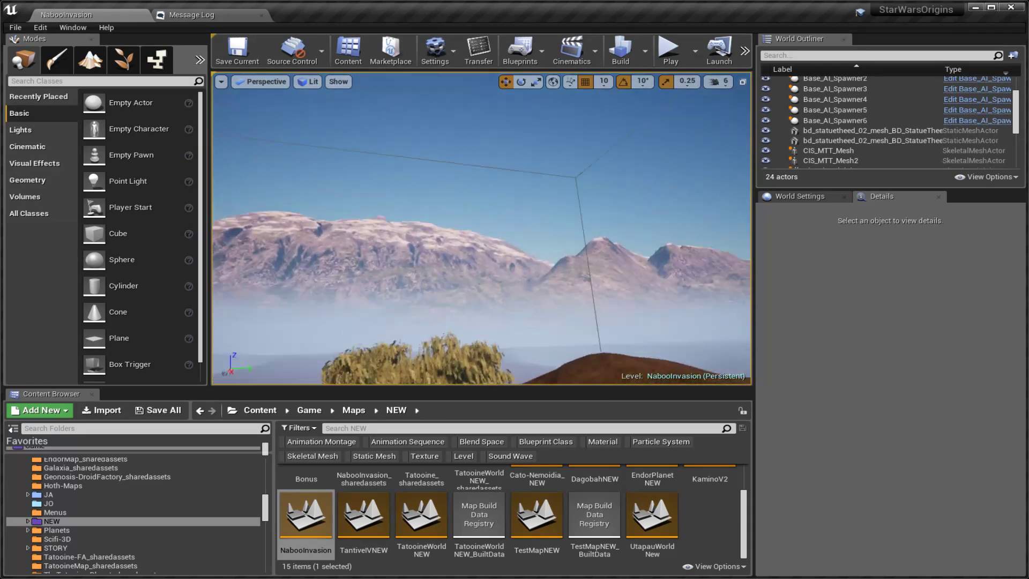
right_click_drag(483, 228, 455, 239)
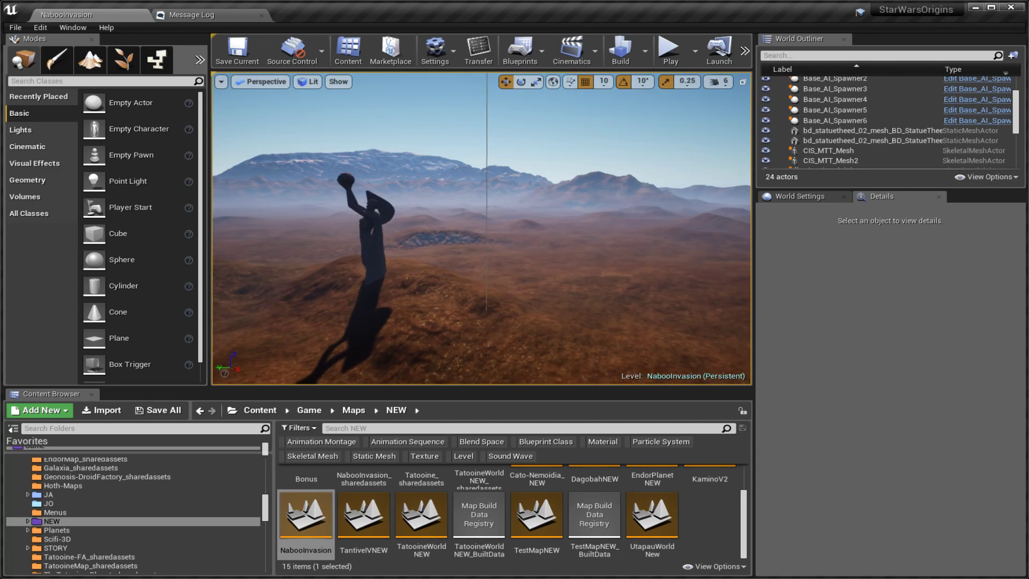
Step: Inspect the willow tree rows up close and the open field around the lone MTT
right_click_drag(482, 228, 309, 572)
right_click_drag(386, 300, 279, 209)
key("w")
right_click_drag(482, 227, 236, 160)
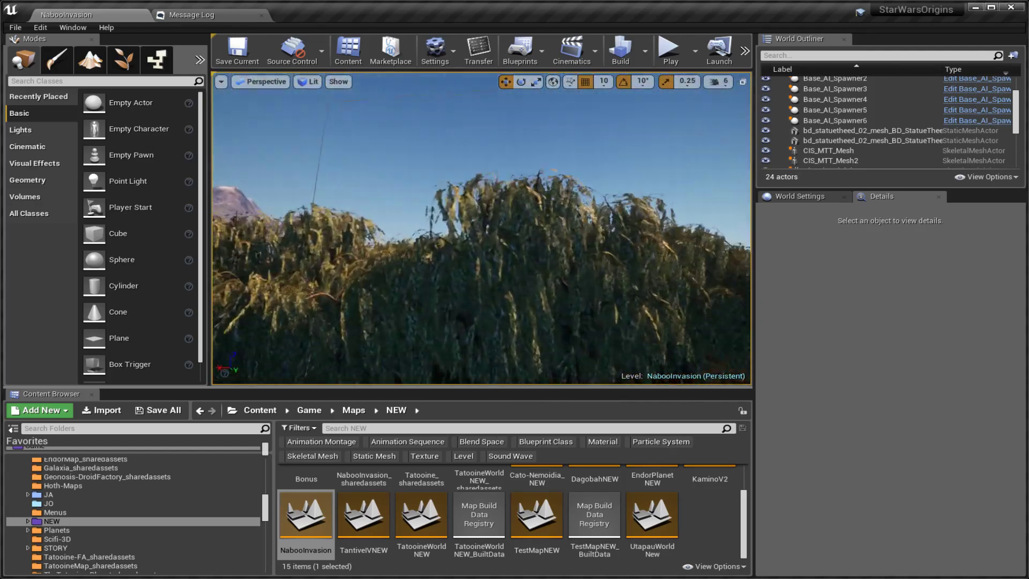
right_click_drag(483, 228, 653, 252)
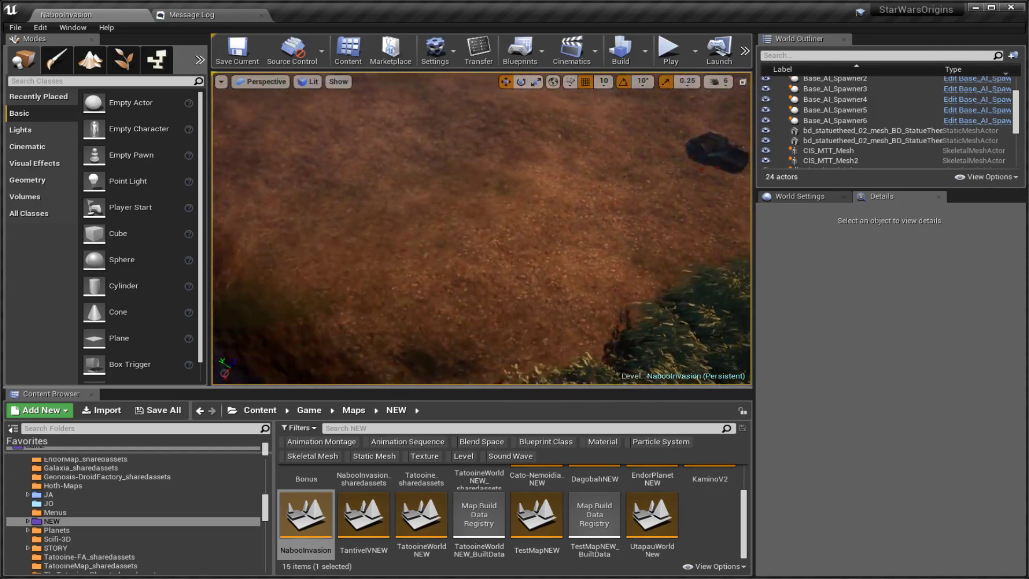
right_click_drag(482, 227, 466, 156)
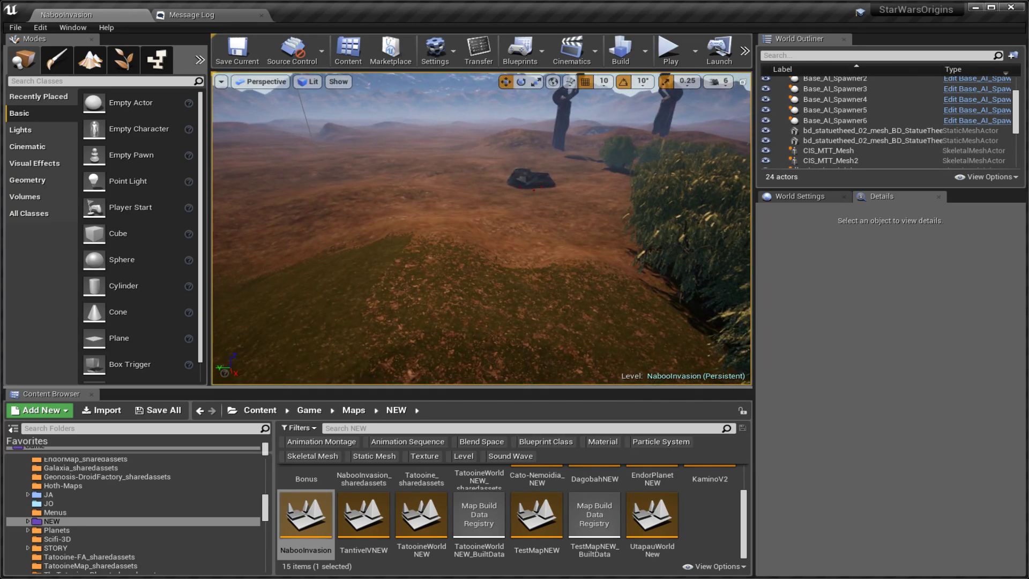
key("w")
right_click_drag(482, 228, 461, 212)
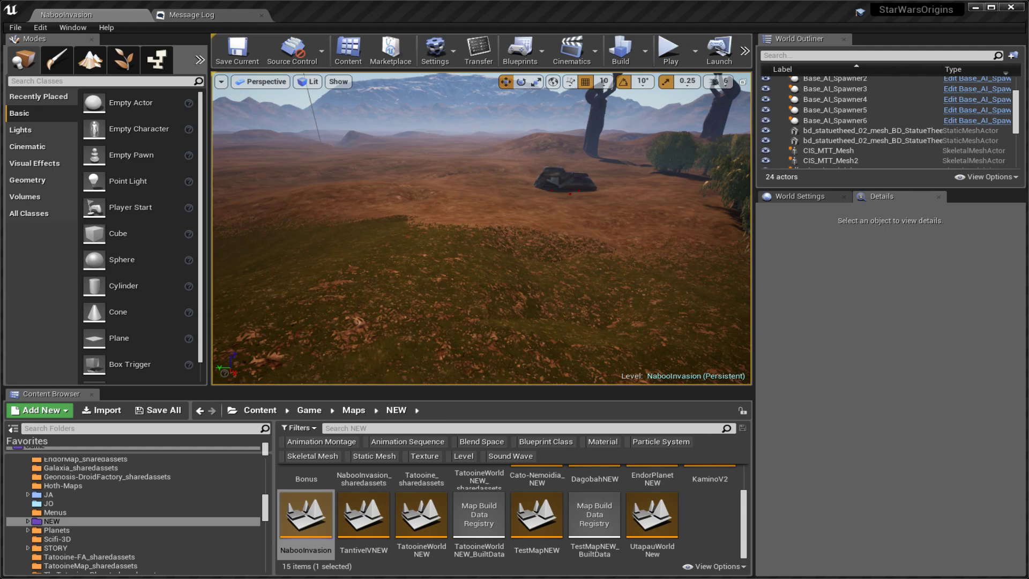
Step: Examine the painted grass and rock landscape from several sides, including the empty plain, the statues and the MTT's rear
right_click_drag(482, 227, 495, 172)
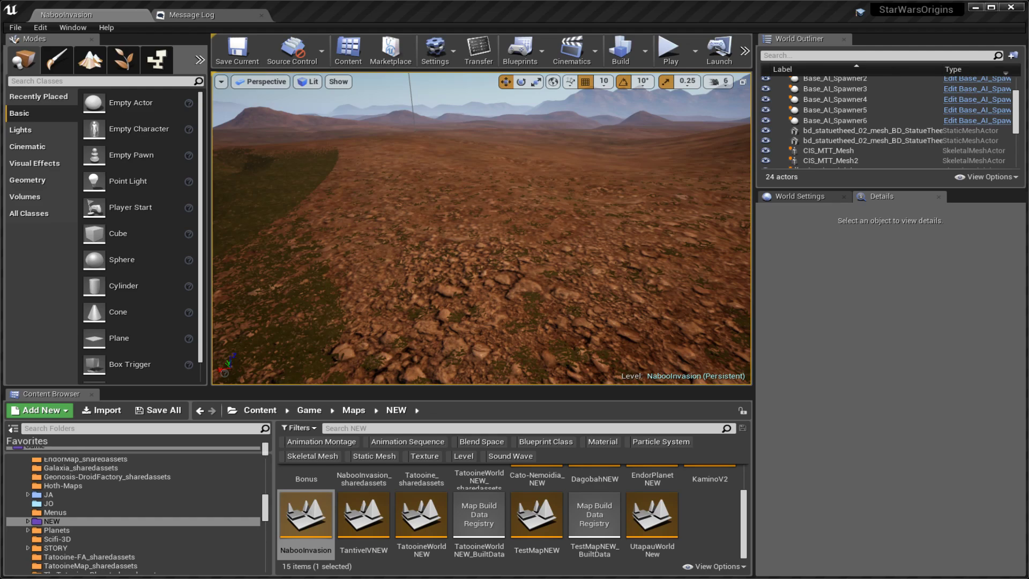
mouse_move(495, 172)
right_mouse_down()
mouse_move(464, 161)
mouse_move(466, 176)
mouse_move(483, 169)
right_mouse_up()
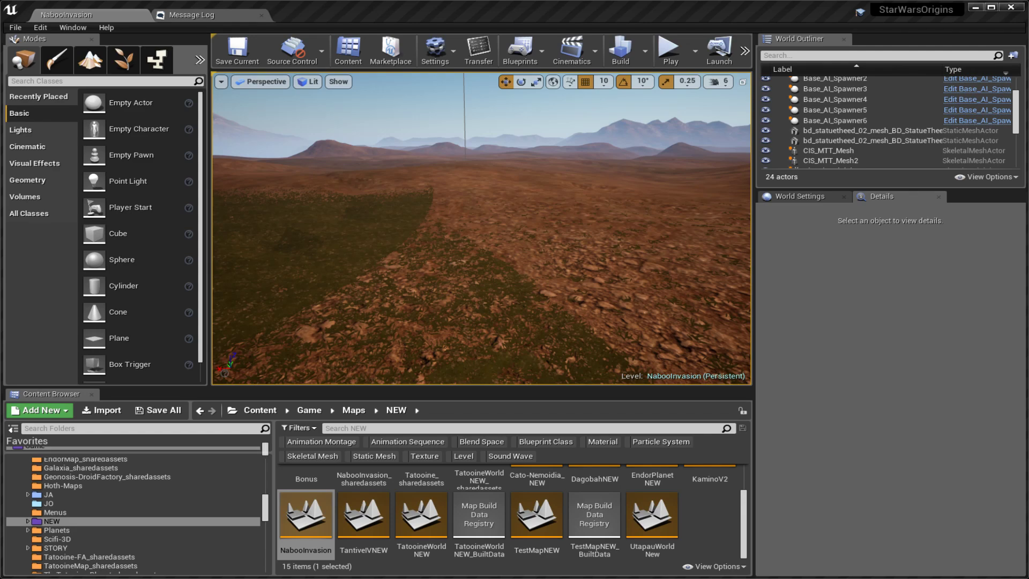
right_click_drag(409, 183, 488, 183)
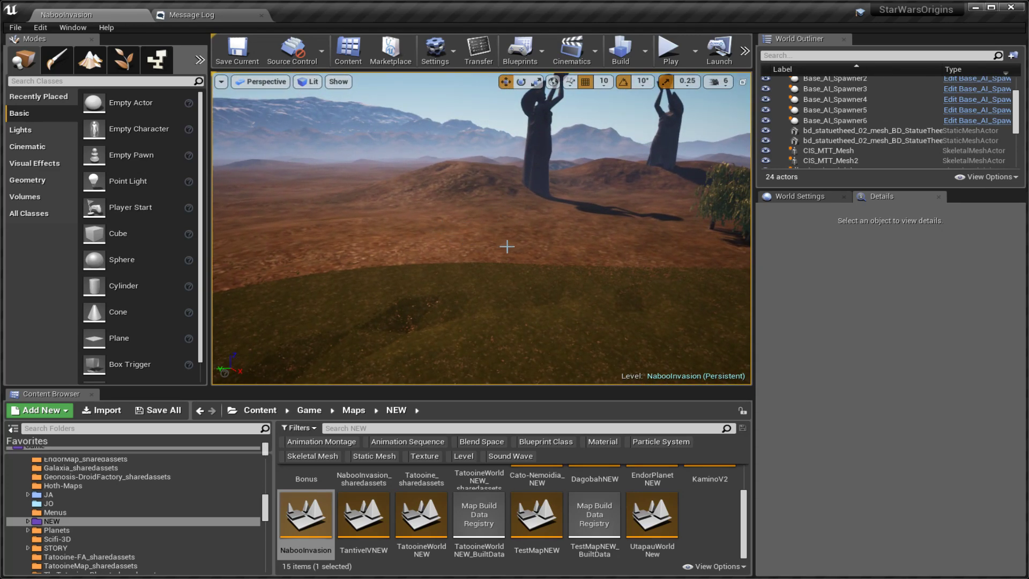
mouse_move(446, 255)
right_mouse_down()
mouse_move(504, 251)
mouse_move(455, 253)
mouse_move(461, 268)
mouse_move(446, 253)
right_mouse_up()
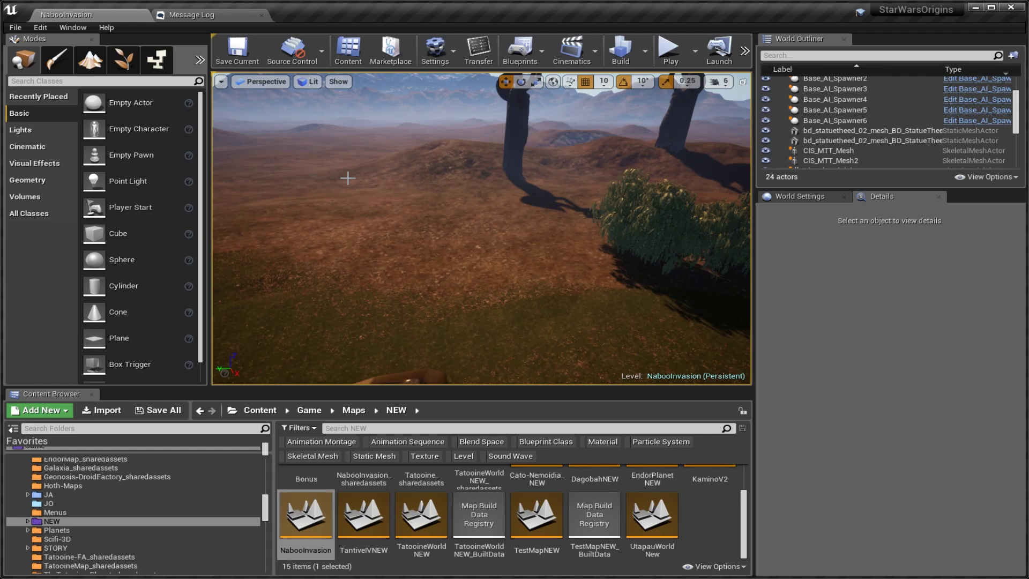
right_click_drag(494, 191, 494, 191)
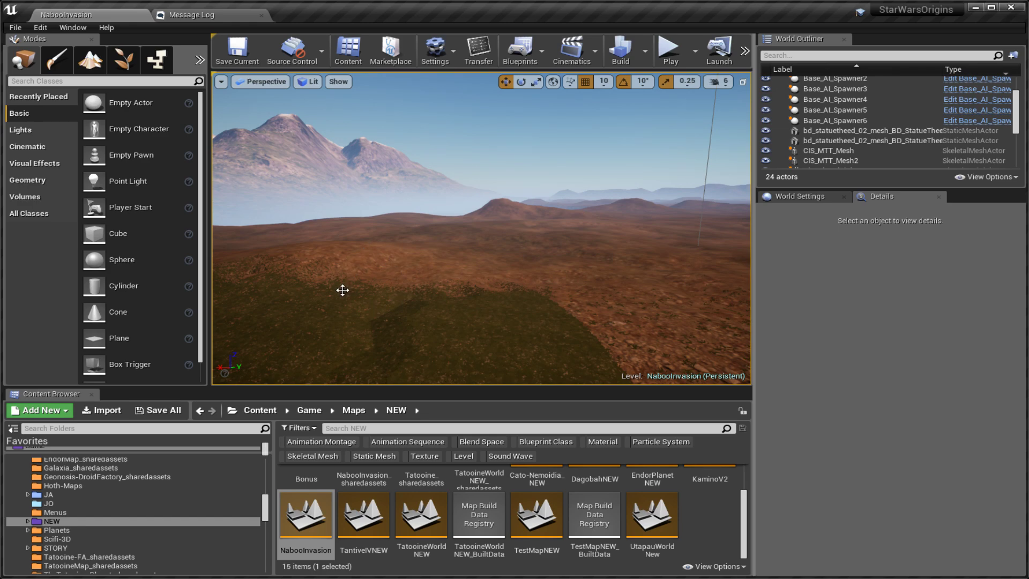
right_click_drag(487, 236, 646, 230)
key("w")
key("w")
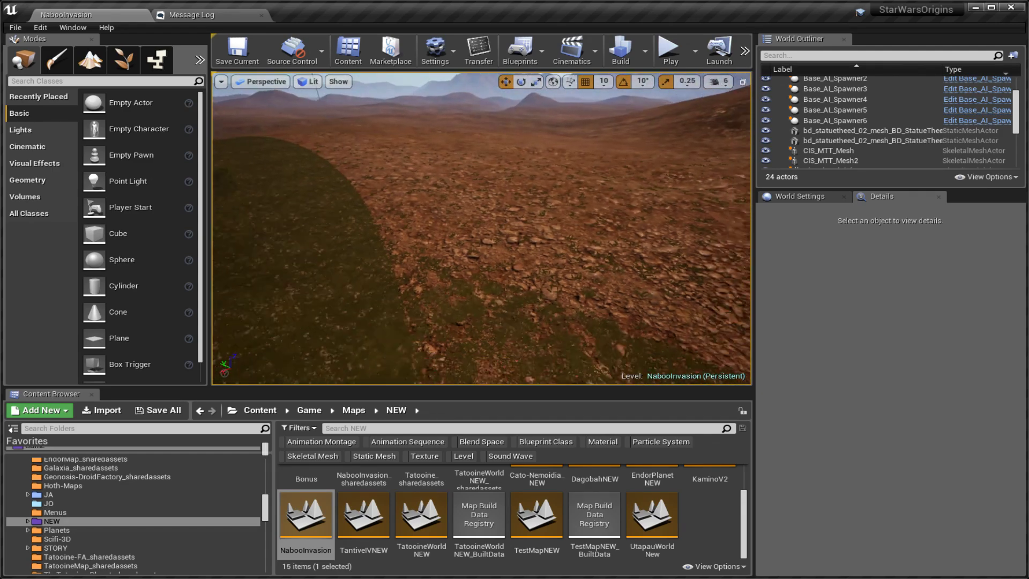
right_click_drag(647, 230, 471, 223)
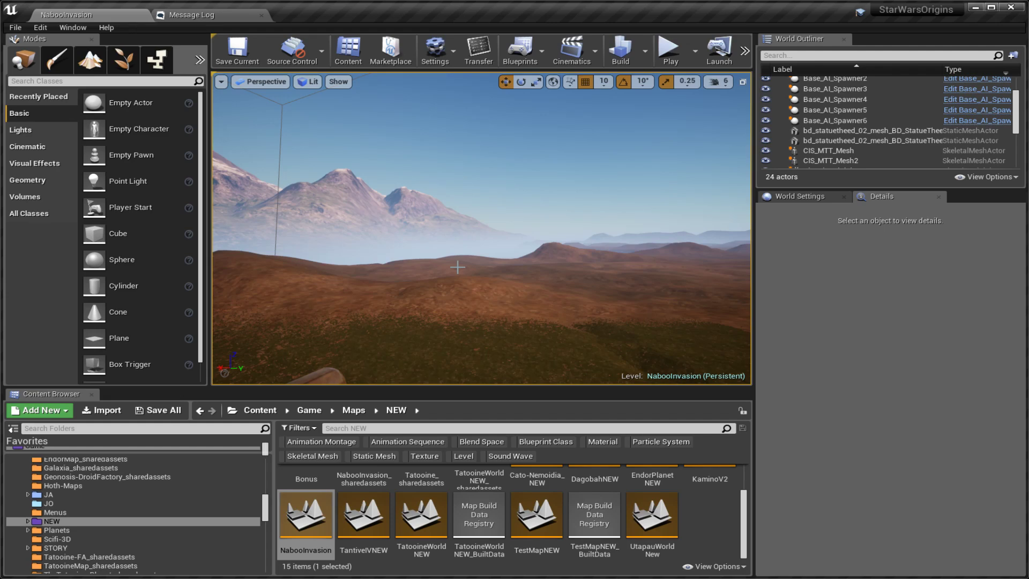
mouse_move(459, 246)
right_mouse_down()
mouse_move(460, 300)
mouse_move(459, 249)
mouse_move(466, 255)
right_mouse_up()
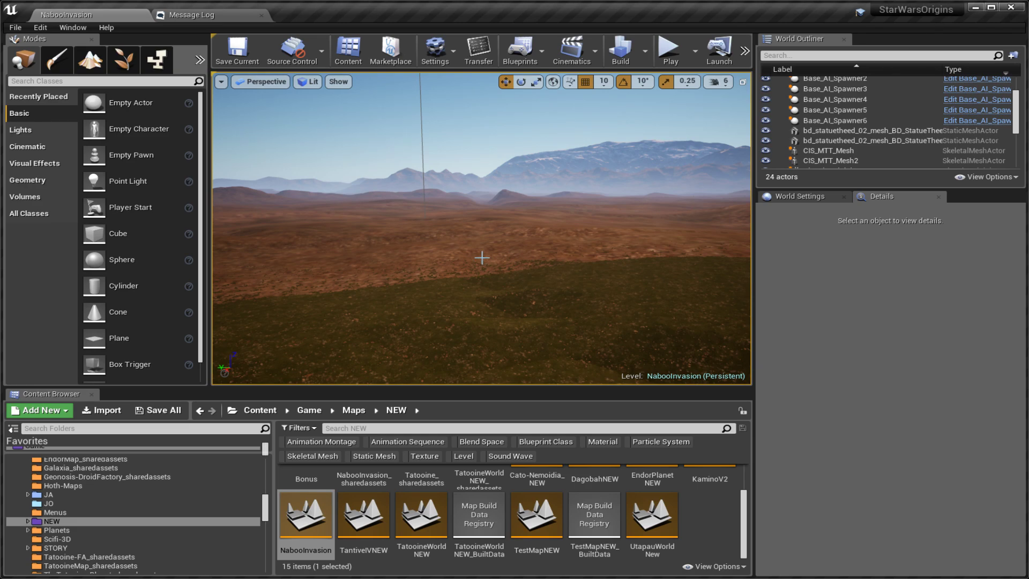
right_click_drag(482, 229, 429, 231)
mouse_move(481, 230)
left_mouse_down()
mouse_move(478, 185)
mouse_move(481, 231)
left_mouse_up()
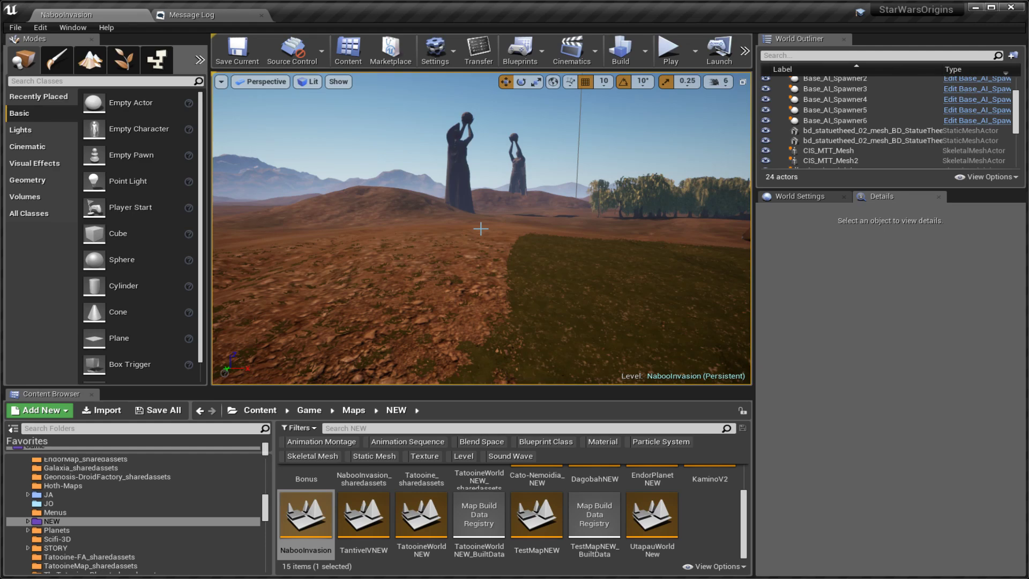
mouse_move(492, 218)
right_mouse_down()
mouse_move(492, 278)
mouse_move(492, 241)
mouse_move(506, 235)
mouse_move(506, 289)
mouse_move(499, 234)
right_mouse_up()
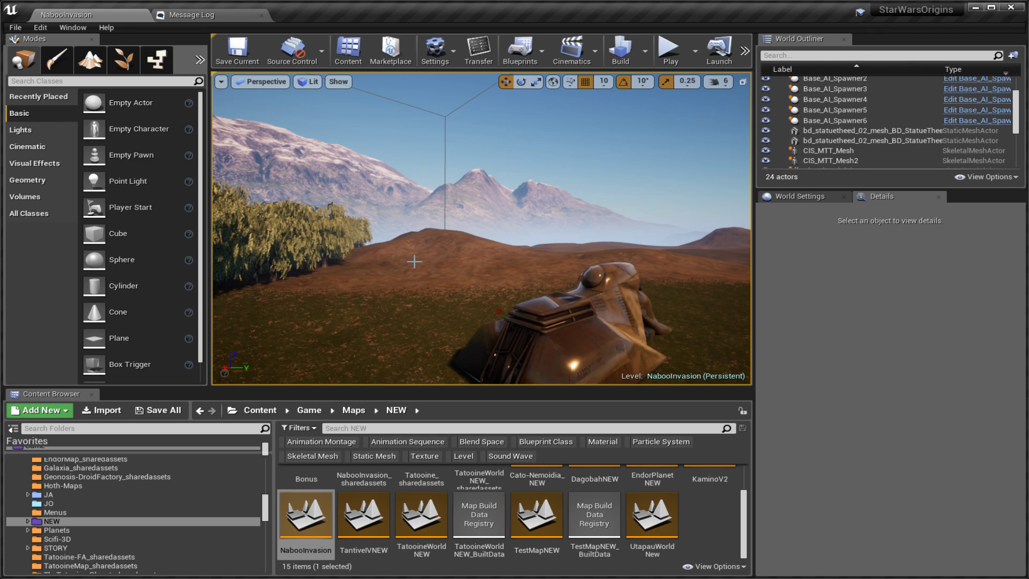
right_click_drag(538, 213, 591, 199)
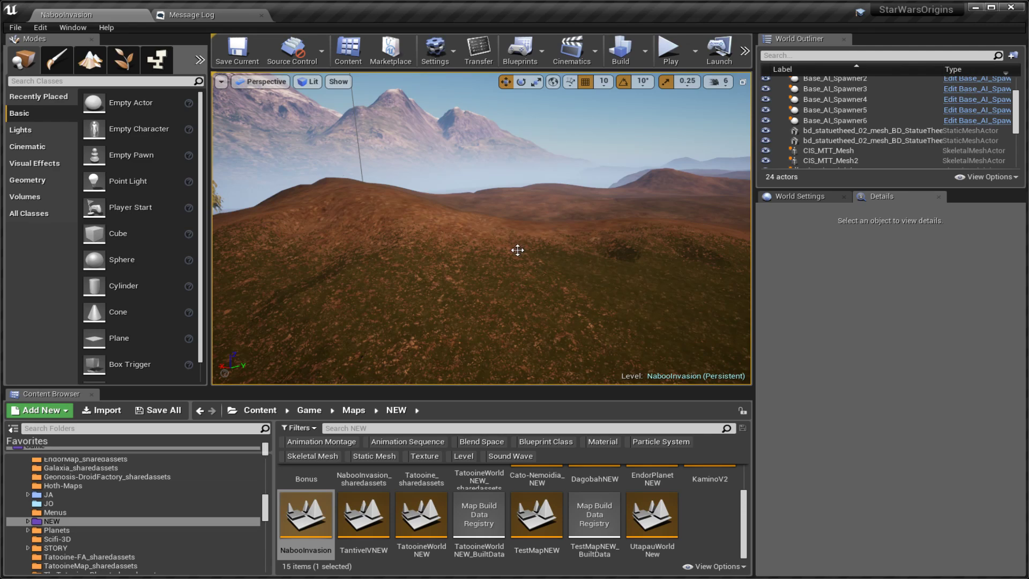
Step: Survey the terrain between the hills, the MTT beside the trees and the statues, checking the grass patch's outline
right_click_drag(498, 248, 381, 242)
key("s")
right_click_drag(482, 229, 274, 230)
key("w")
key("s")
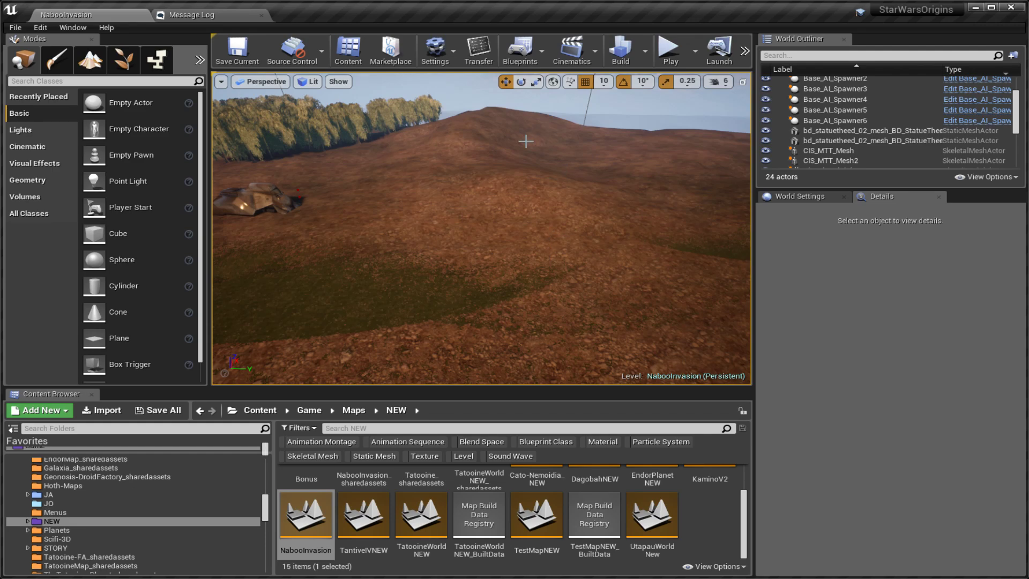
mouse_move(526, 141)
right_mouse_down()
mouse_move(407, 126)
mouse_move(286, 133)
mouse_move(316, 120)
mouse_move(466, 121)
mouse_move(456, 166)
mouse_move(380, 230)
mouse_move(370, 153)
mouse_move(337, 147)
mouse_move(444, 161)
mouse_move(680, 158)
mouse_move(623, 155)
mouse_move(471, 185)
mouse_move(396, 161)
mouse_move(453, 159)
mouse_move(389, 155)
mouse_move(324, 193)
mouse_move(274, 161)
mouse_move(528, 150)
right_mouse_up()
key("w")
key("w")
key("w")
key("s")
key("w")
key("w")
key("w")
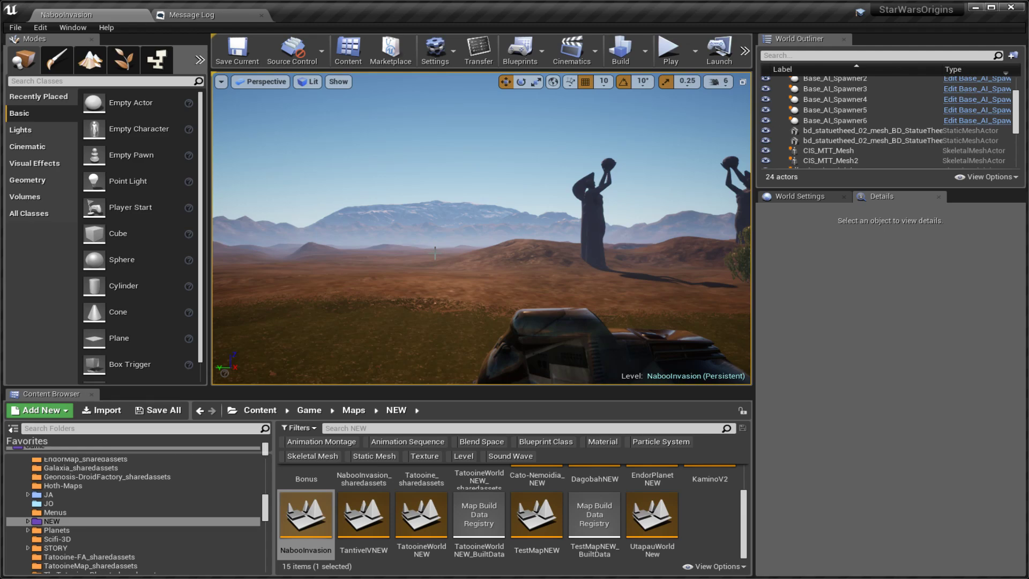
key("w")
mouse_move(435, 253)
right_mouse_down()
mouse_move(442, 313)
mouse_move(514, 281)
mouse_move(589, 279)
mouse_move(464, 272)
mouse_move(480, 272)
mouse_move(432, 253)
right_mouse_up()
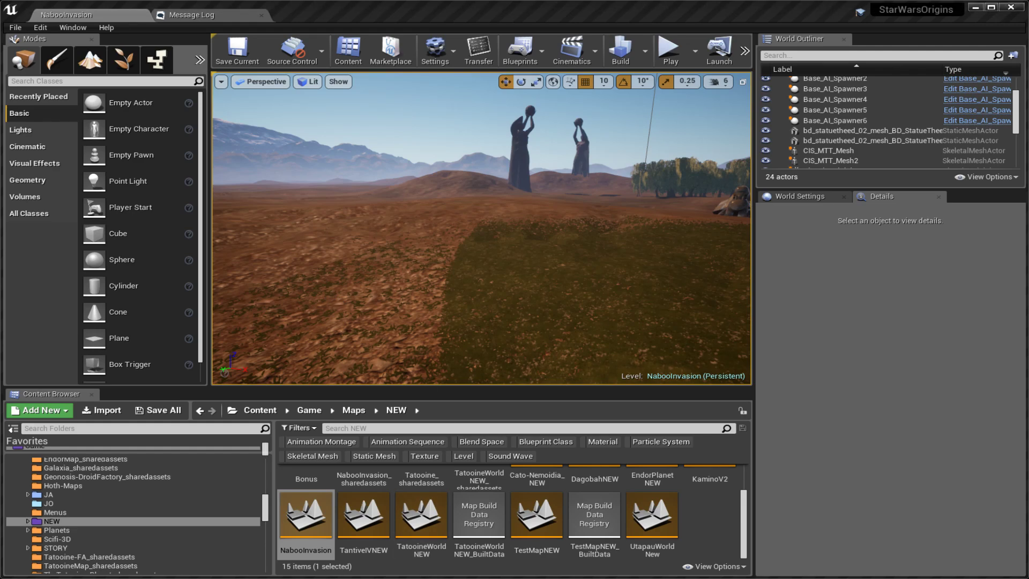
mouse_move(523, 223)
right_mouse_down()
mouse_move(522, 235)
mouse_move(521, 215)
mouse_move(504, 217)
mouse_move(502, 257)
mouse_move(510, 230)
right_mouse_up()
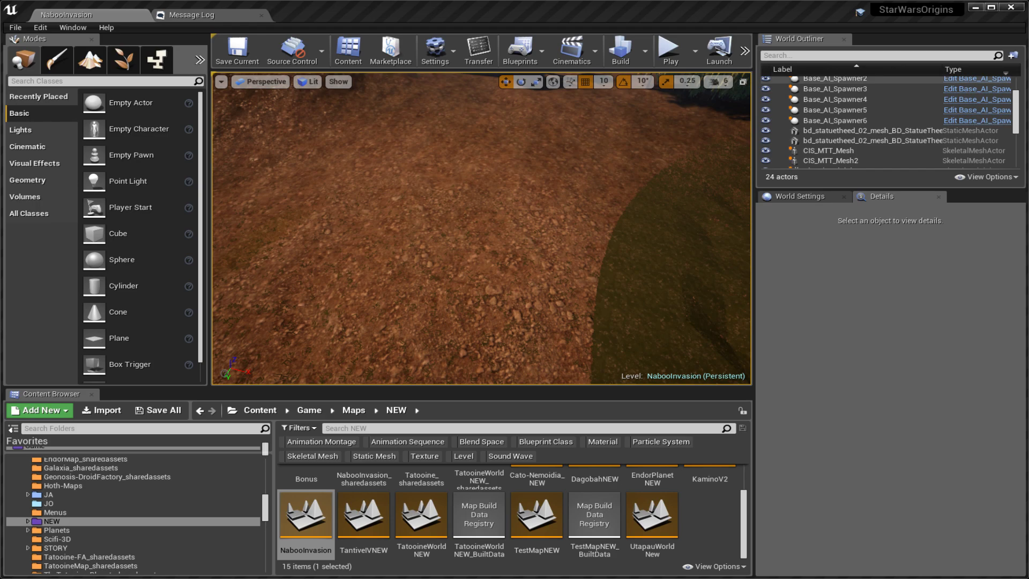
Step: Look over the bare ground around the grass patch, the statues, the MTT and the distant hills
right_click_drag(481, 229, 481, 228)
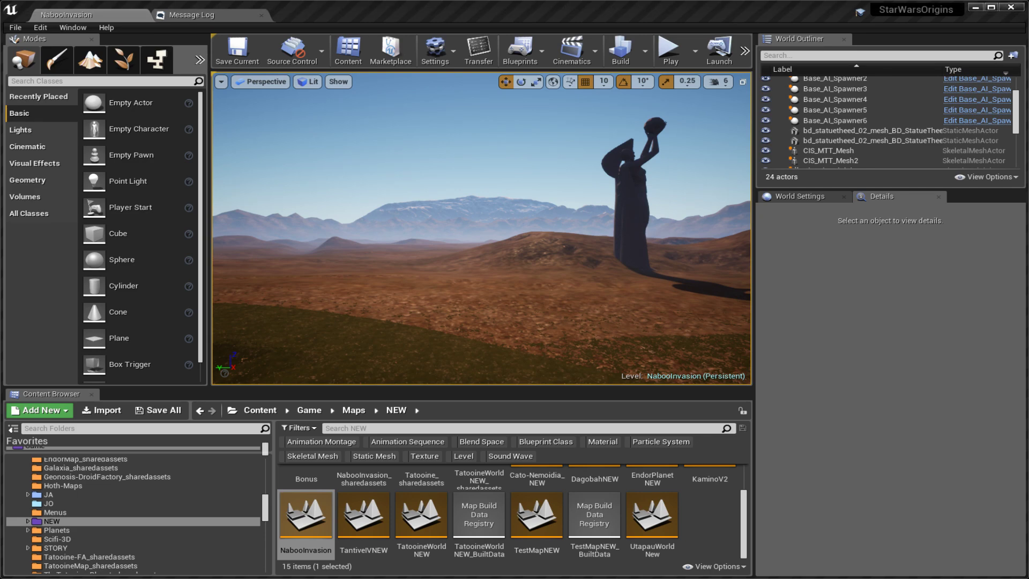
mouse_move(437, 222)
right_mouse_down()
mouse_move(418, 247)
mouse_move(432, 224)
mouse_move(418, 223)
right_mouse_up()
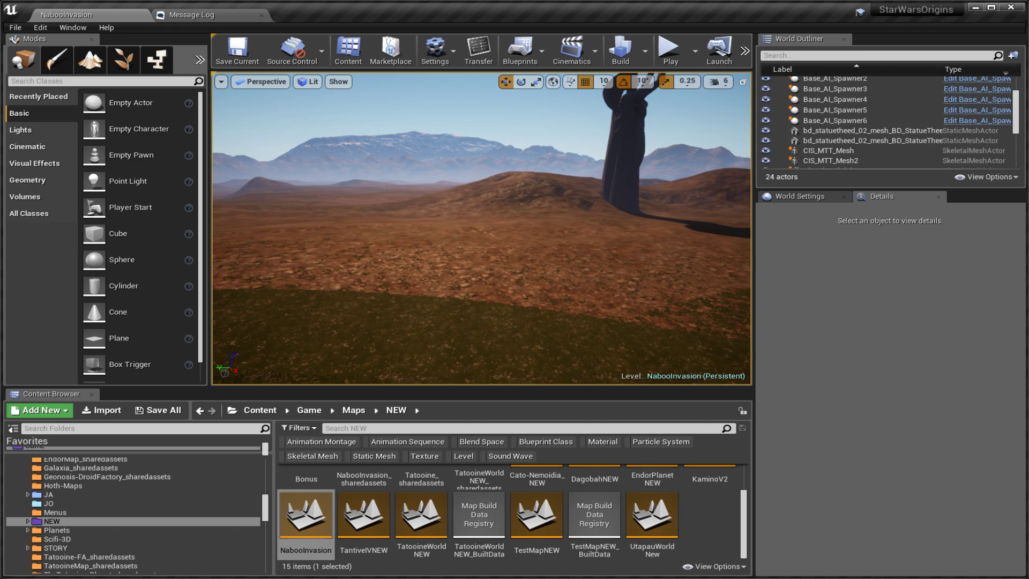
right_click_drag(418, 223, 440, 229)
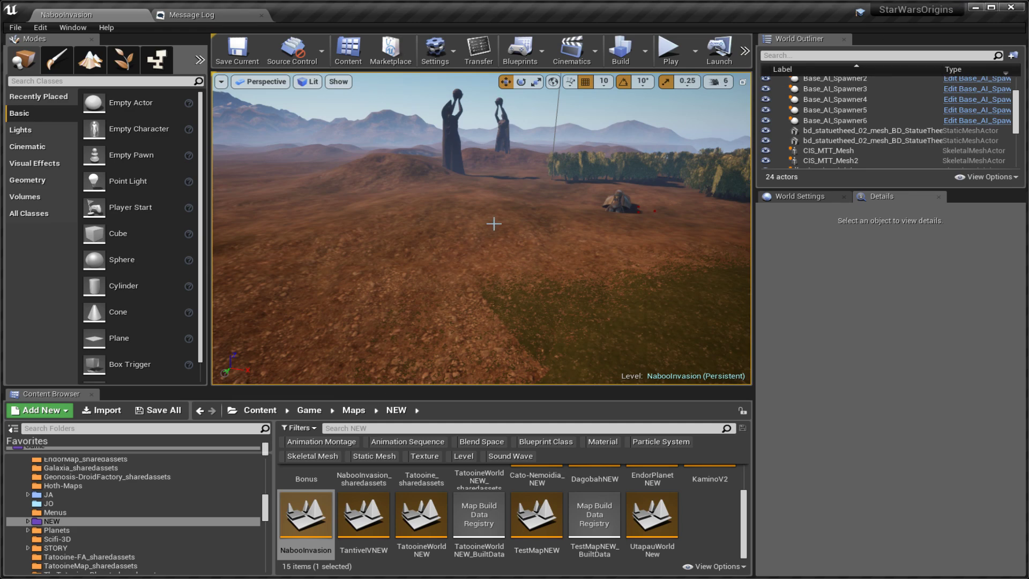
right_click_drag(592, 227, 563, 231)
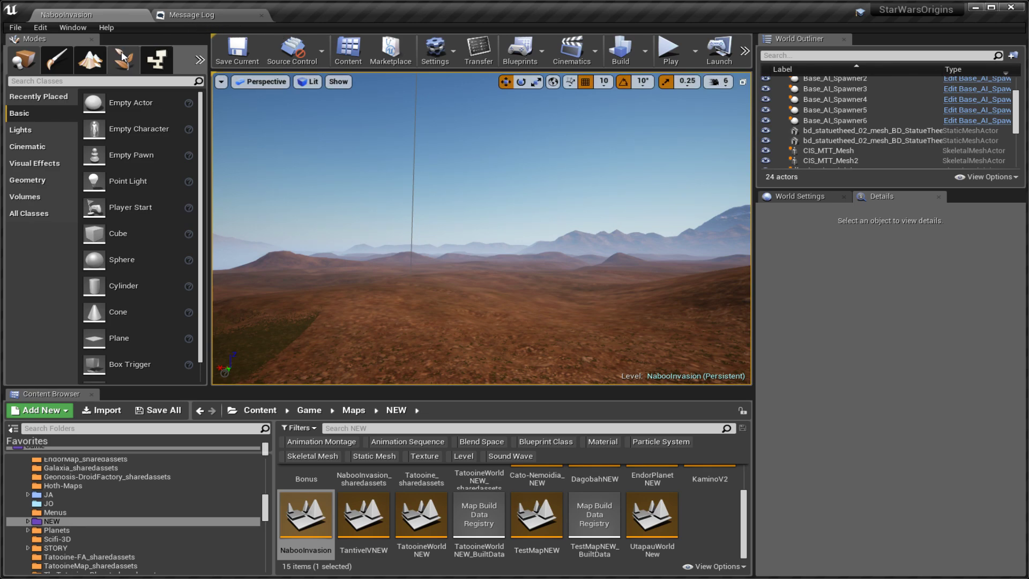
Step: Paint SM_FieldGrass_01 foliage onto the open ground near the statue with brush size 8192 and paint density 0.5
key("shift+4")
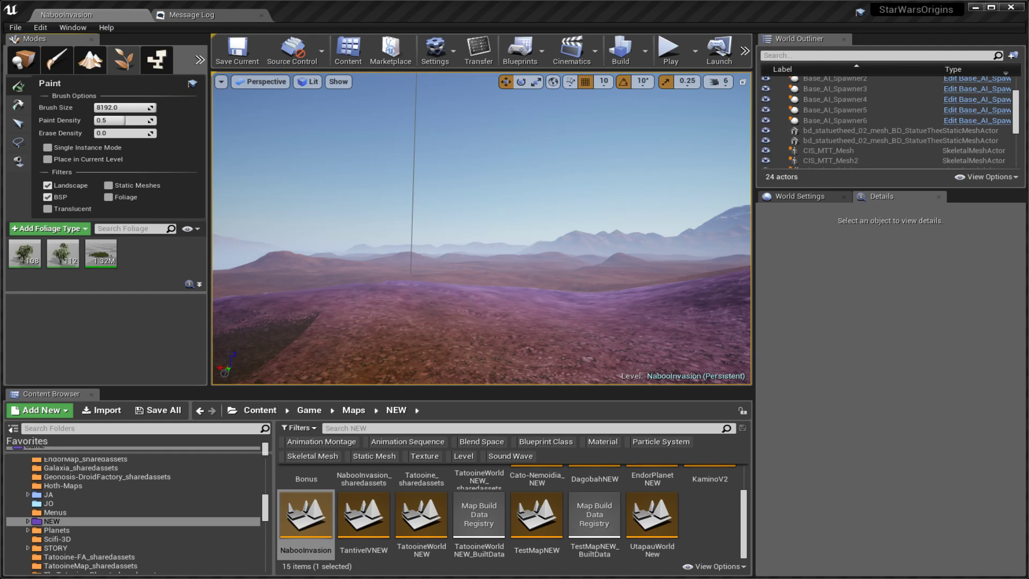
mouse_move(609, 218)
right_mouse_down()
mouse_move(608, 235)
mouse_move(609, 225)
mouse_move(583, 220)
right_mouse_up()
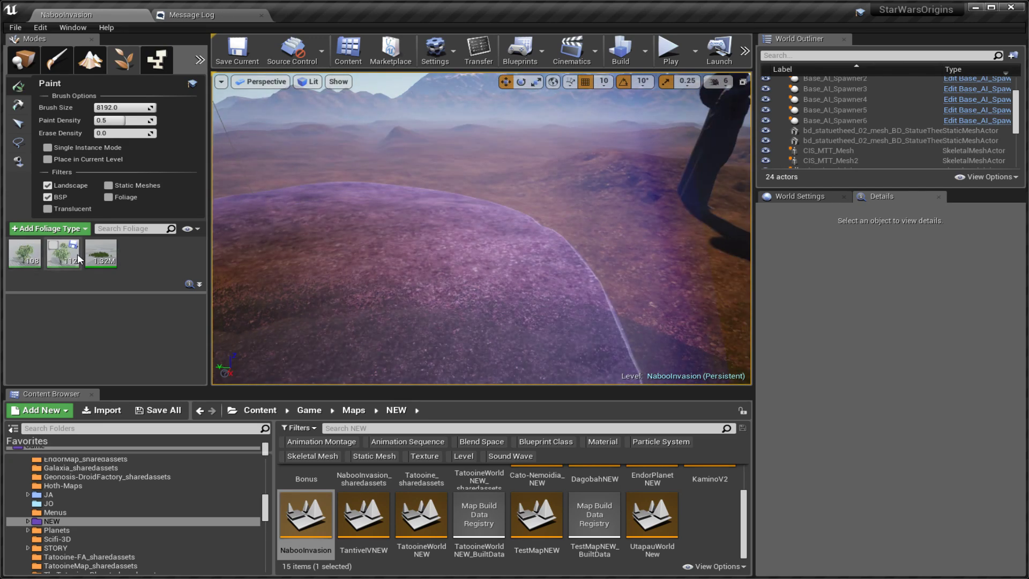
right_click_drag(481, 207, 408, 191)
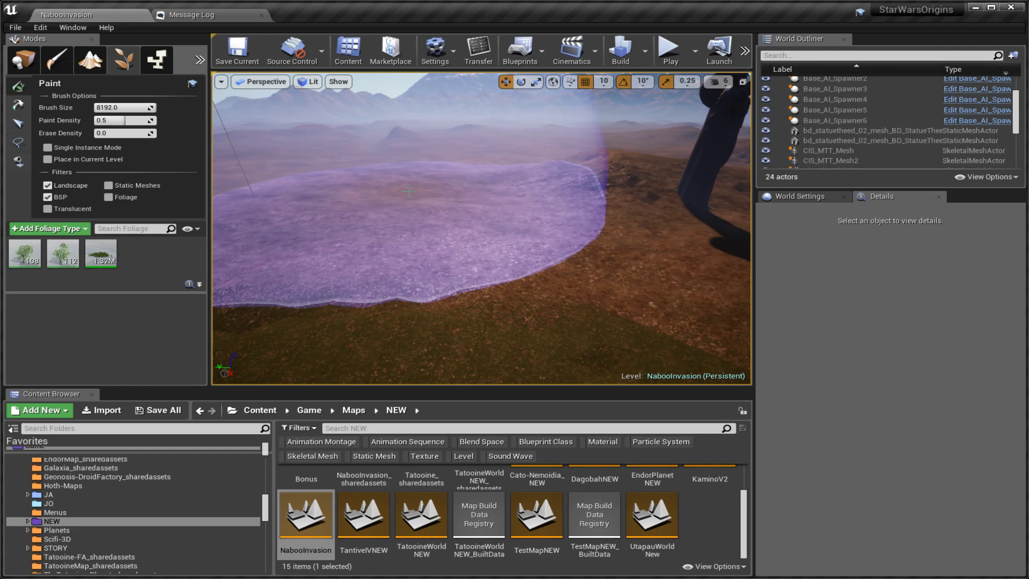
key("w")
mouse_move(408, 191)
right_mouse_down()
mouse_move(332, 230)
mouse_move(400, 201)
mouse_move(330, 207)
mouse_move(498, 201)
mouse_move(466, 201)
mouse_move(477, 262)
mouse_move(485, 177)
mouse_move(447, 161)
mouse_move(441, 222)
mouse_move(546, 220)
right_mouse_up()
key("s")
key("a")
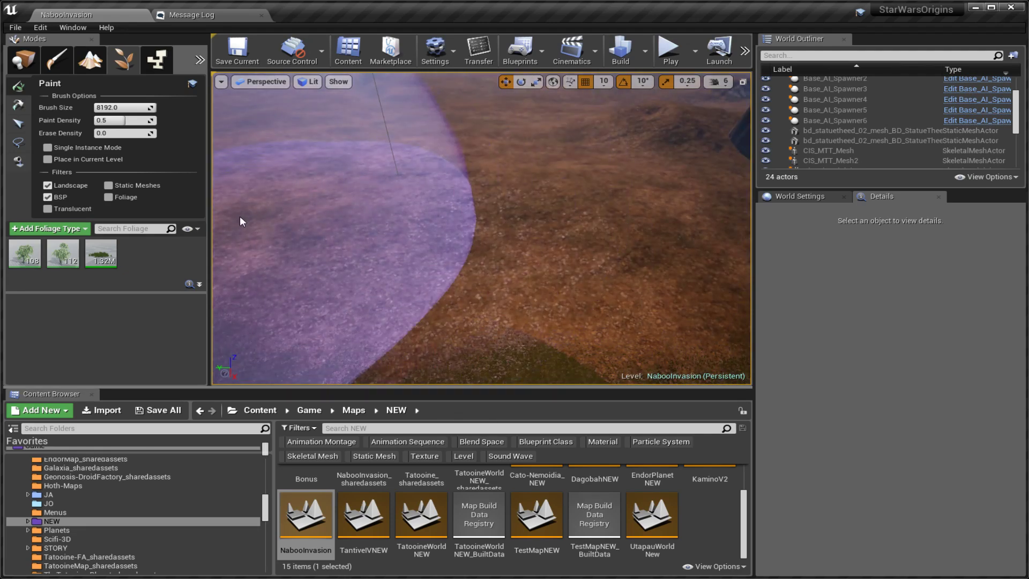
right_click_drag(340, 321, 342, 311)
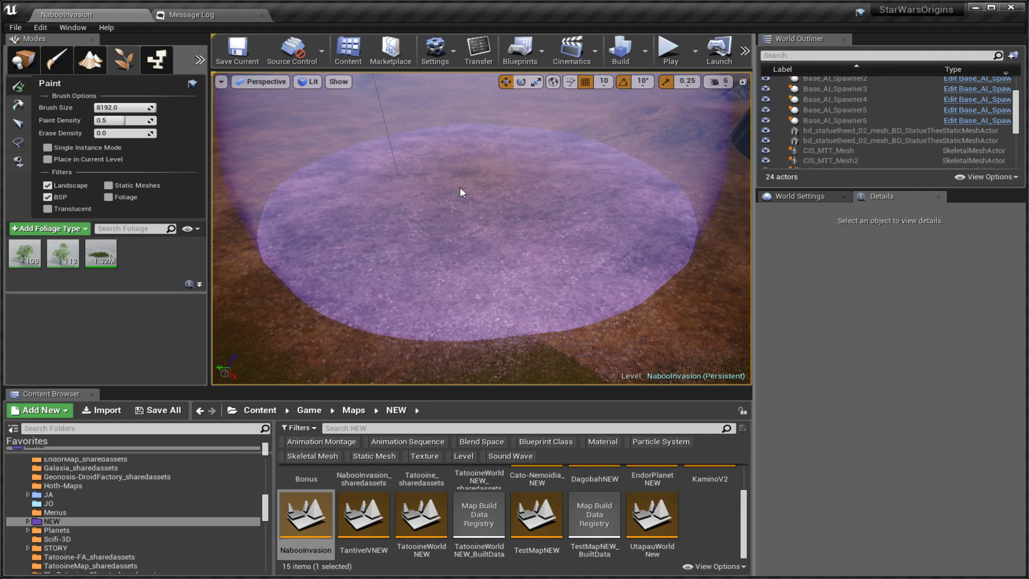
left_click(459, 192)
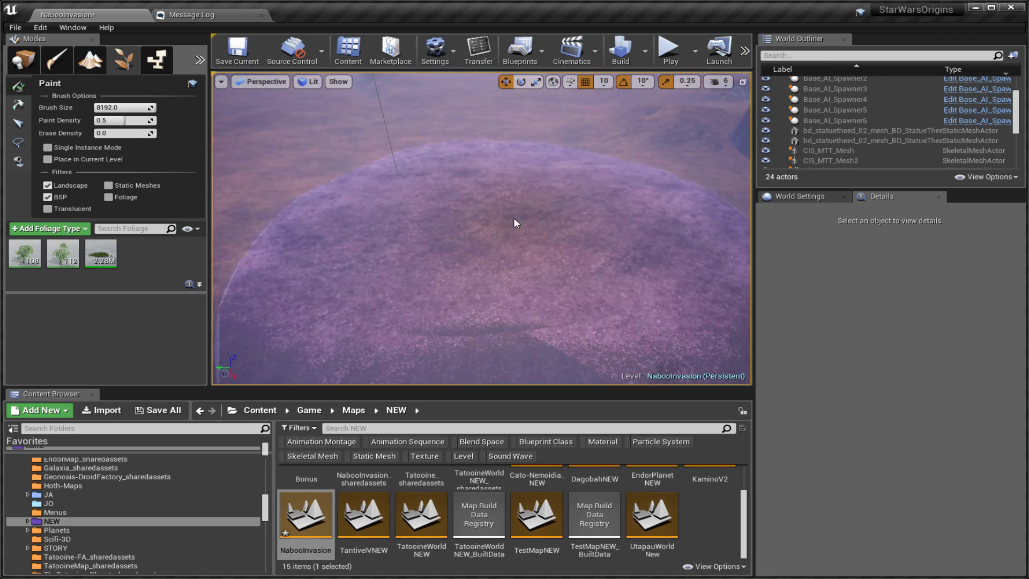
Step: Remove the SM_FieldGrass_01 foliage type from the level, keeping the two tree types
mouse_move(513, 223)
right_mouse_down()
mouse_move(513, 177)
mouse_move(479, 177)
mouse_move(480, 214)
mouse_move(480, 140)
mouse_move(480, 174)
right_mouse_up()
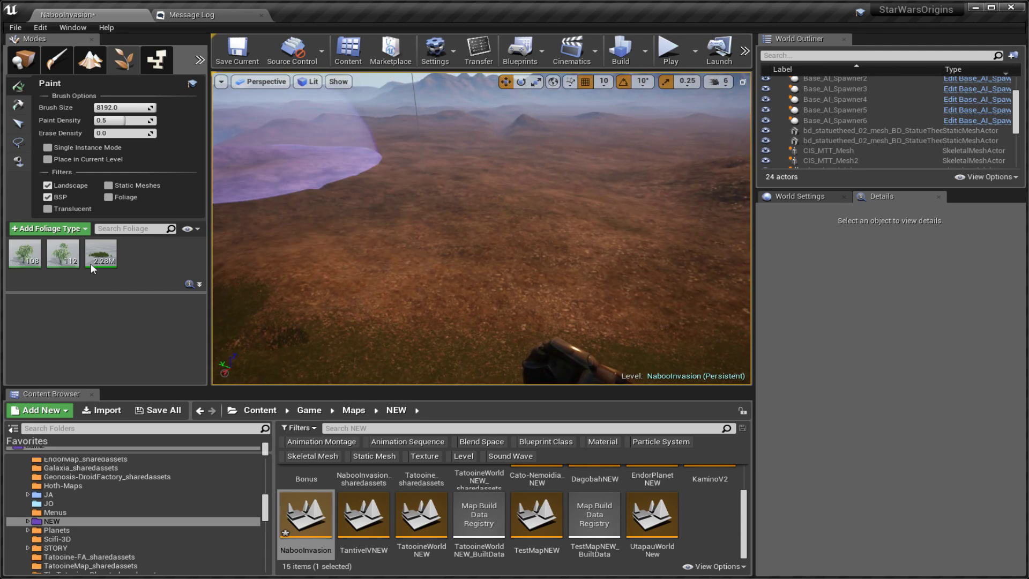
left_click(101, 253)
scroll(111, 331, "down", 6)
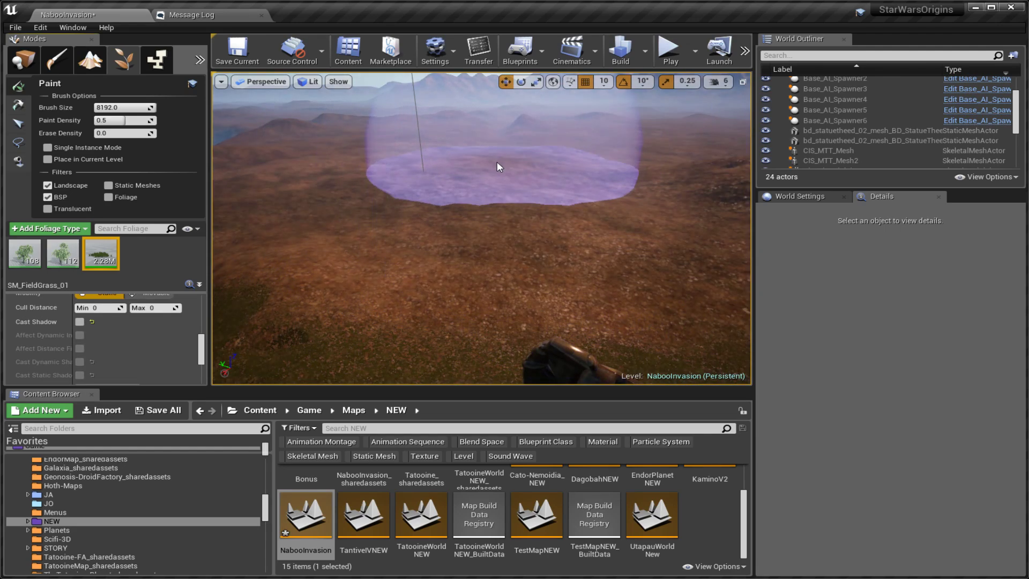
mouse_move(496, 161)
right_mouse_down()
mouse_move(450, 195)
mouse_move(450, 171)
right_mouse_up()
left_click(101, 253)
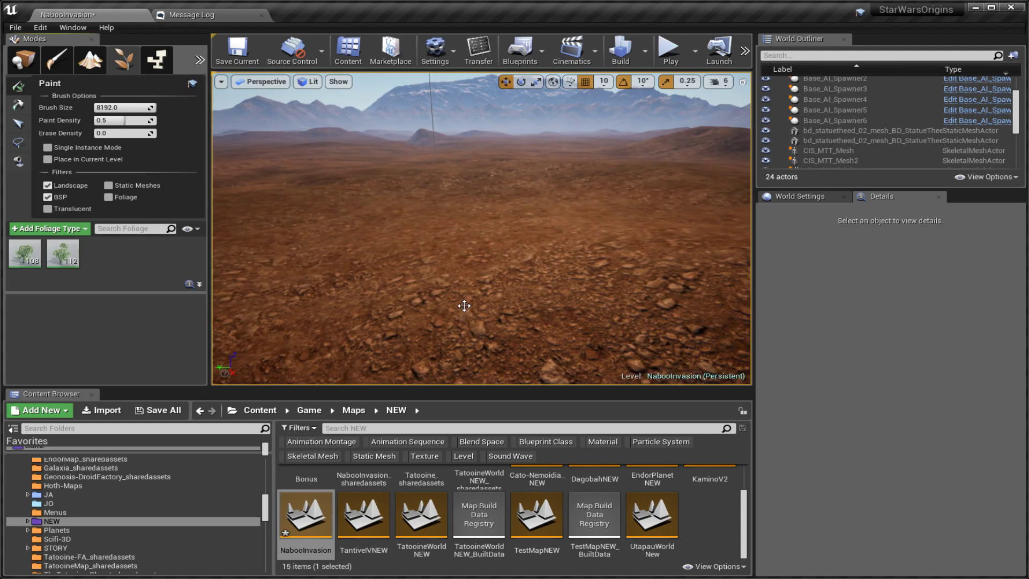
Step: Switch to landscape painting and display the target layers from Grass_plane to Global_ground_a
right_click_drag(464, 315, 464, 343)
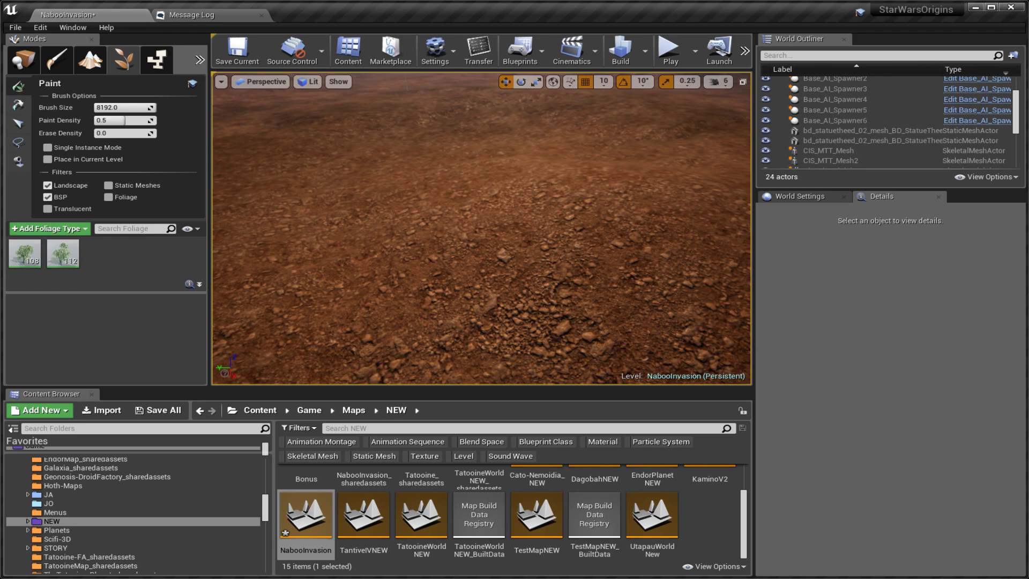
right_click_drag(464, 343, 464, 301)
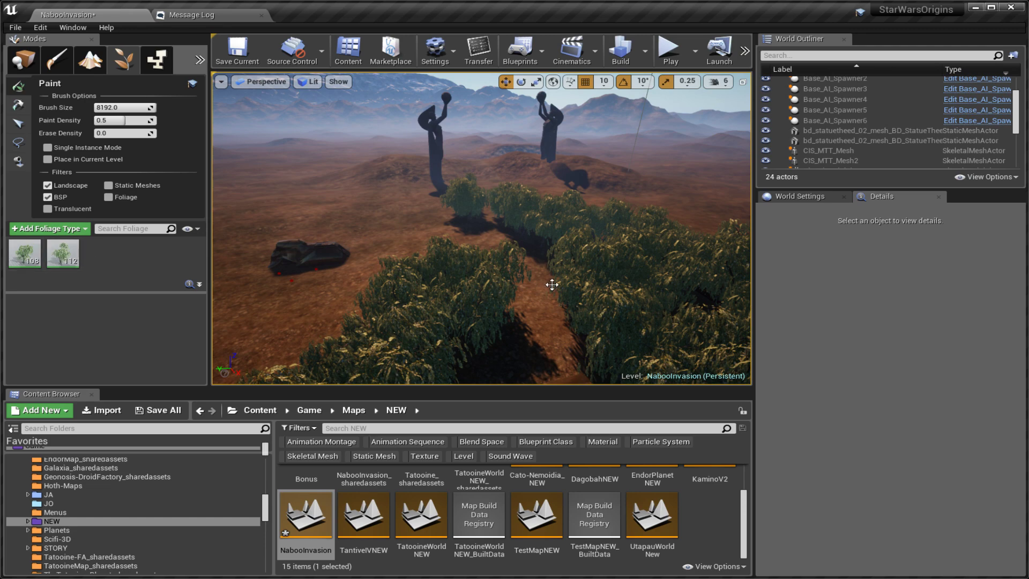
right_click_drag(551, 284, 402, 250)
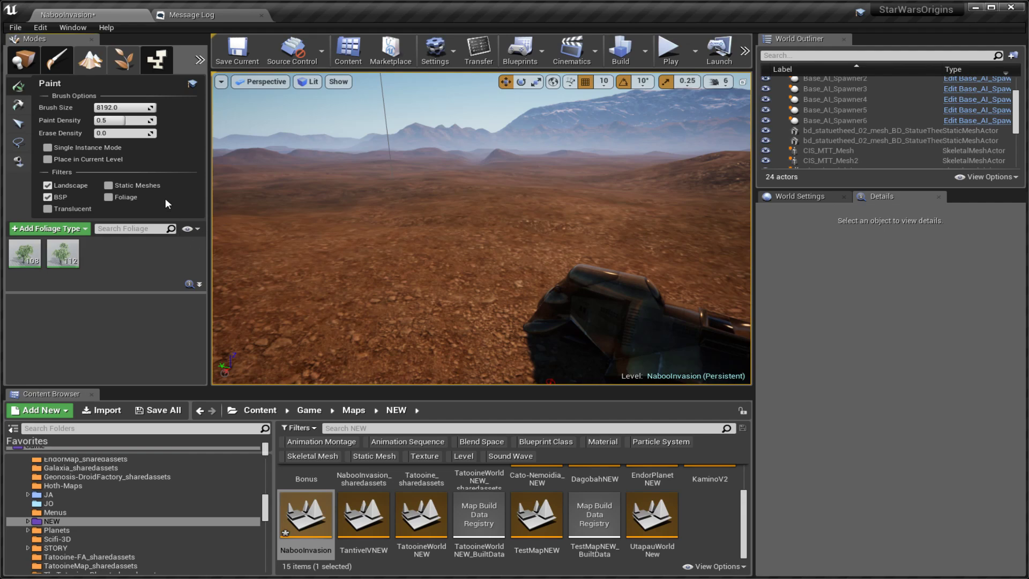
key("shift+3")
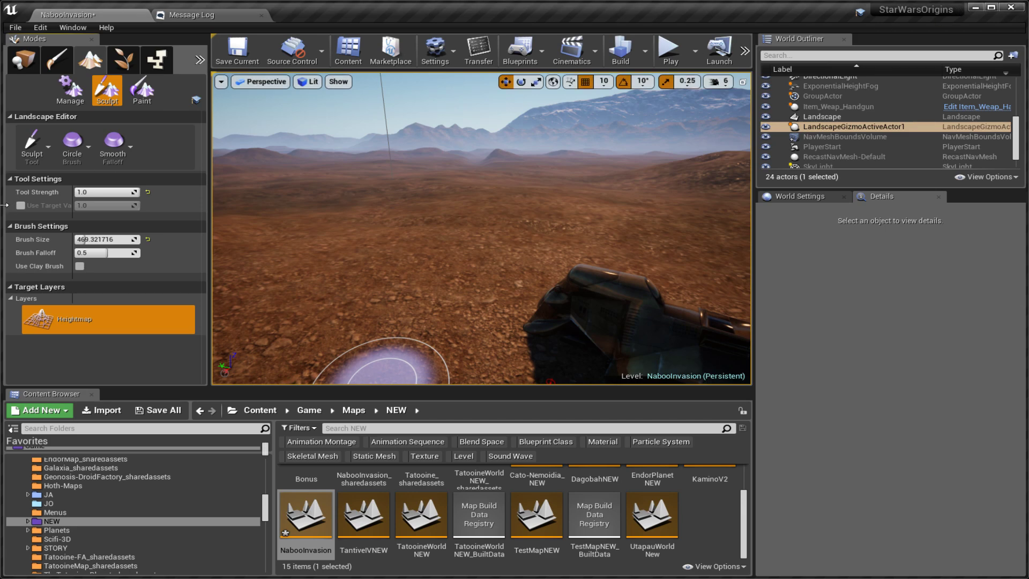
left_click(97, 60)
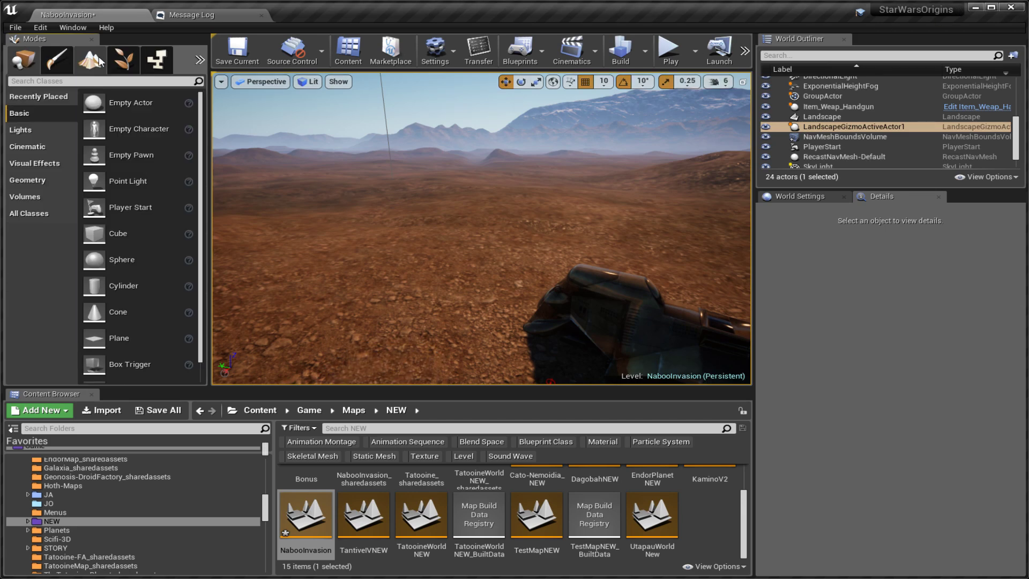
left_click(98, 58)
left_click(138, 100)
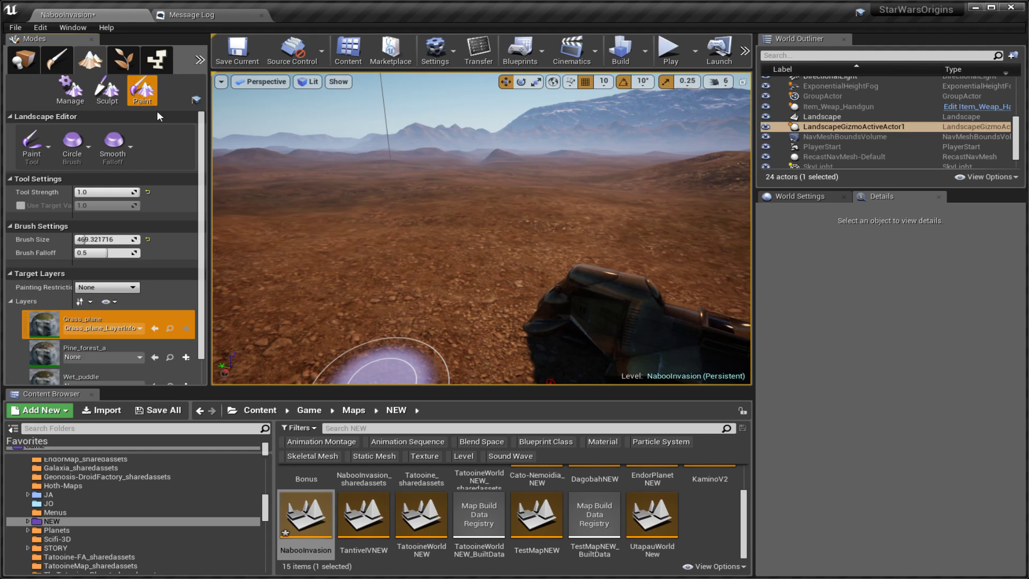
scroll(159, 300, "down", 3)
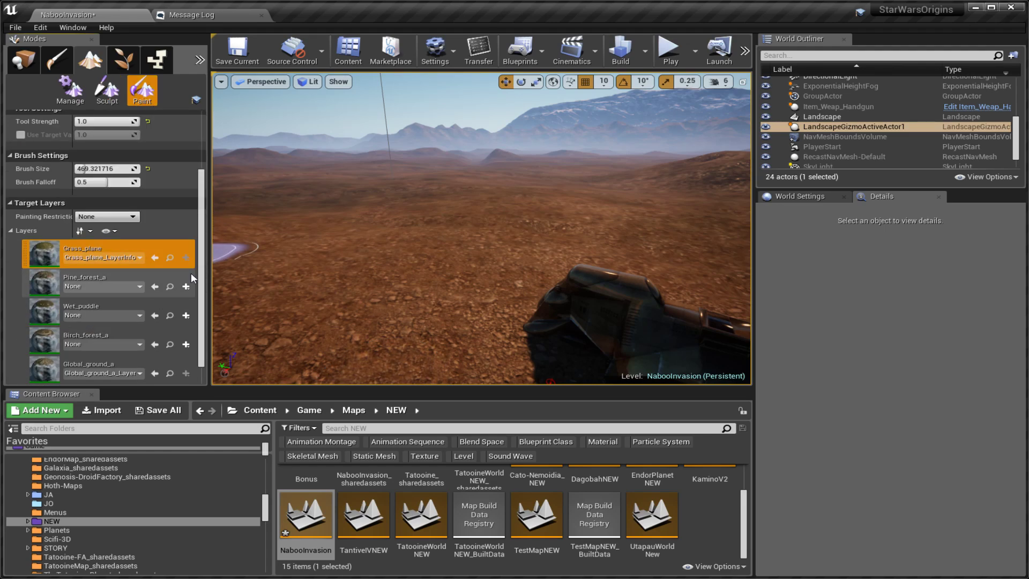
scroll(191, 273, "down", 1)
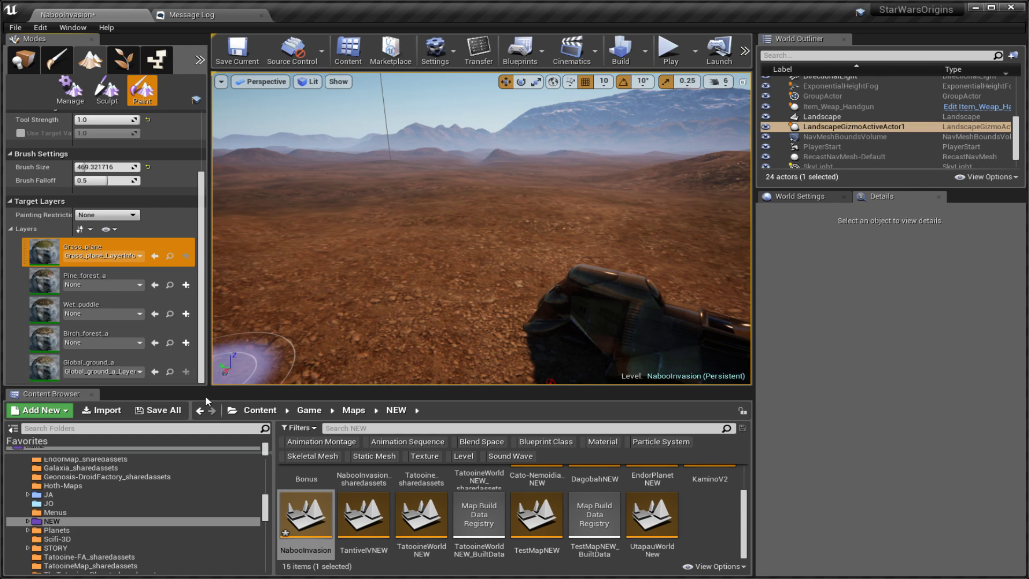
Step: Locate Global_ground_a's layer info asset in NabooInvasion_sharedassets and select all the landscape layer infos there for deletion
left_click(309, 410)
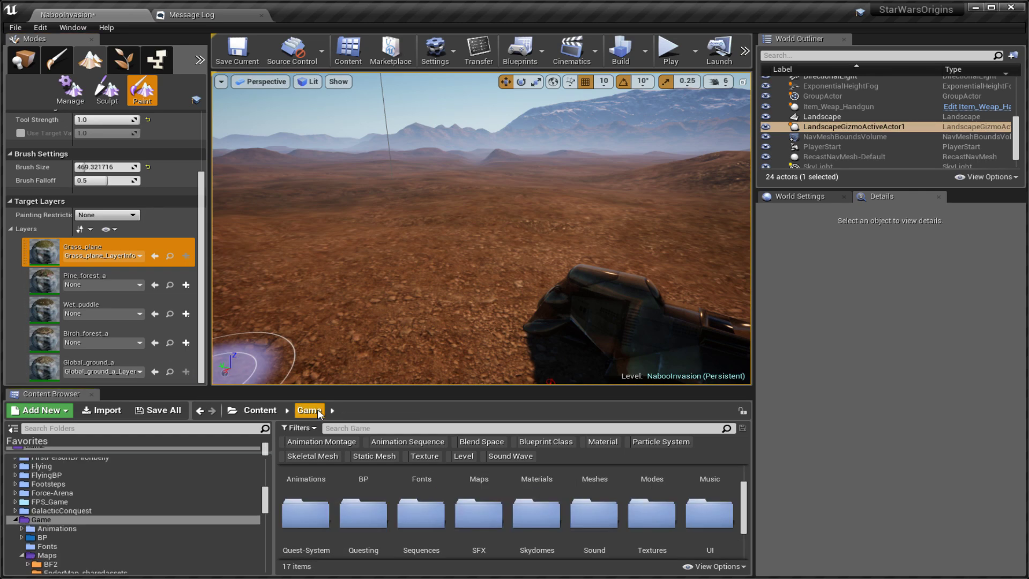
left_click(172, 371)
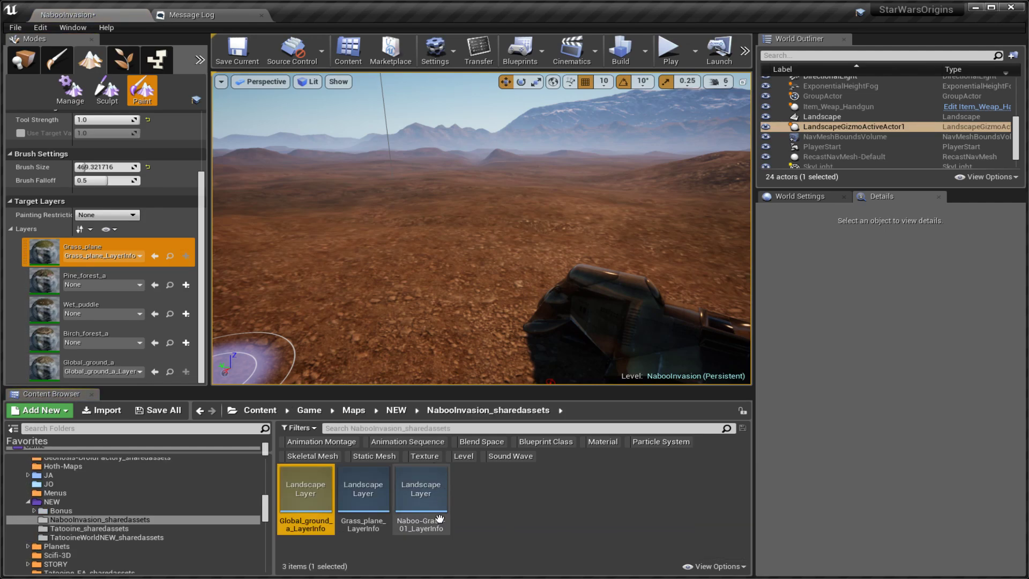
left_click(363, 506)
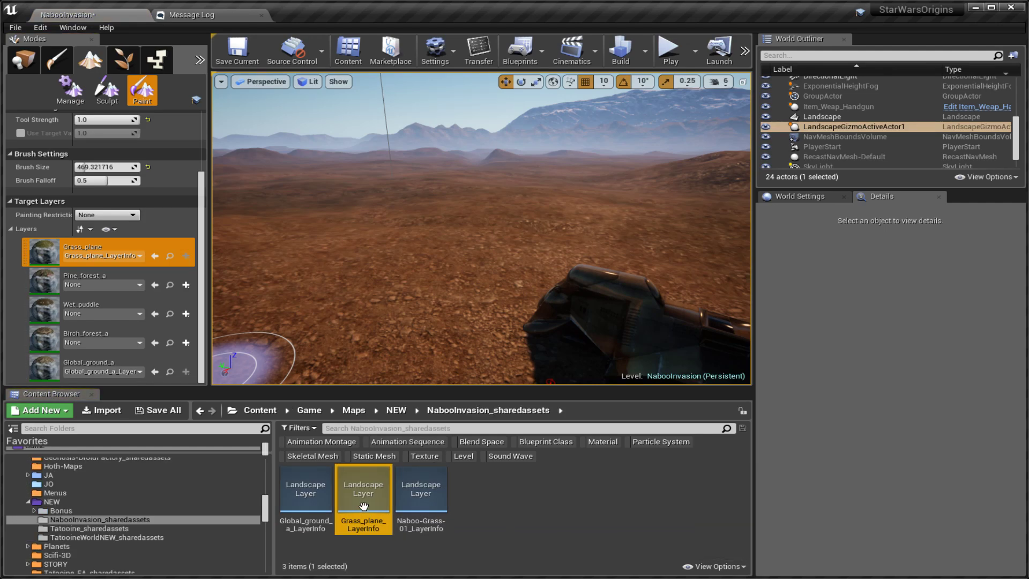
key("ctrl+a")
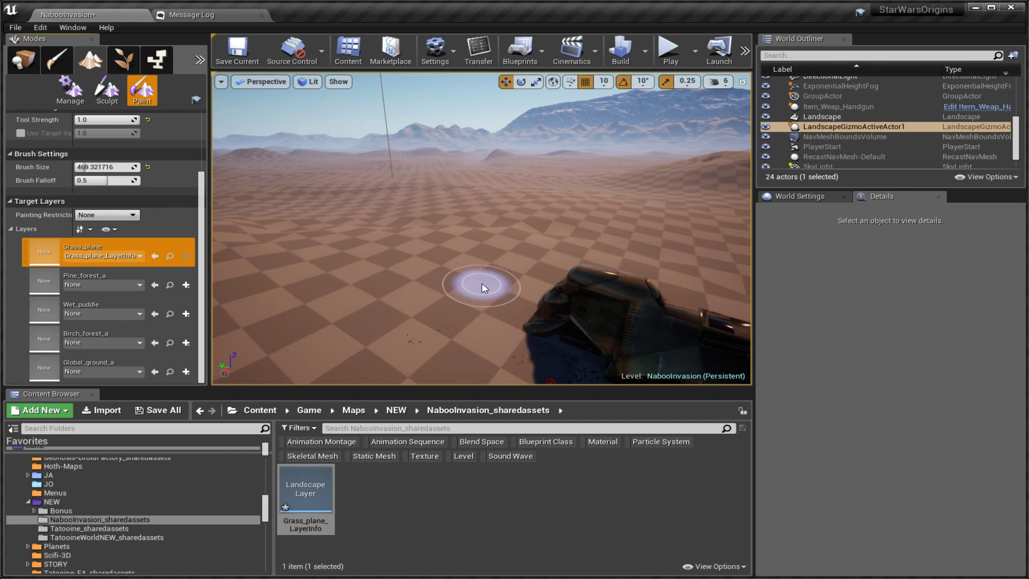
Step: Return to actor placement mode and save all modified assets
left_click(23, 59)
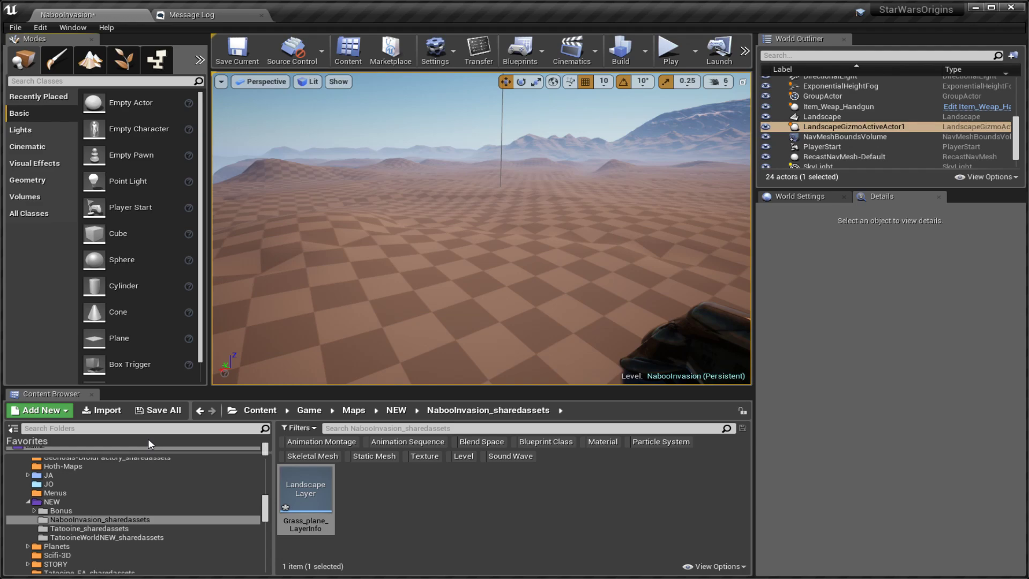
left_click(158, 410)
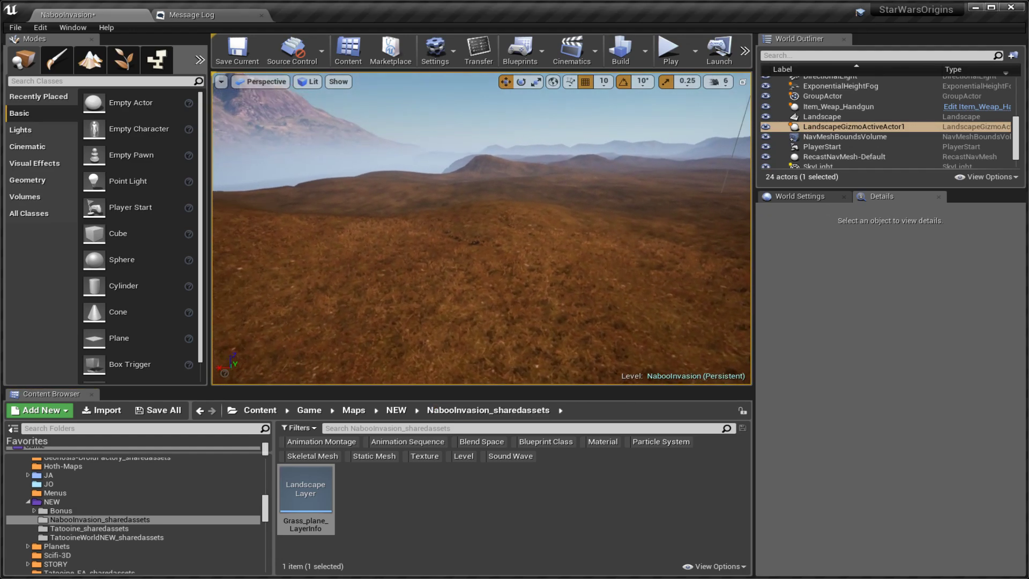
Step: Examine the landscape's grass up close and from above, around the statue, MTT and willow trees, and check the paint layers
right_click_drag(481, 228, 522, 249)
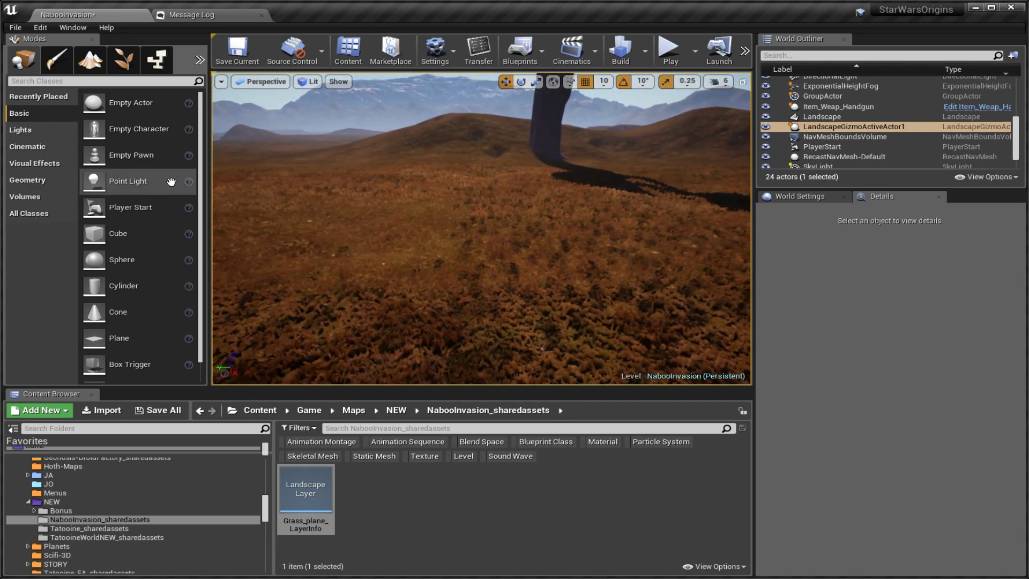
left_click(99, 65)
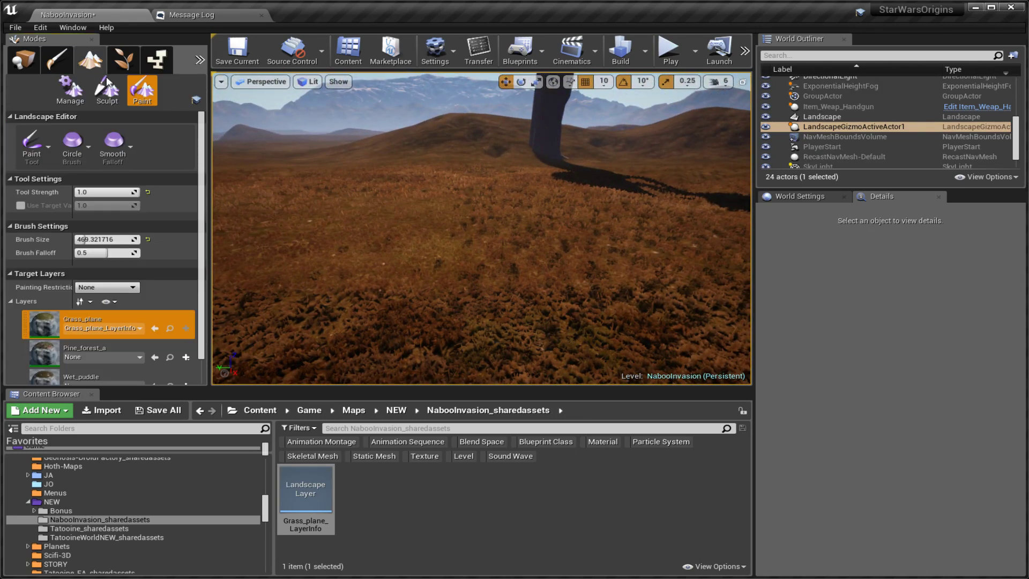
scroll(155, 308, "down", 2)
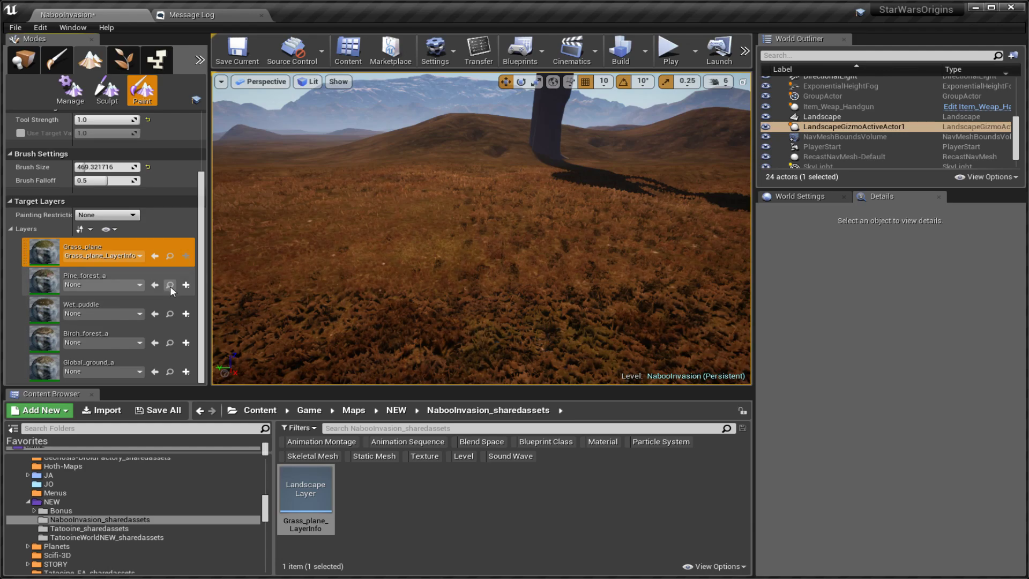
right_click_drag(368, 320, 300, 313)
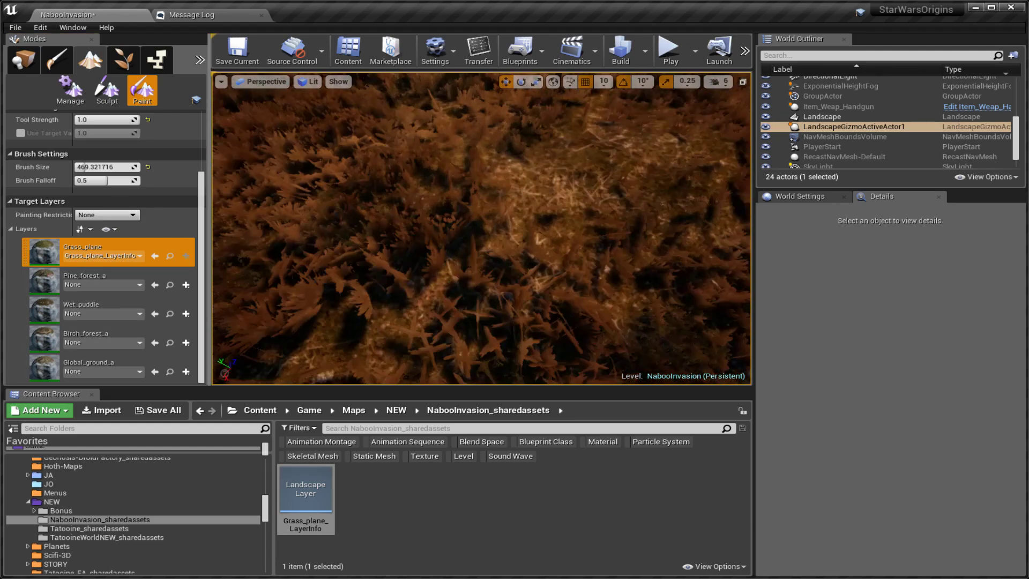
right_click_drag(368, 321, 289, 263)
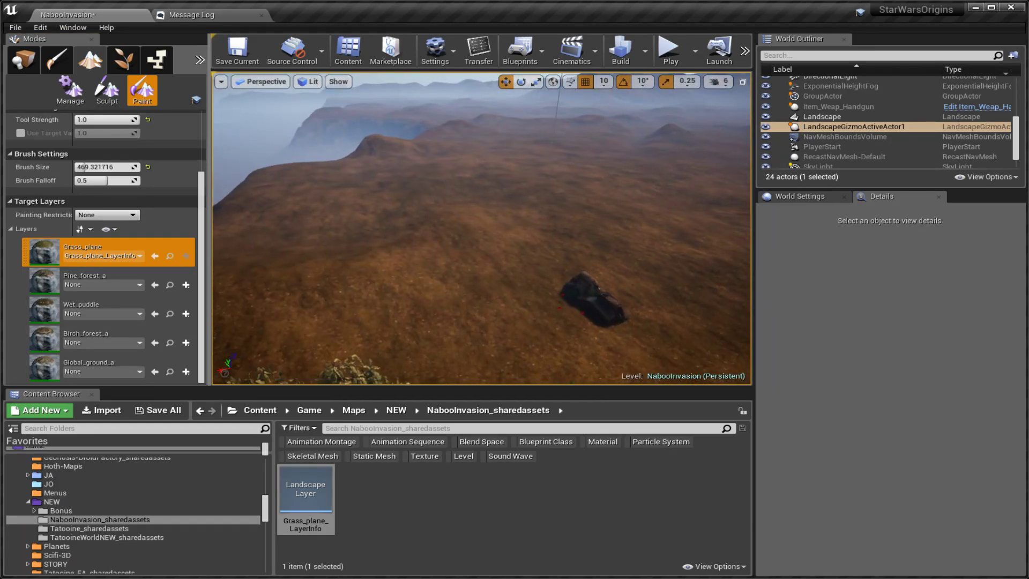
mouse_move(368, 320)
right_mouse_down()
mouse_move(375, 365)
mouse_move(385, 369)
mouse_move(428, 305)
mouse_move(471, 284)
mouse_move(380, 341)
mouse_move(530, 327)
mouse_move(423, 349)
mouse_move(455, 357)
mouse_move(482, 353)
mouse_move(215, 316)
right_mouse_up()
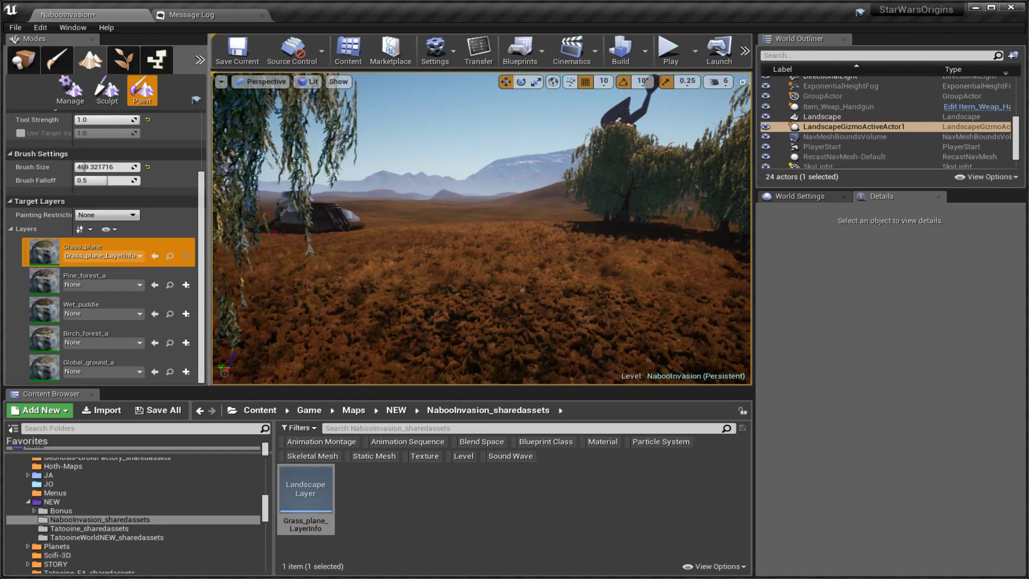
Step: Leave landscape painting, frame the MTT and statues across the grass field, and save the NabooInvasion level
left_click(23, 60)
mouse_move(332, 215)
right_mouse_down()
mouse_move(230, 220)
mouse_move(375, 220)
mouse_move(370, 203)
mouse_move(349, 207)
mouse_move(346, 219)
mouse_move(445, 217)
right_mouse_up()
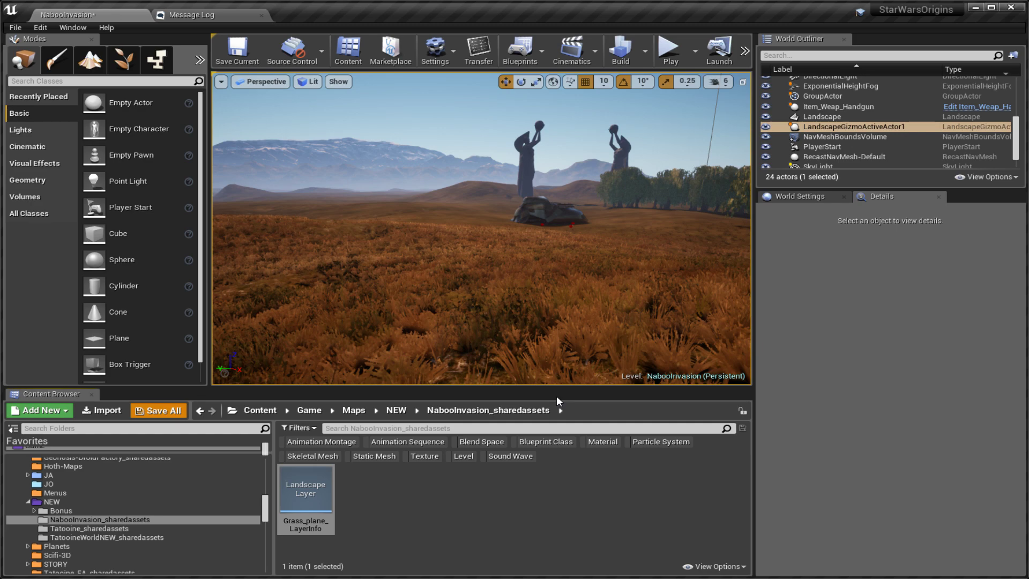
key("ctrl+s")
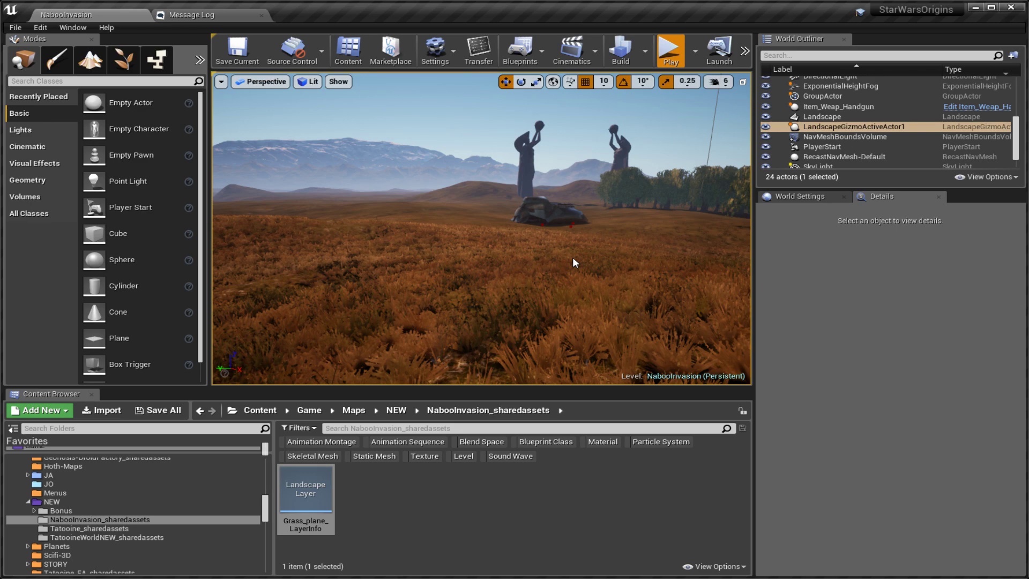
Step: Play-test the level full screen, running the character through the grass near the statues, MTT and willow trees, and end the session
key("alt+p")
key("F11")
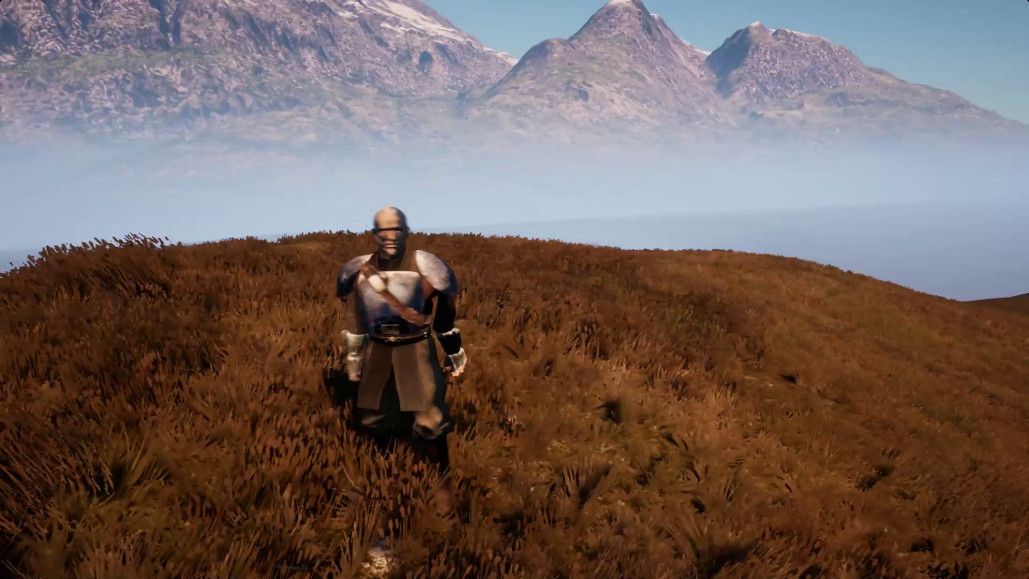
key("w")
key("w")
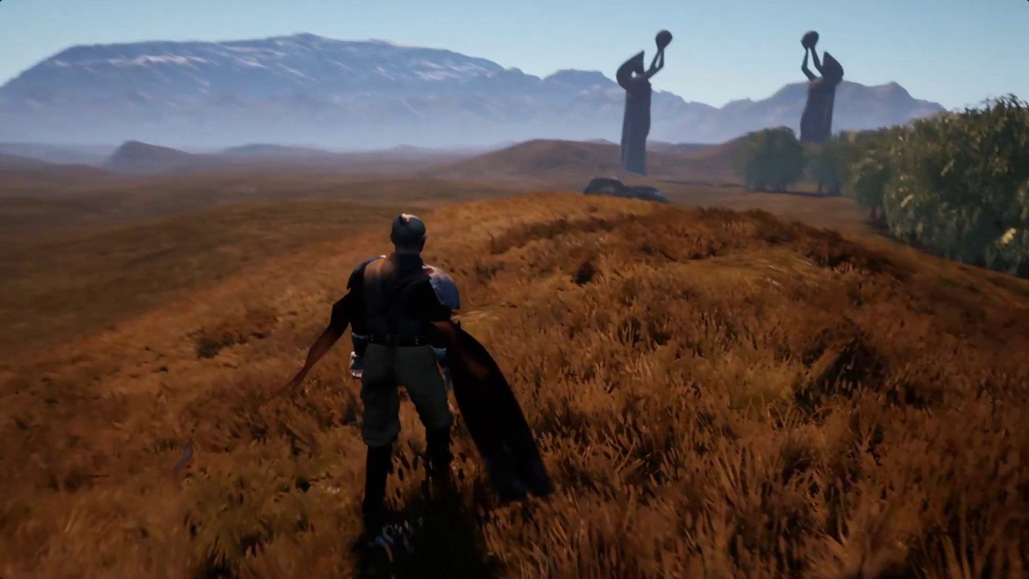
key("w")
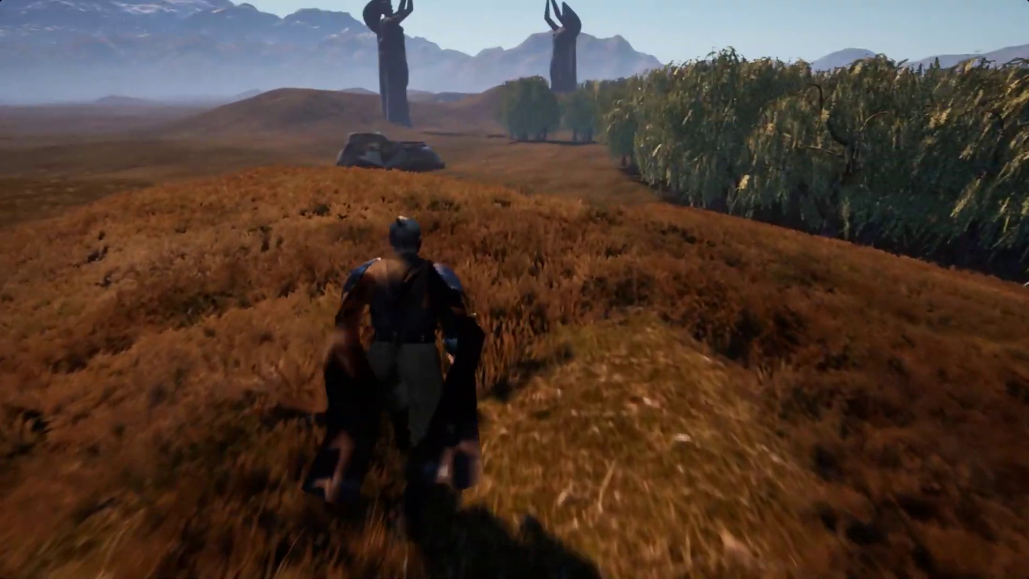
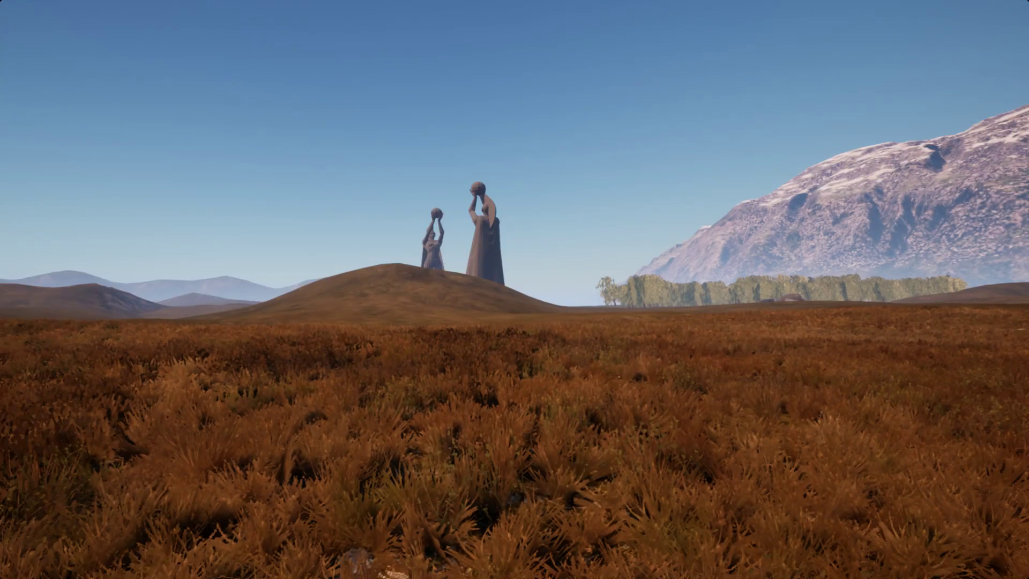
key("Escape")
key("F11")
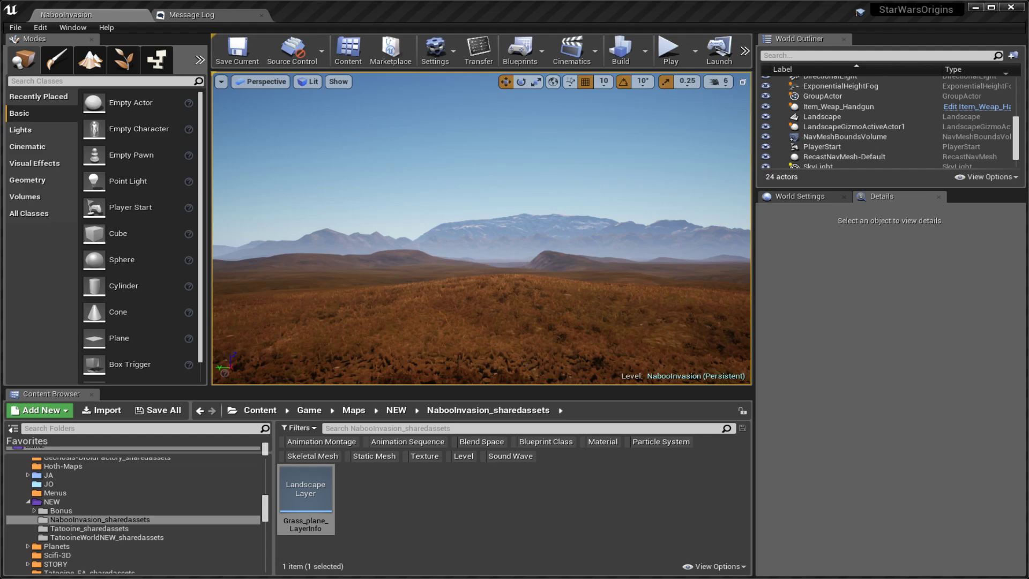
Step: Examine the landscape from above, checking the grass-covered plains, cliff edges and surrounding mountains
right_click_drag(524, 234, 524, 287)
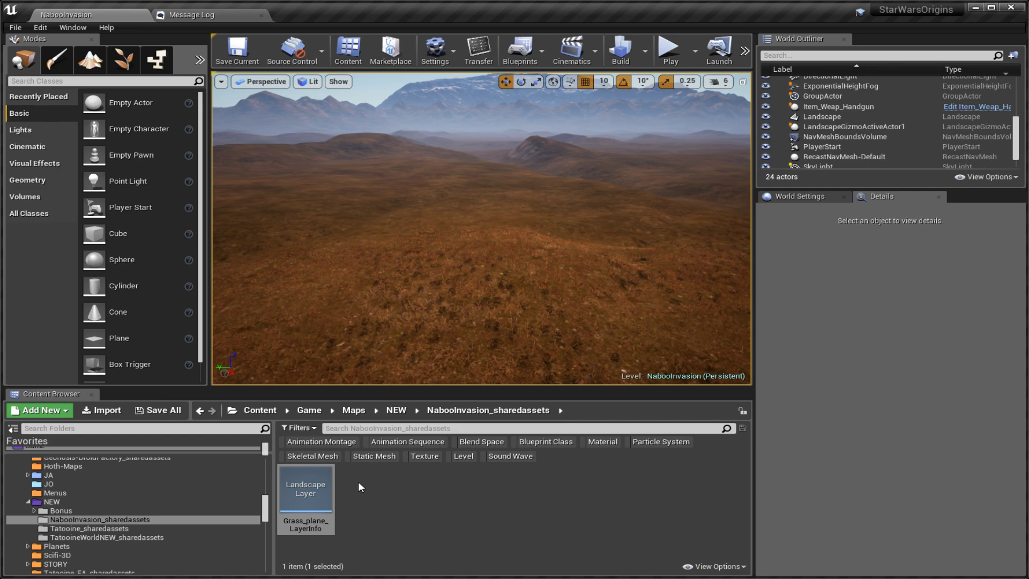
right_click_drag(482, 257, 534, 179)
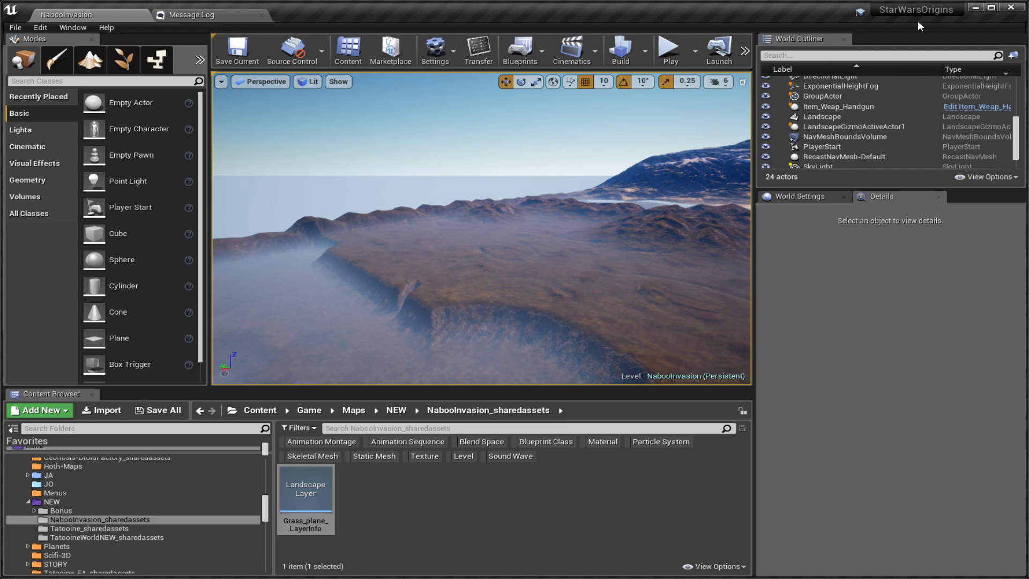
right_click_drag(482, 236, 444, 292)
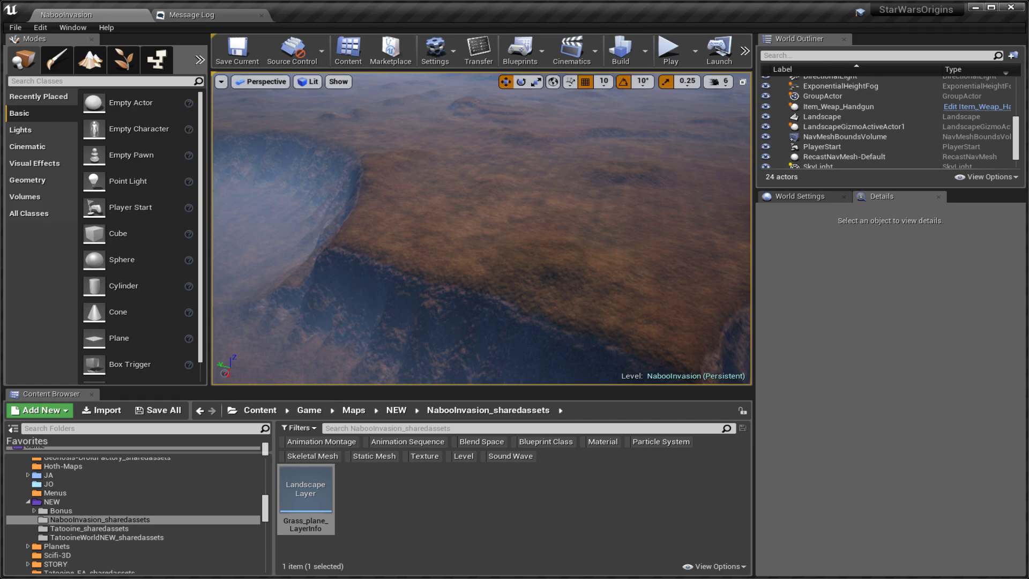
left_click(429, 502)
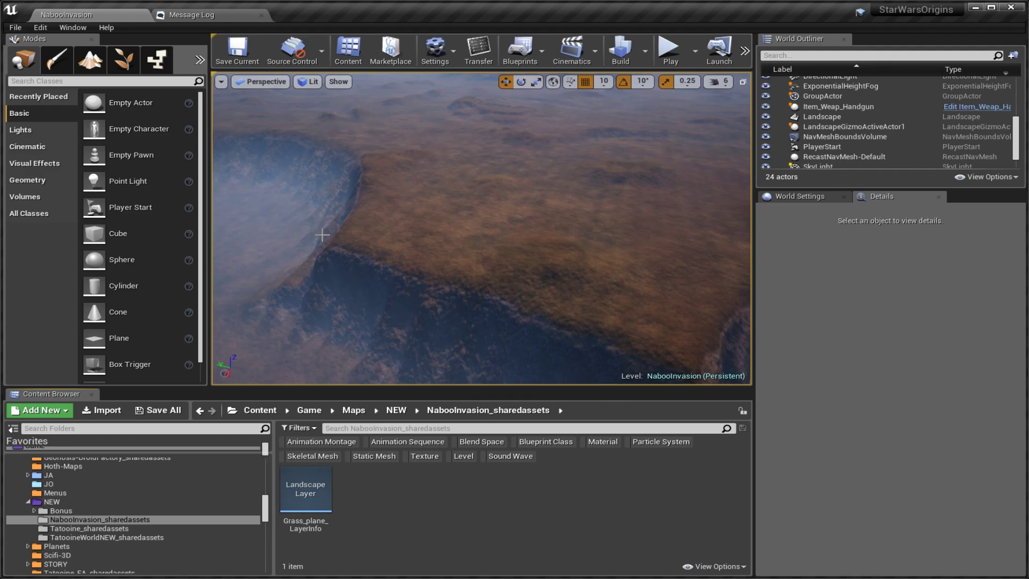
mouse_move(414, 240)
right_mouse_down()
mouse_move(413, 217)
mouse_move(414, 262)
mouse_move(414, 207)
mouse_move(399, 231)
mouse_move(399, 279)
mouse_move(400, 235)
right_mouse_up()
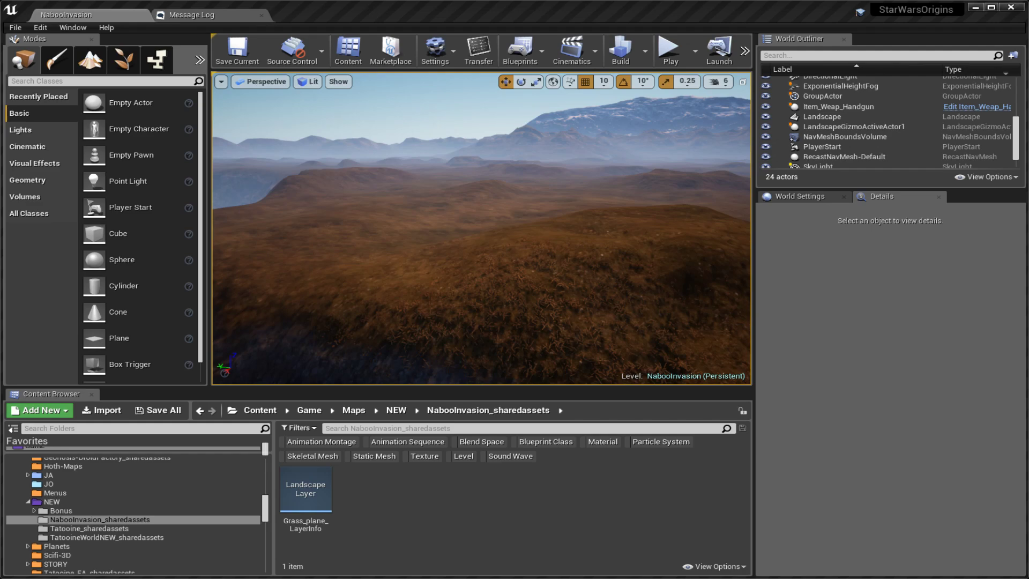
right_click_drag(356, 223, 356, 222)
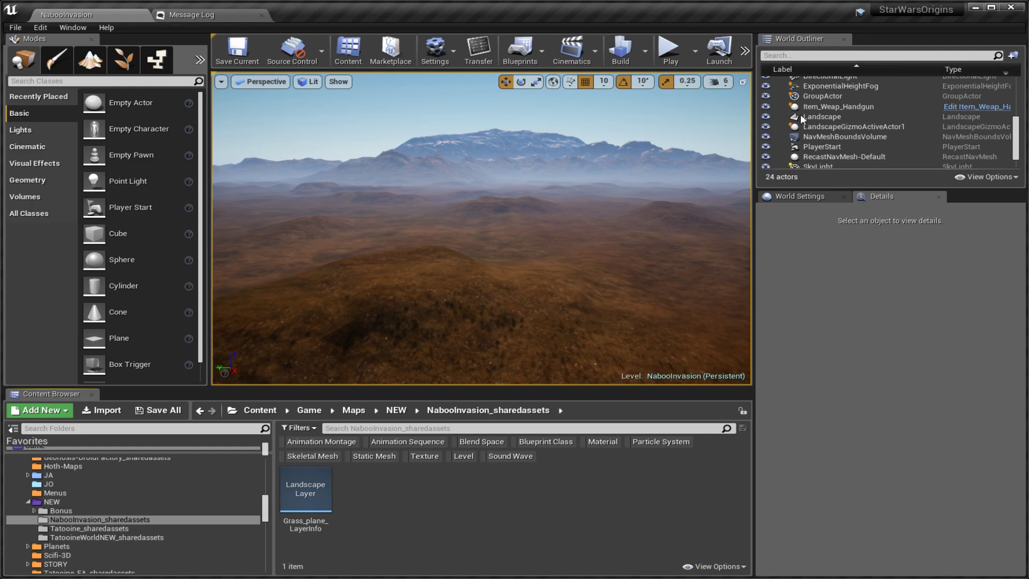
Step: Create a folder named References inside the Game project's Textures folder
left_click(309, 409)
scroll(616, 483, "down", 5)
left_click(651, 477)
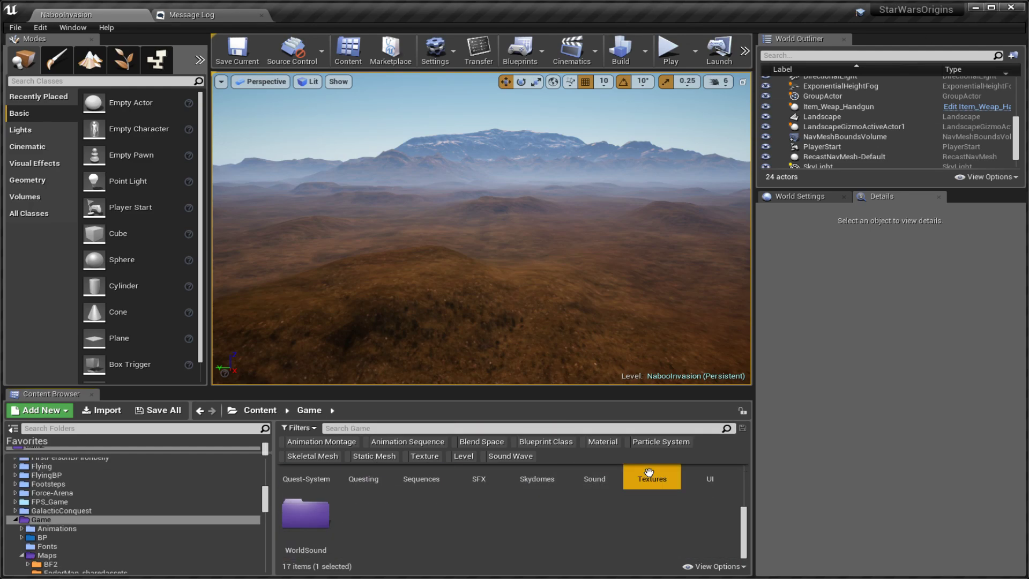
double_click(652, 477)
scroll(492, 533, "down", 1)
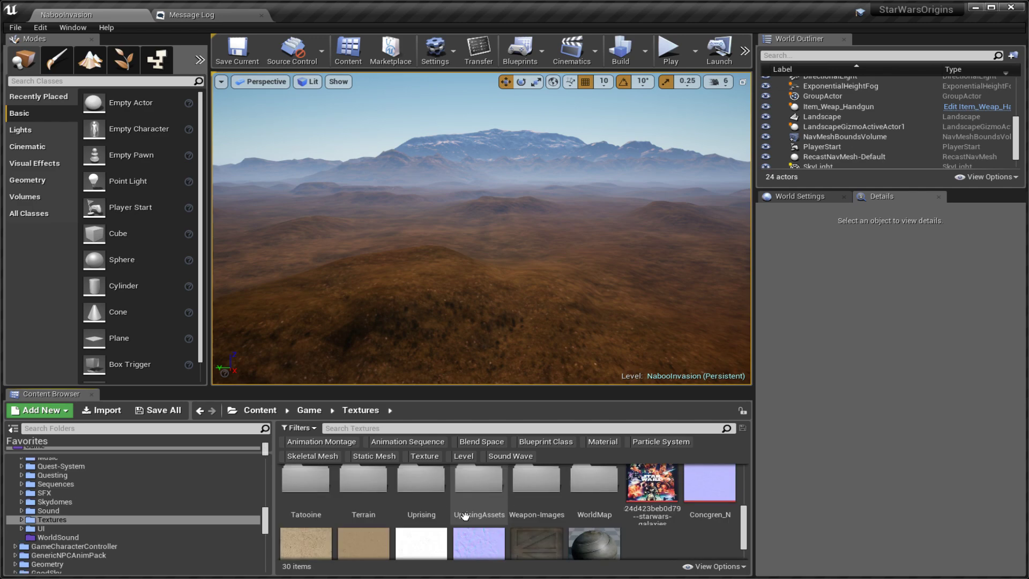
right_click(674, 518)
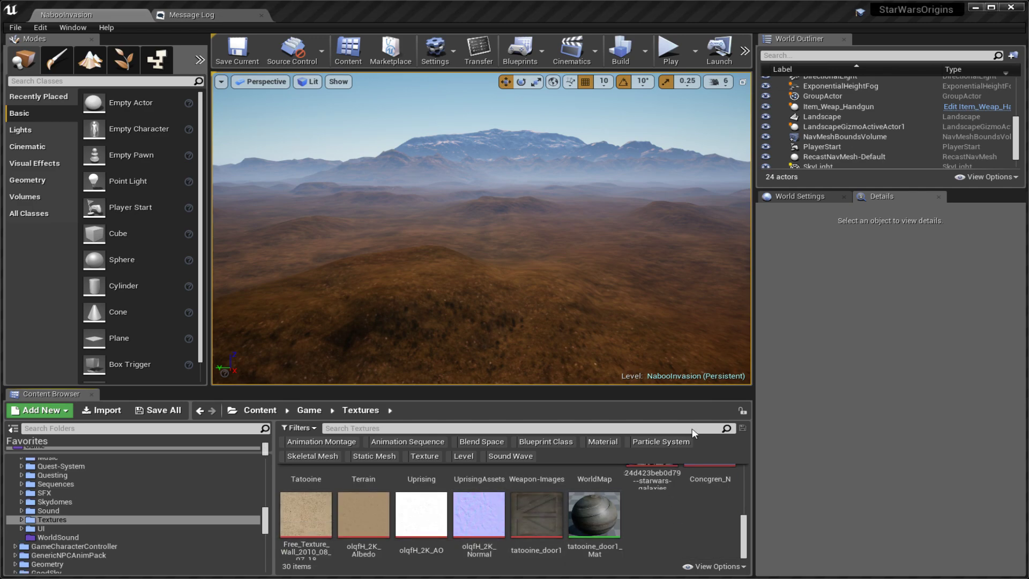
left_click(763, 160)
type("R")
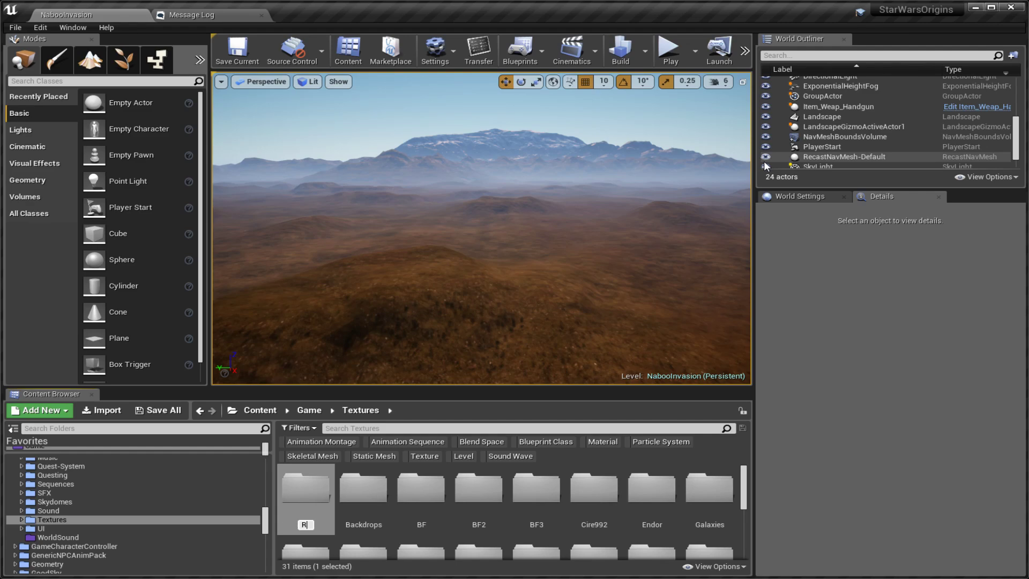
type("eferences")
key("Return")
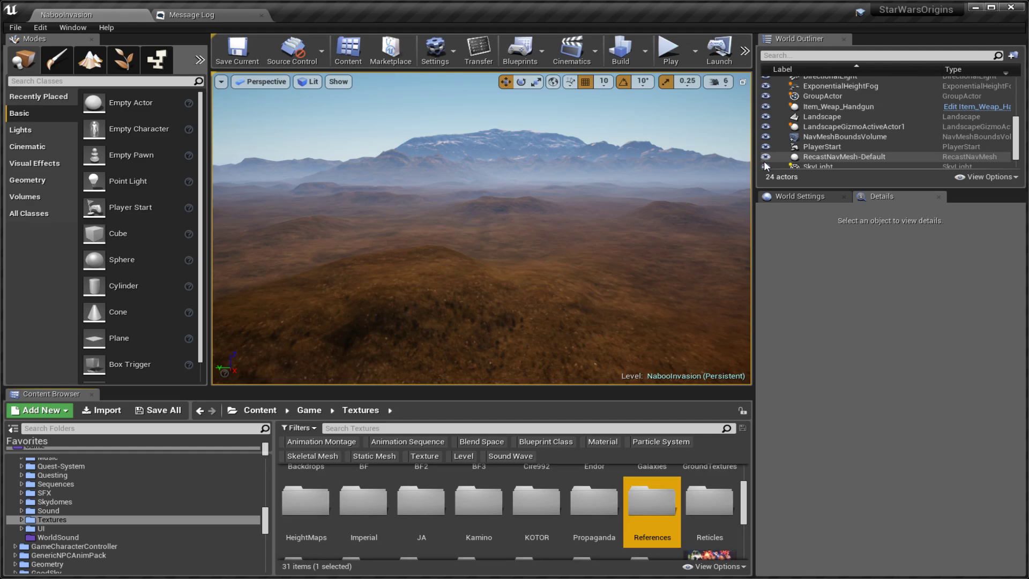
Step: Import the naboo map image into the References folder and open the texture for viewing
double_click(647, 519)
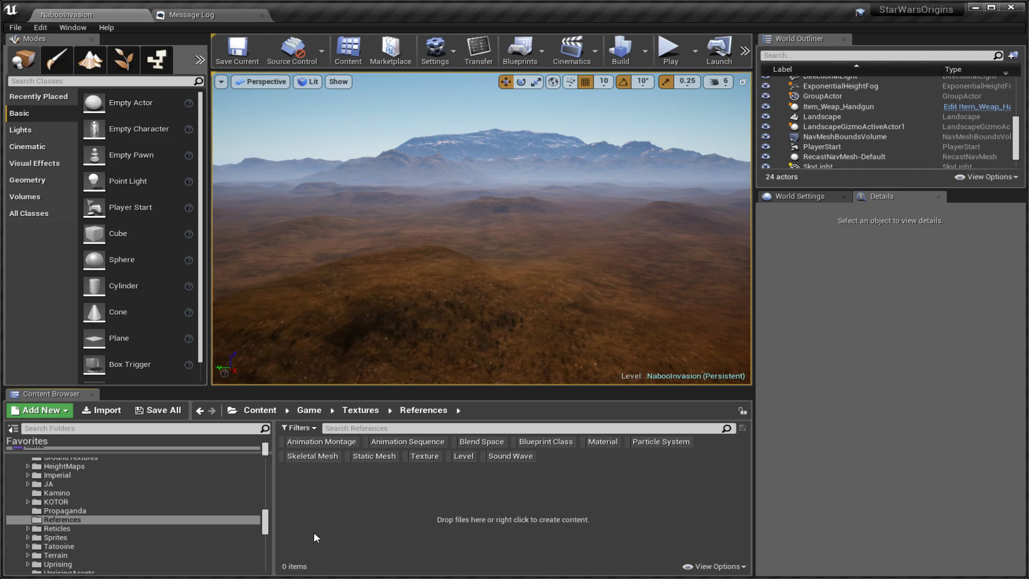
left_click_drag(452, 526, 478, 524)
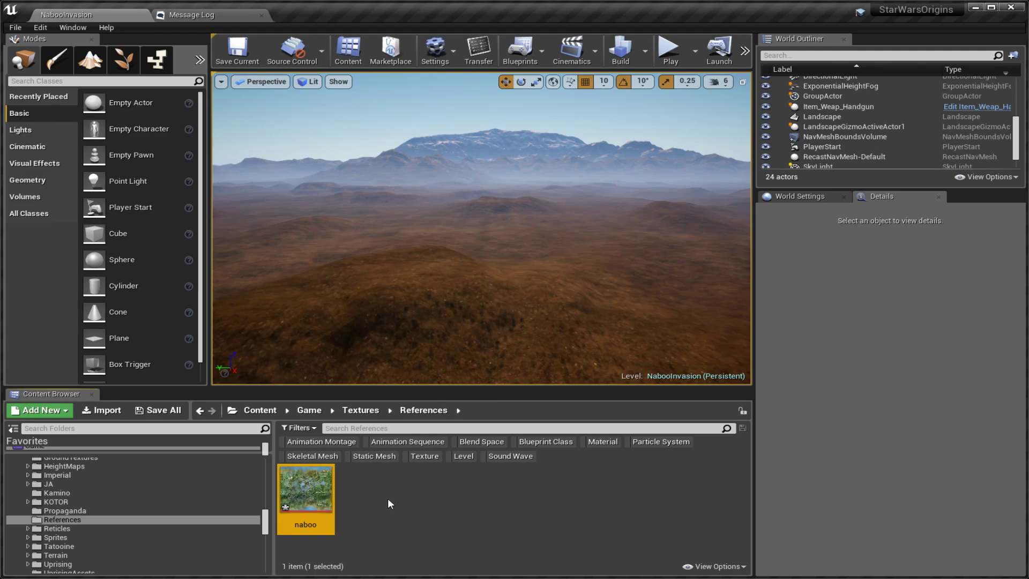
left_click(313, 491)
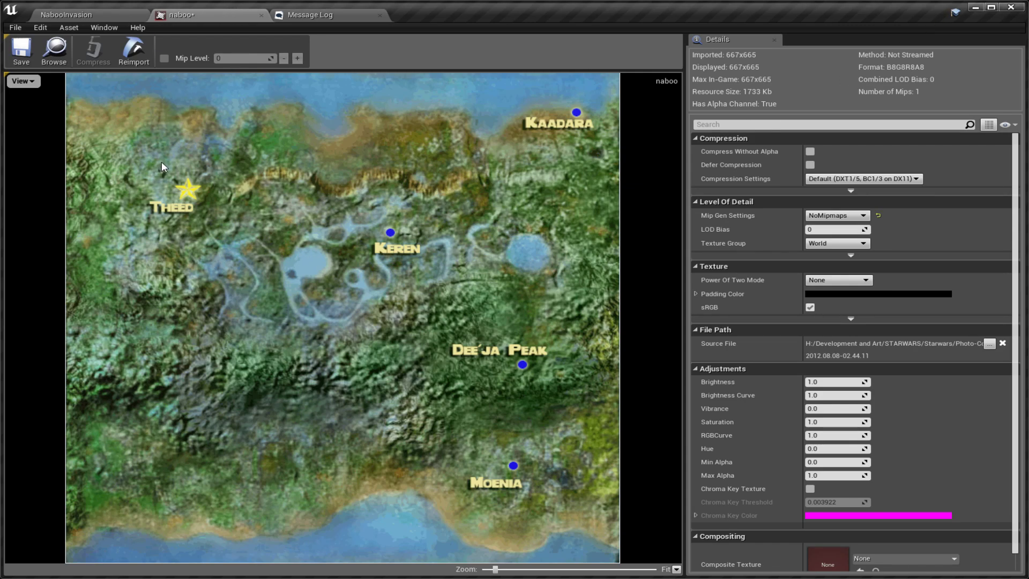
Step: Raise the camera speed to 8 and compare the whole landscape from above with the naboo map texture
left_click(99, 10)
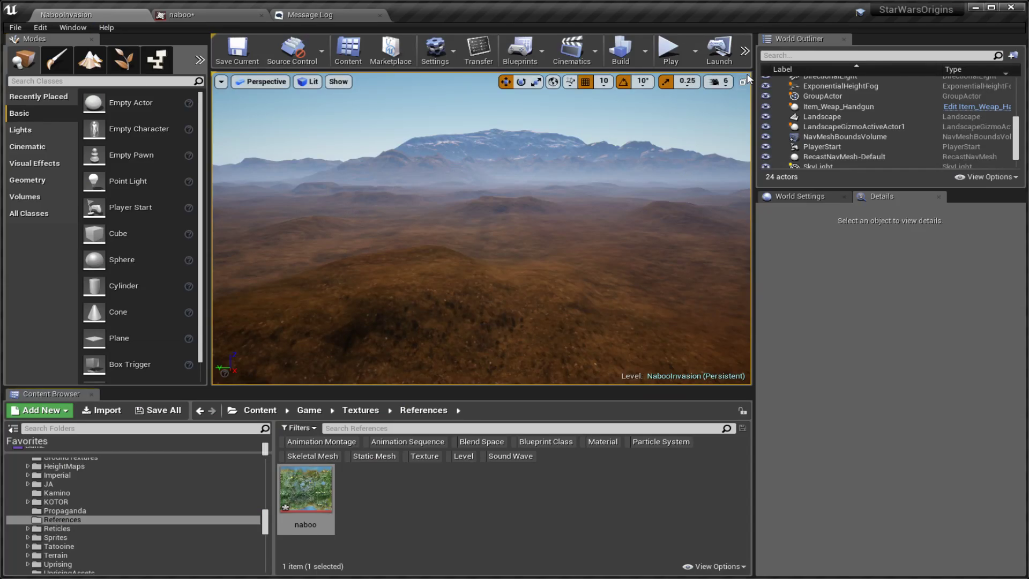
key("s")
right_click_drag(669, 177, 945, 236)
scroll(669, 214, "up", 2)
key("s")
key("s")
key("w")
key("w")
key("s")
right_click_drag(522, 271, 543, 269)
left_click(219, 12)
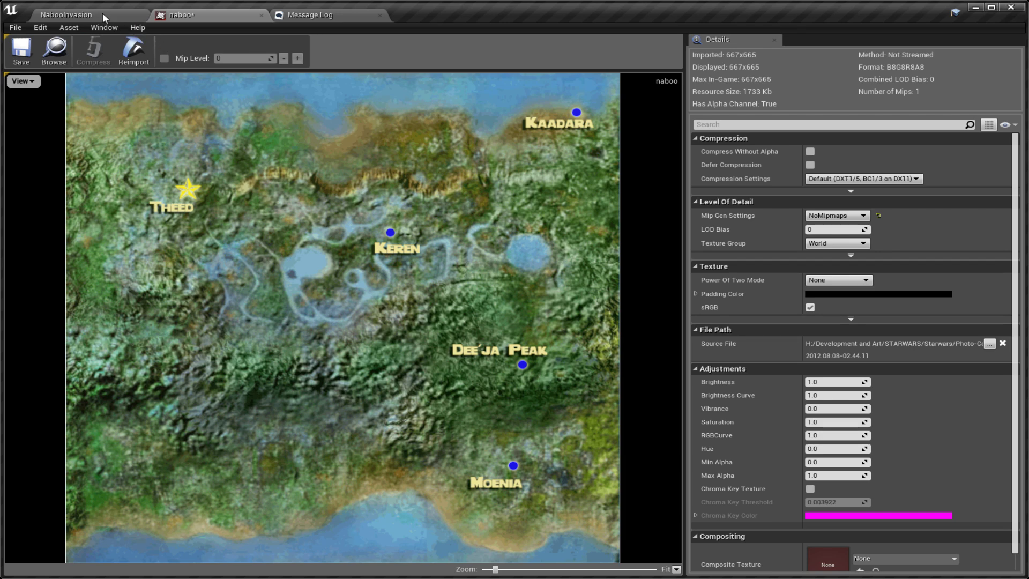
left_click(77, 20)
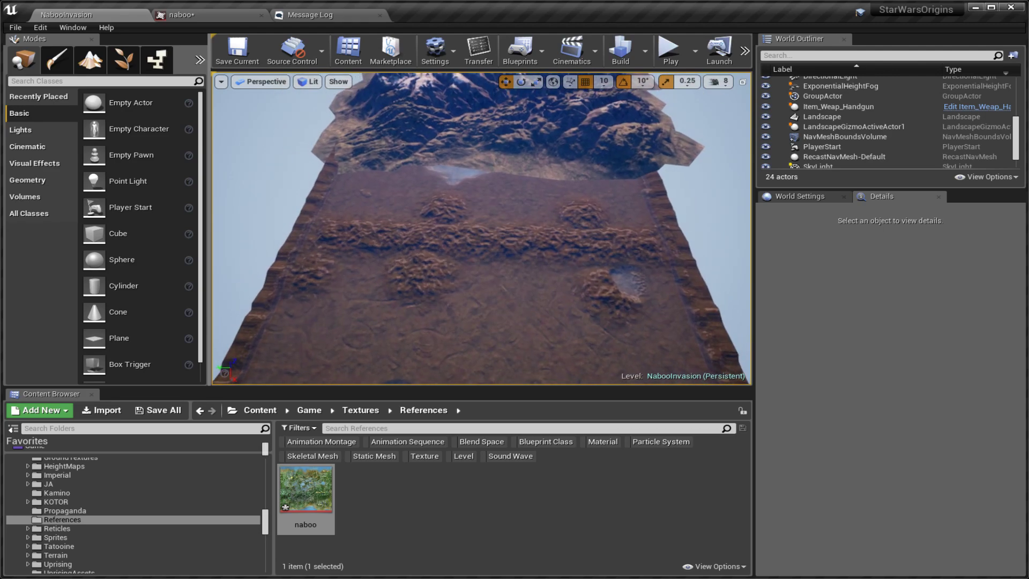
Step: Move the S_Mountain_Generic_03 mesh away from the landscape, to about X -683135
key("d")
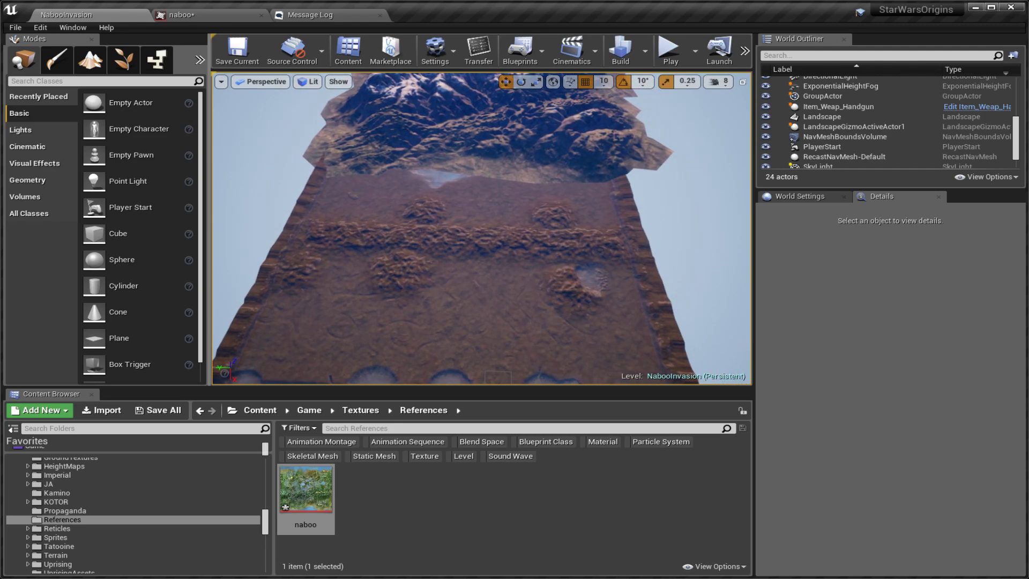
left_click(487, 168)
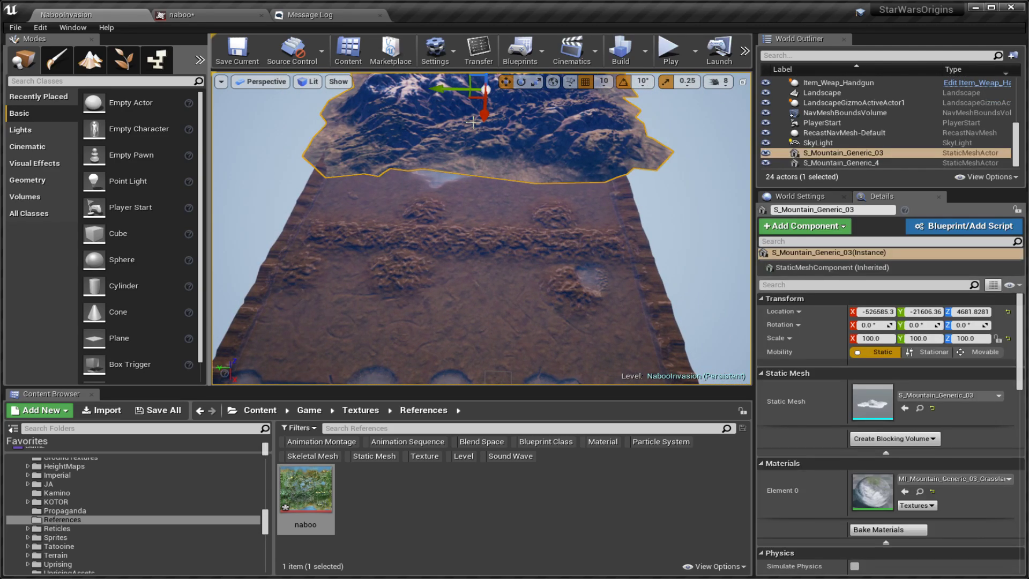
left_click_drag(483, 115, 480, 81)
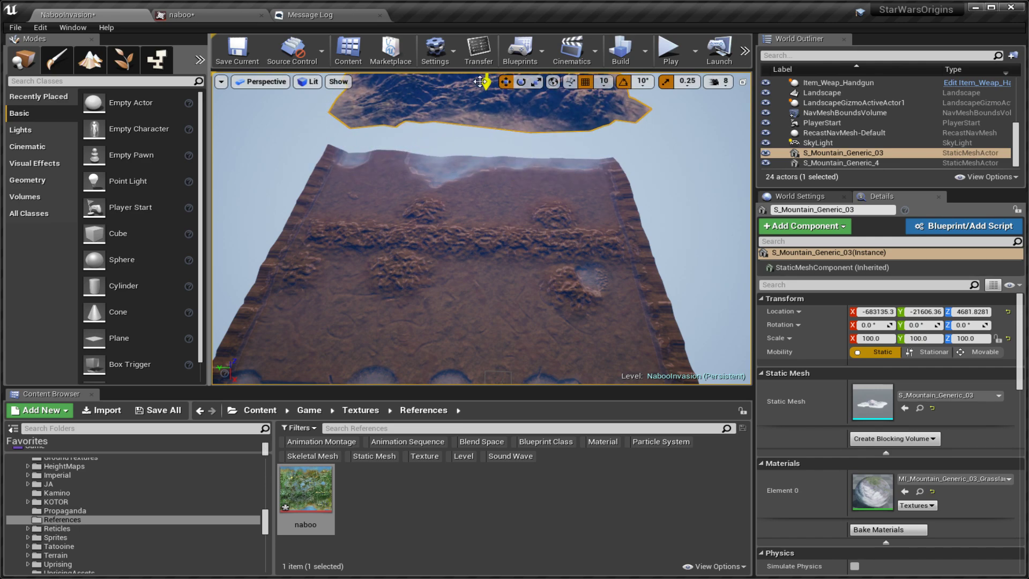
Step: Compare the landscape's overhead layout and round basin with the settlements and lakes on the naboo map
right_click_drag(487, 159, 429, 186)
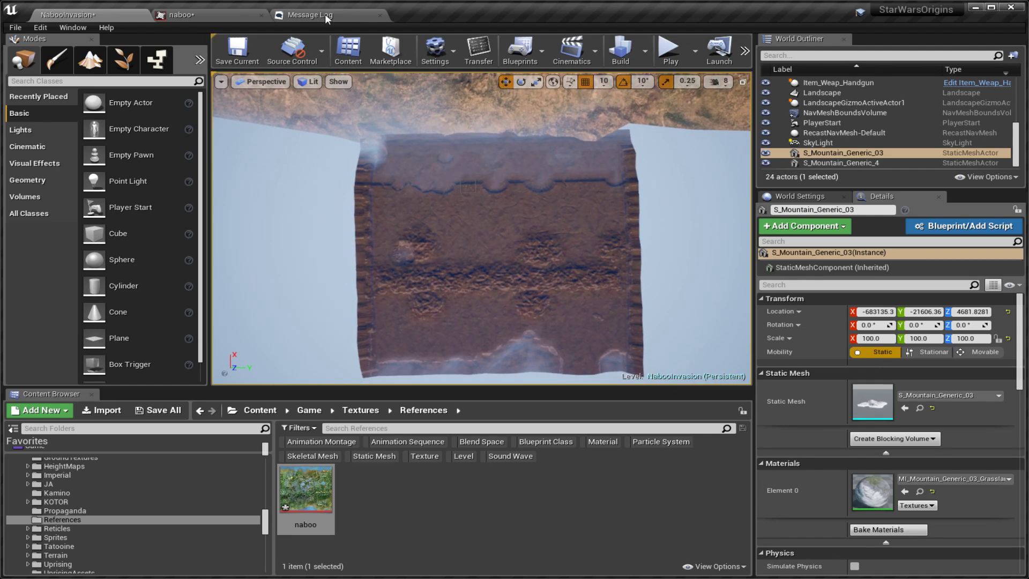
left_click(327, 15)
left_click(224, 13)
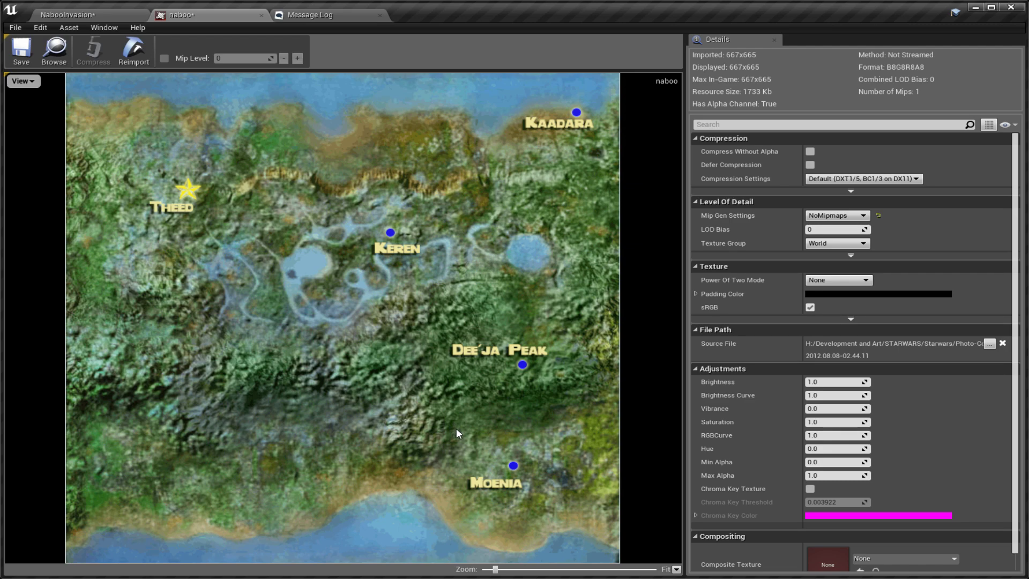
left_click(119, 16)
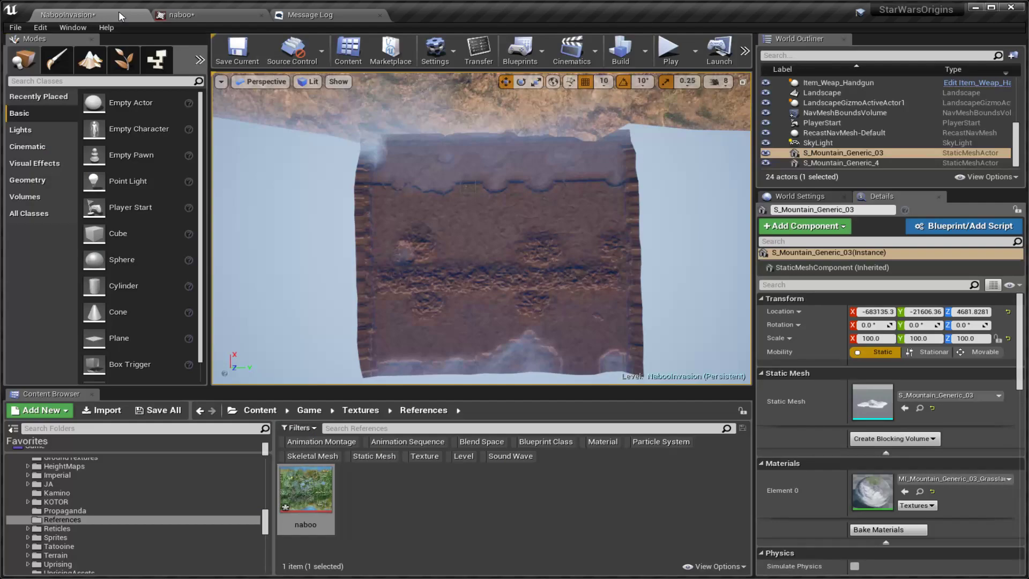
right_click_drag(493, 226, 319, 215)
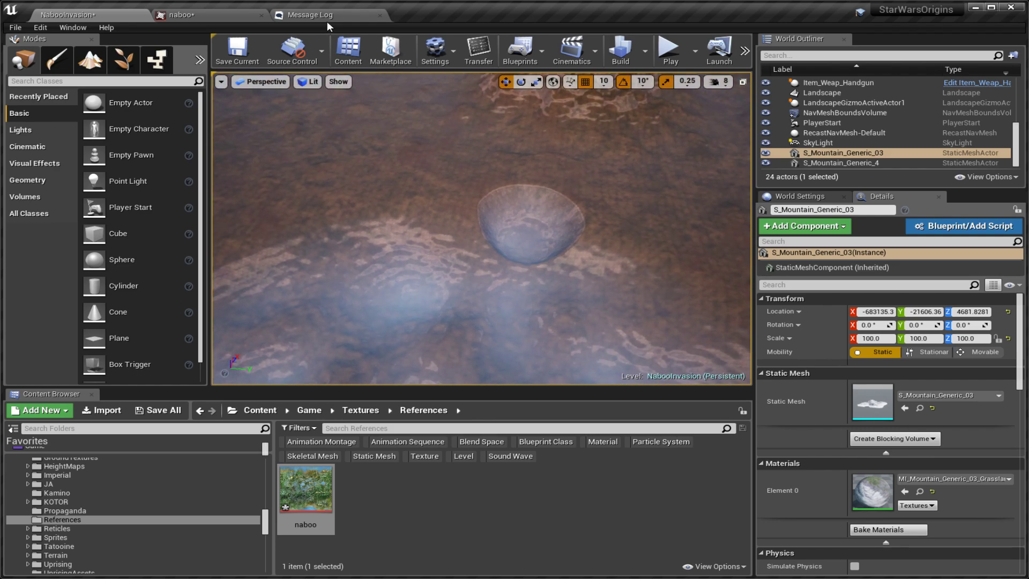
left_click(213, 10)
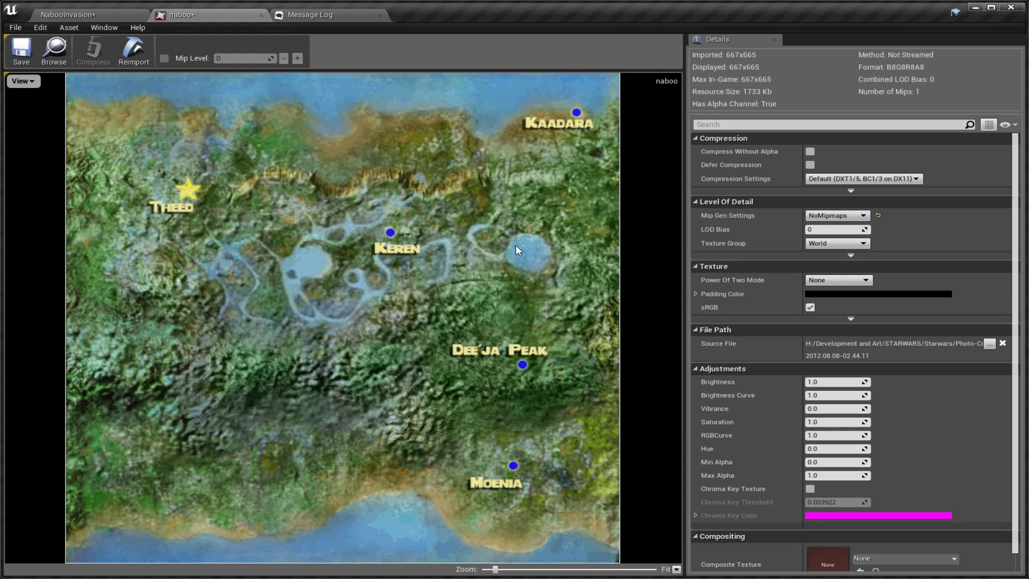
left_click(56, 17)
Step: Examine the landscape's scalloped coastline and cliffs, comparing them with the coast on the naboo map
right_click_drag(541, 311, 506, 288)
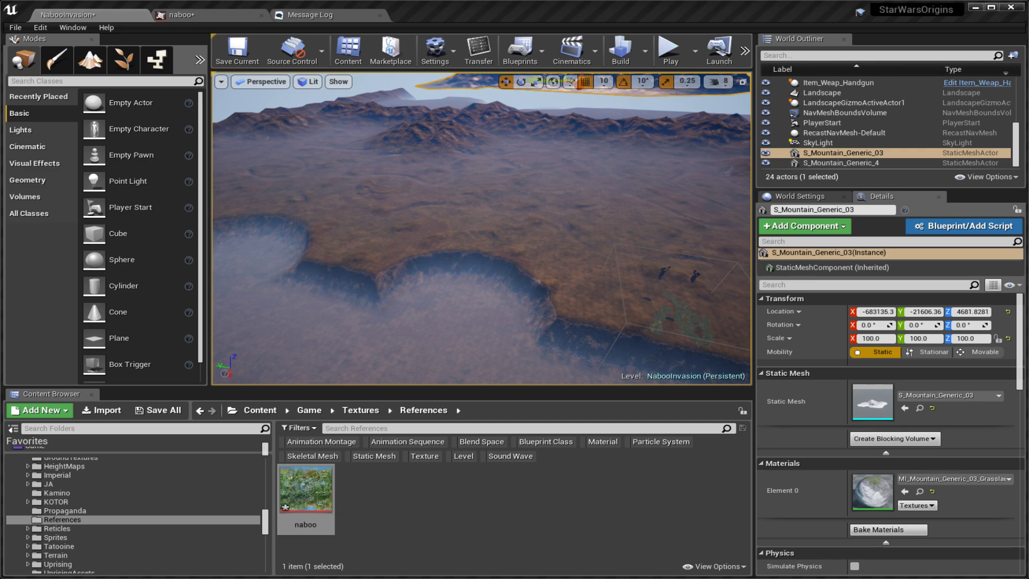
right_click_drag(506, 288, 511, 278)
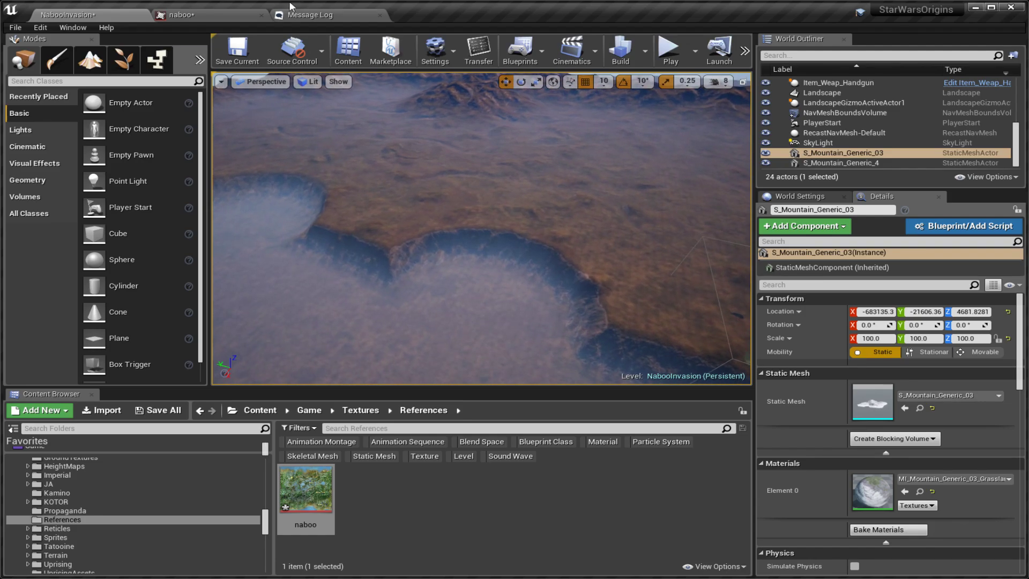
left_click(207, 16)
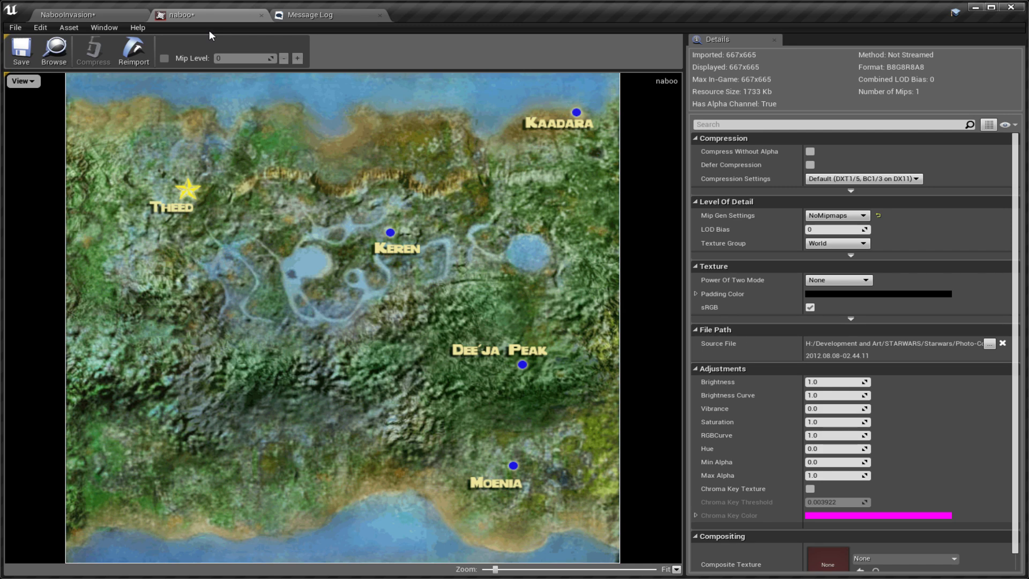
left_click(104, 13)
right_click_drag(481, 228, 481, 228)
left_click(224, 19)
left_click(89, 19)
right_click_drag(402, 245, 357, 254)
Step: Move S_Mountain_Generic_03 back toward the landscape's edge, to about X -532955
left_click_drag(581, 177, 383, 154)
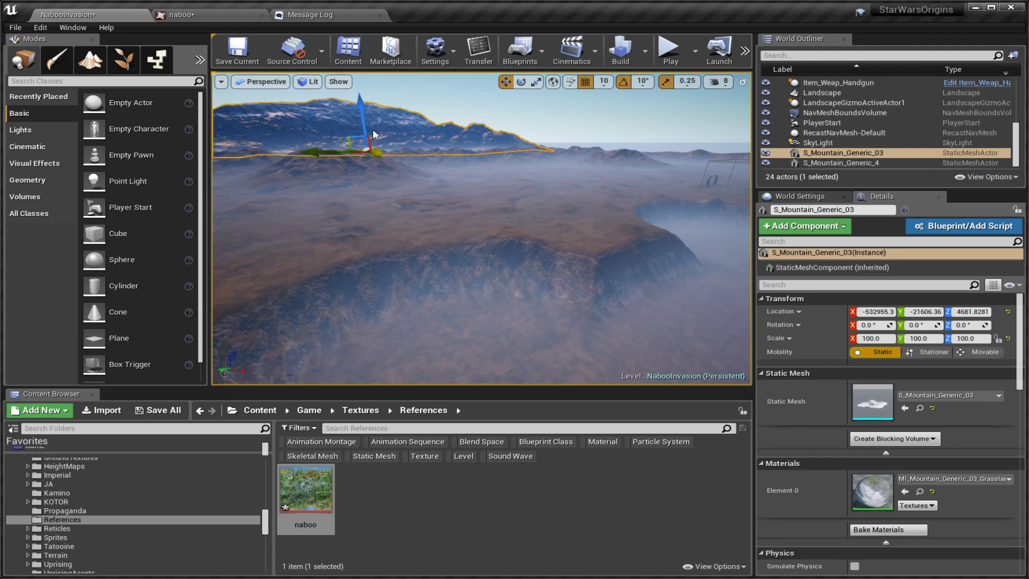
key("ctrl+z")
key("ctrl+z")
left_click(472, 141)
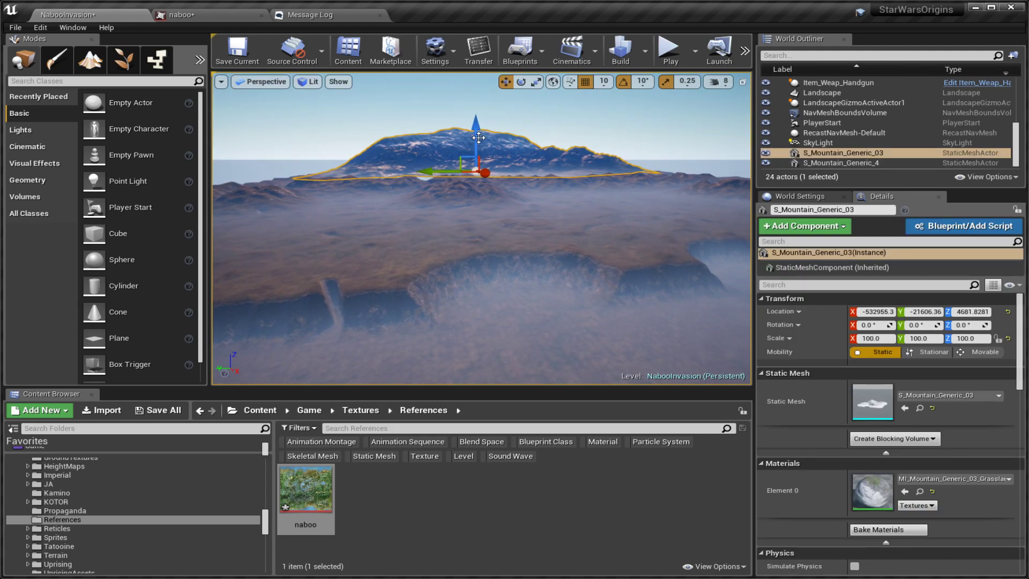
Step: Deselect the mountain mesh and open the Maps folder of the Jedi-Academy meshes under Game
key("Escape")
right_click_drag(472, 146, 468, 160)
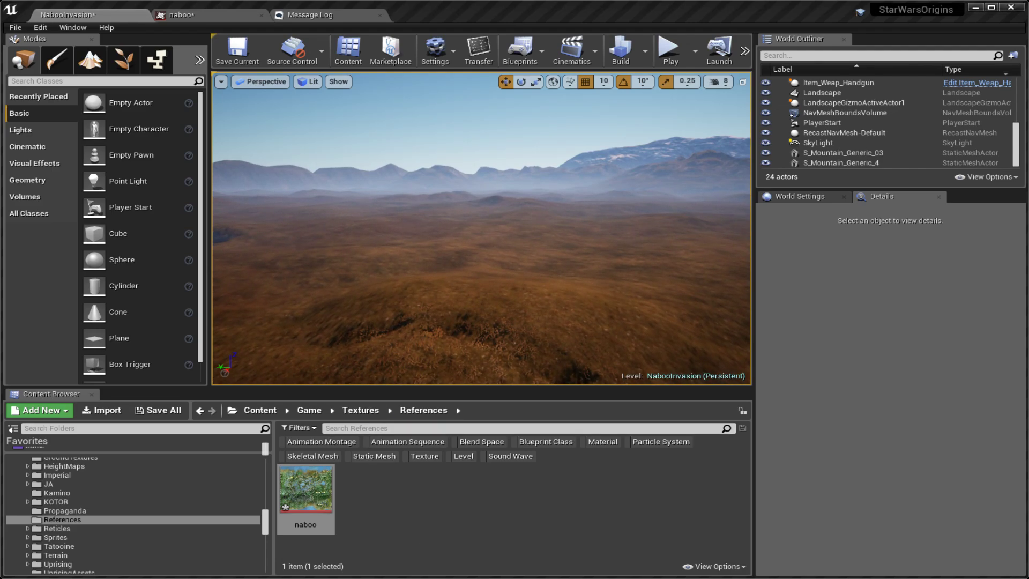
left_click(425, 519)
left_click(310, 410)
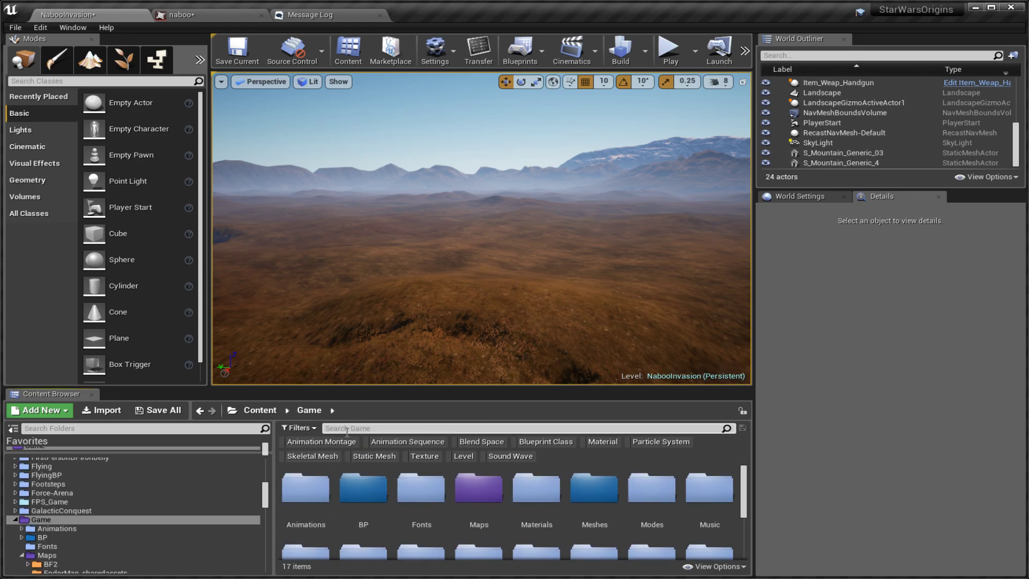
double_click(594, 488)
scroll(322, 502, "down", 2)
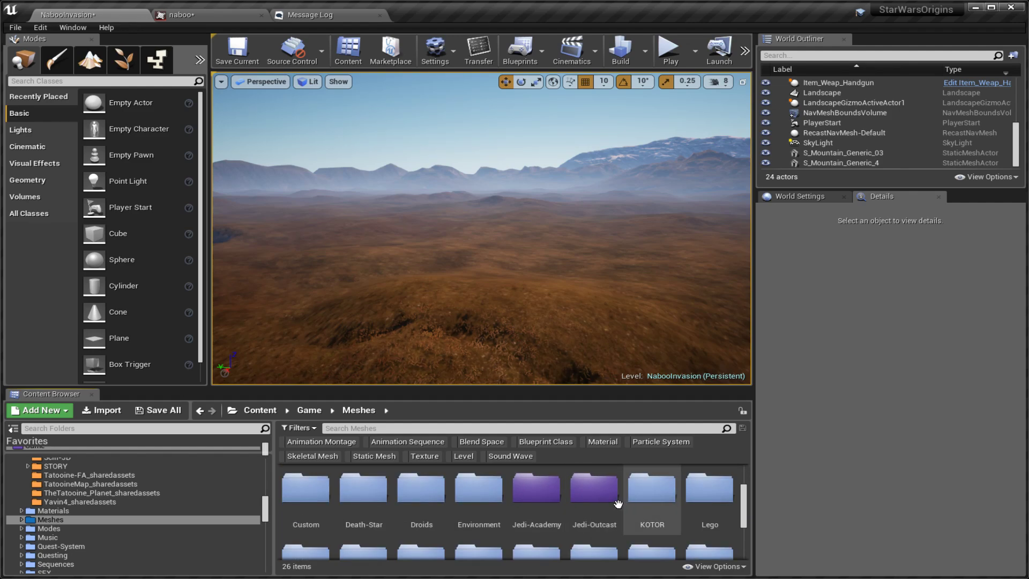
double_click(535, 489)
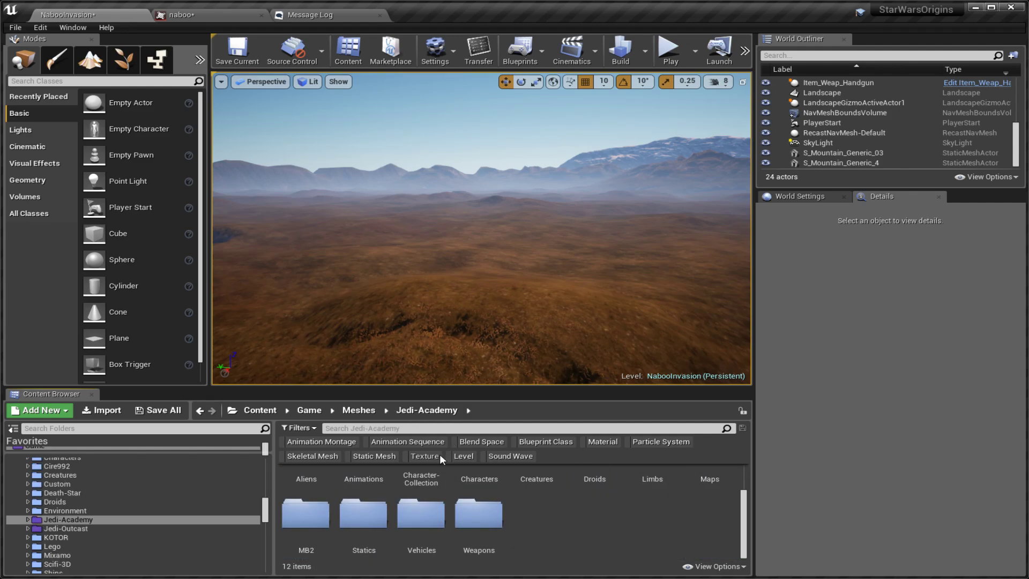
scroll(574, 517, "up", 1)
left_click(691, 506)
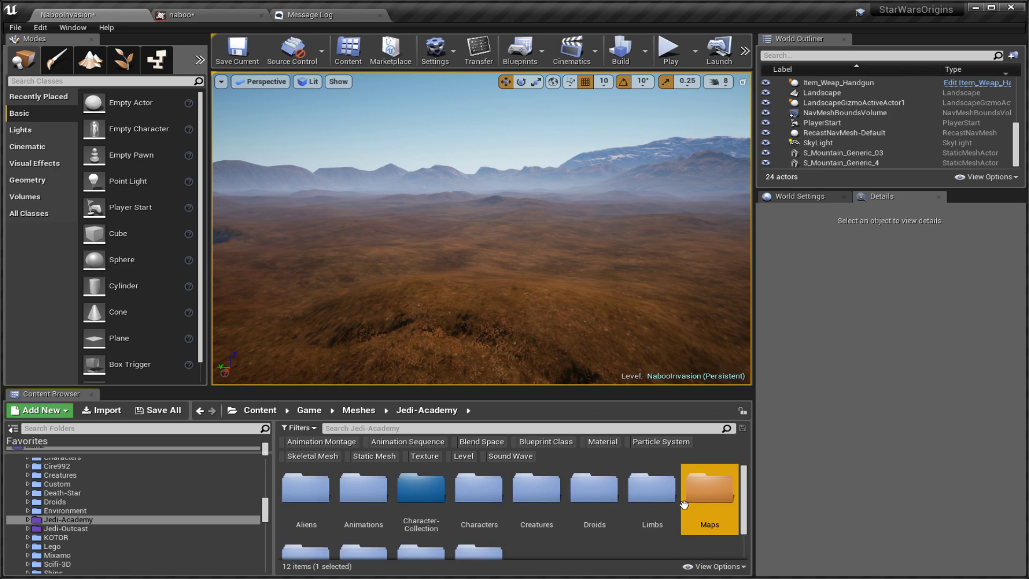
double_click(683, 504)
Step: Find the naboo-plaza-map mesh and place it on the grassland at about X 150370, Y 126790, Z 2960
scroll(538, 527, "down", 3)
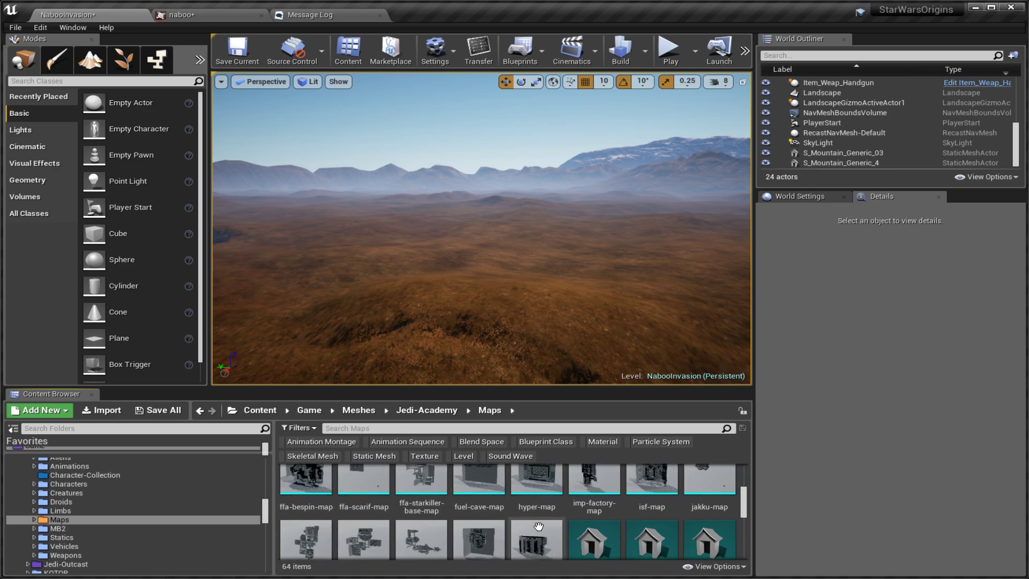
scroll(539, 527, "down", 3)
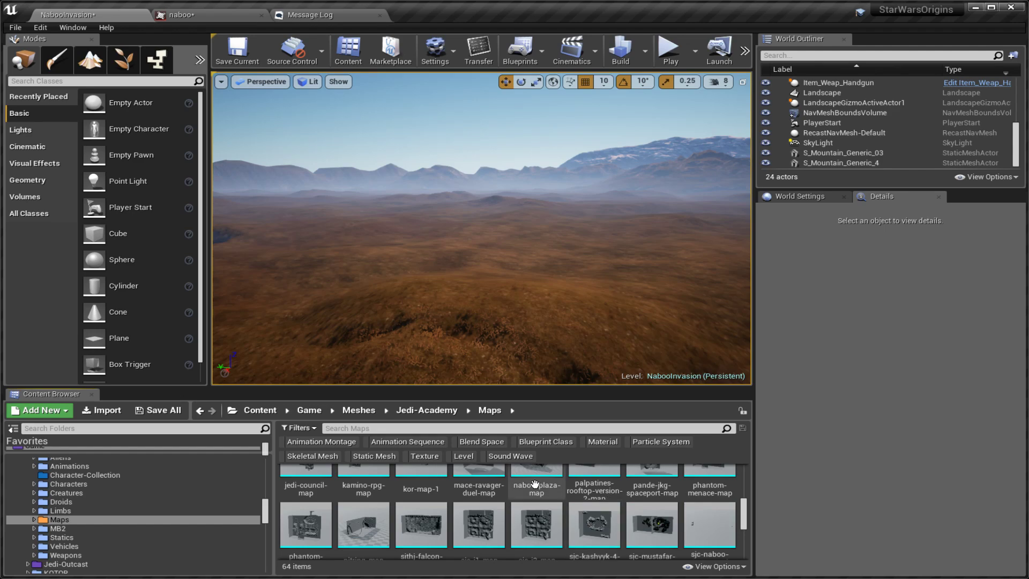
scroll(533, 499, "up", 1)
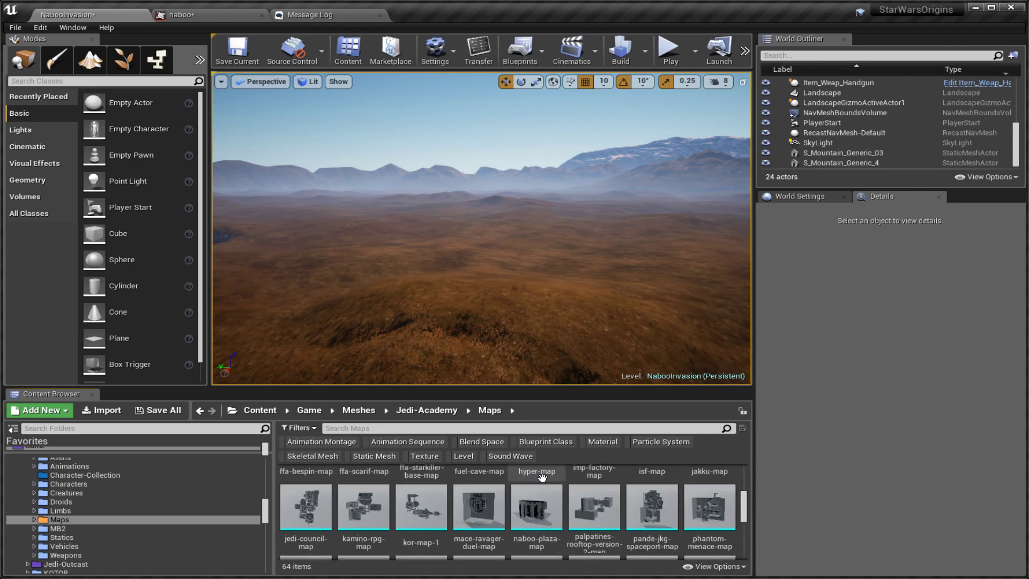
left_click(529, 506)
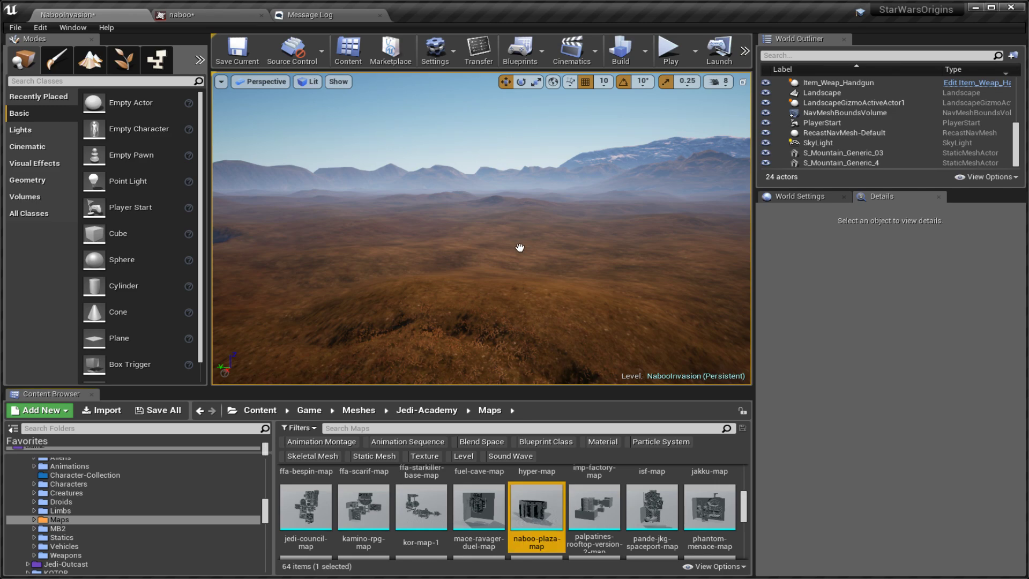
left_click_drag(519, 247, 406, 269)
mouse_move(405, 269)
right_mouse_down()
mouse_move(450, 252)
mouse_move(332, 252)
mouse_move(403, 268)
right_mouse_up()
Step: Rotate naboo-plaza-map to -90° about X and raise it above the terrain to about Z 4420
left_click(520, 84)
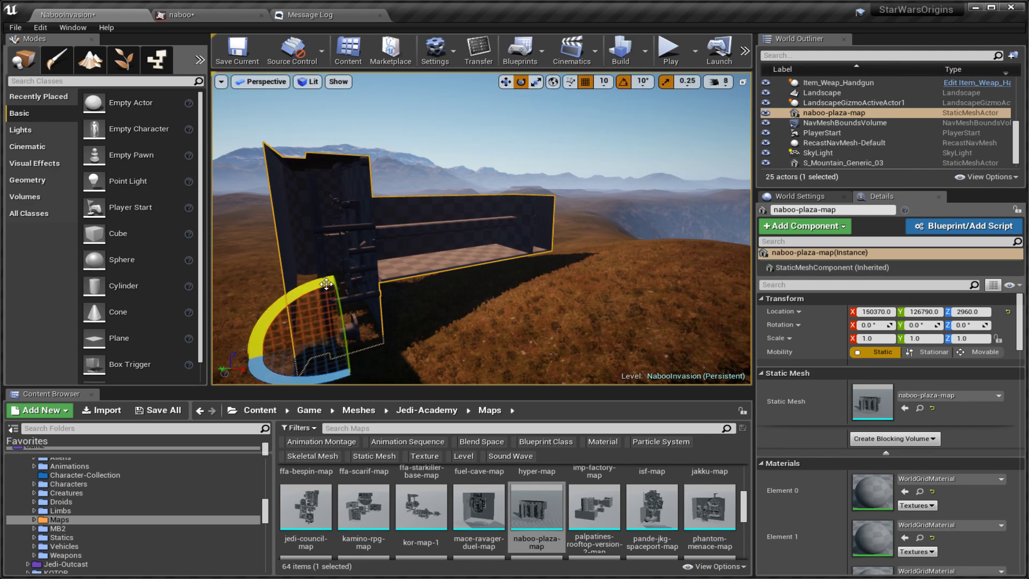
left_click_drag(334, 276, 408, 316)
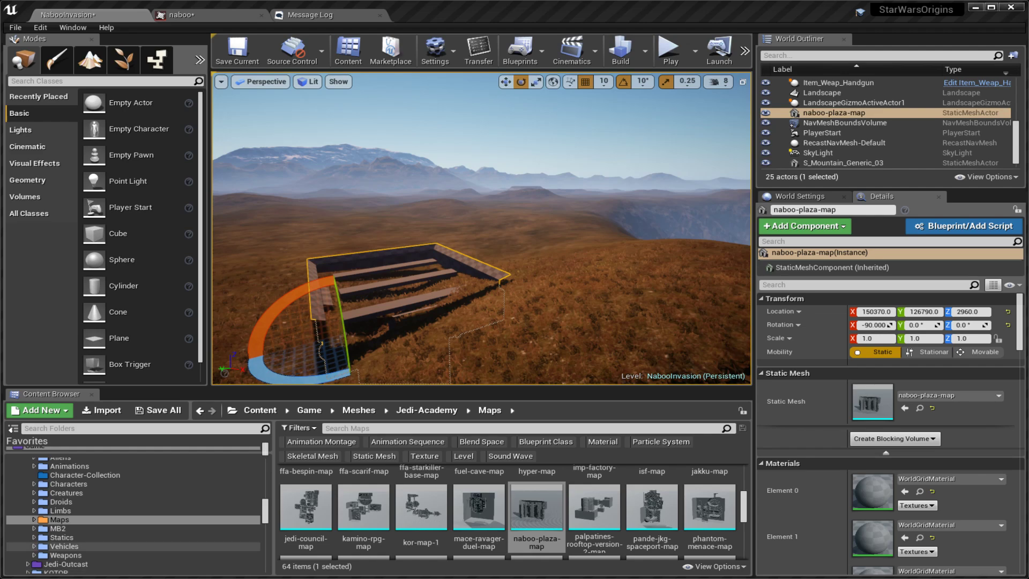
key("f")
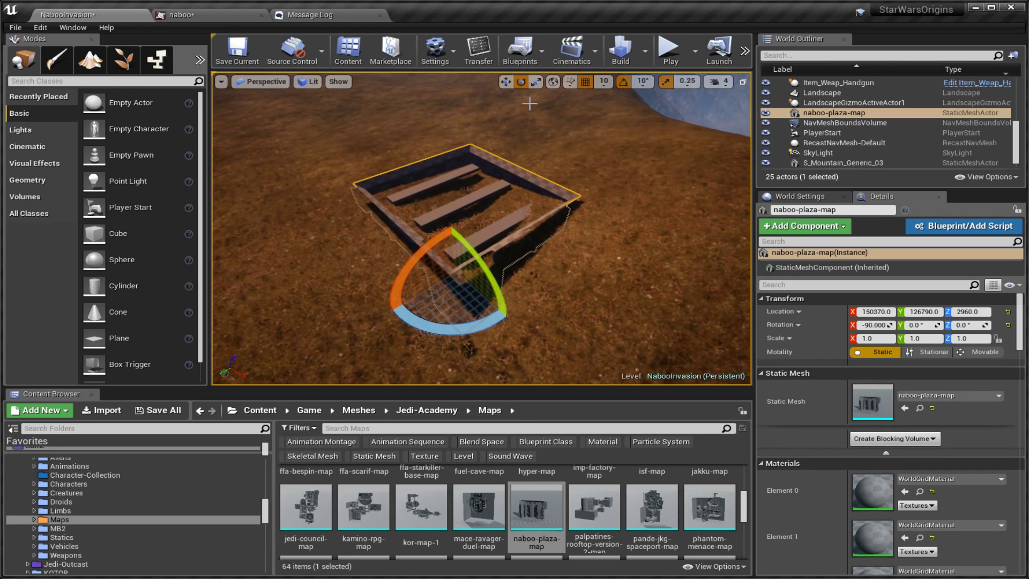
left_click(505, 81)
left_click_drag(447, 271, 410, 201)
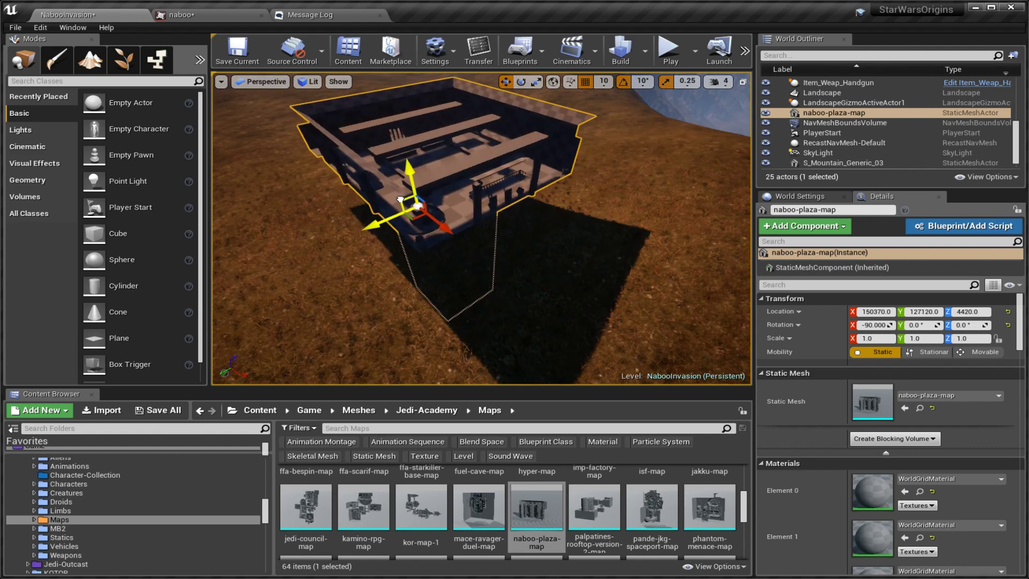
Step: Inspect the raised naboo-plaza-map mesh from several sides and delete it from the level
right_click_drag(410, 201, 629, 205)
key("w")
key("w")
key("s")
key("d")
key("w")
key("s")
key("a")
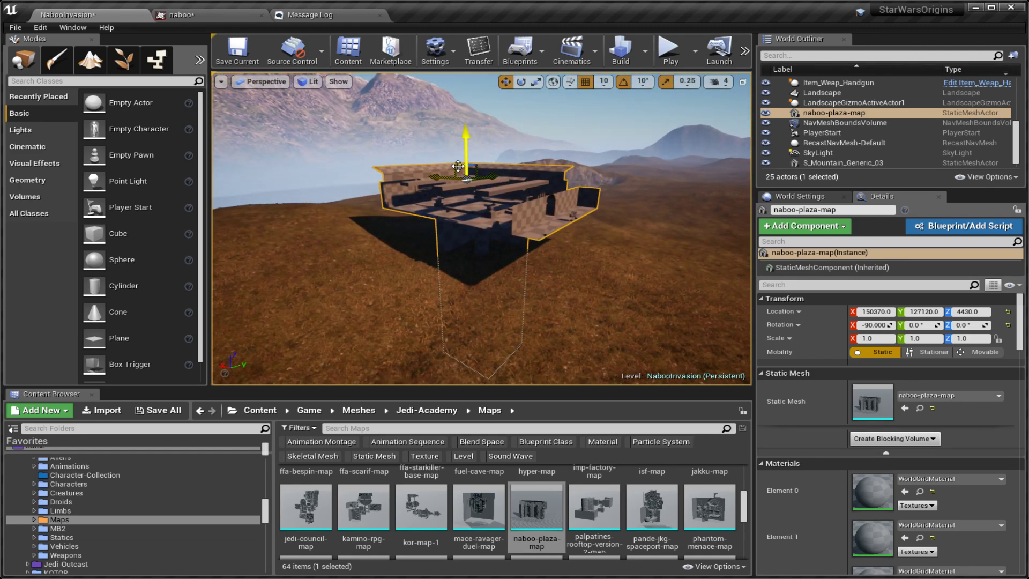
key("Delete")
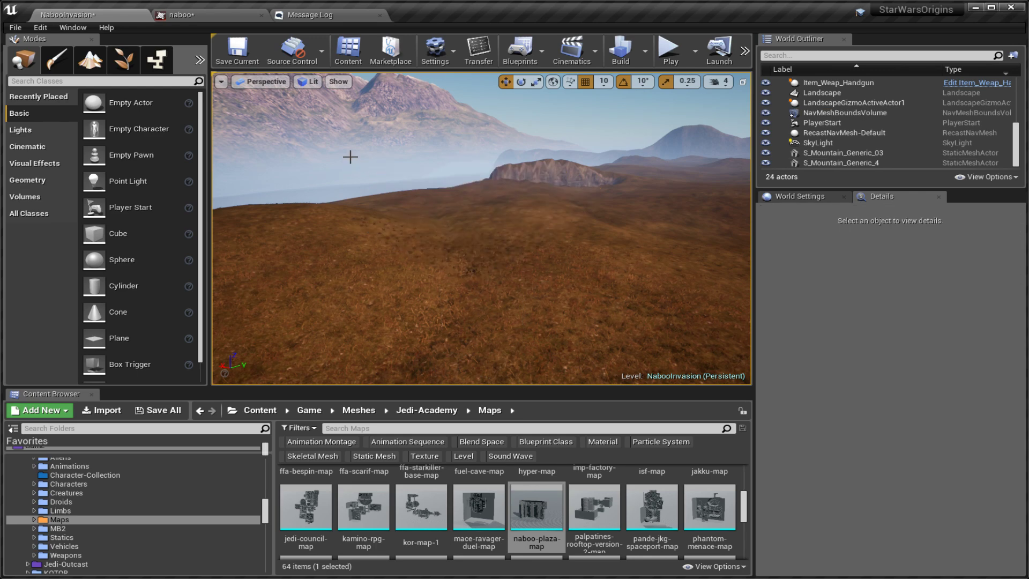
Step: Place a Cube on the grassland and scale it to 100 in X and Y and 55 in Z
left_click_drag(148, 232, 494, 284)
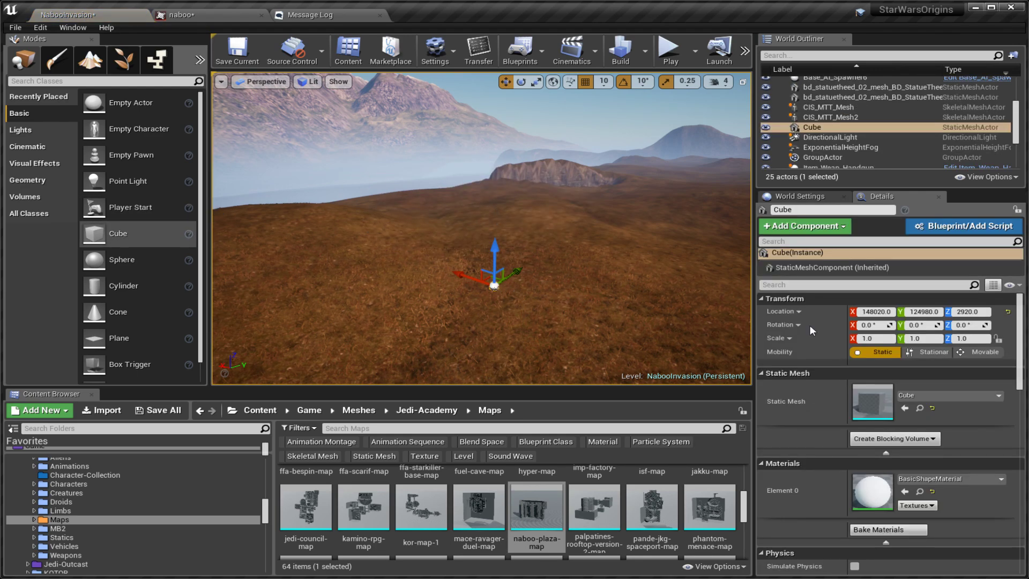
left_click(997, 338)
key("Return")
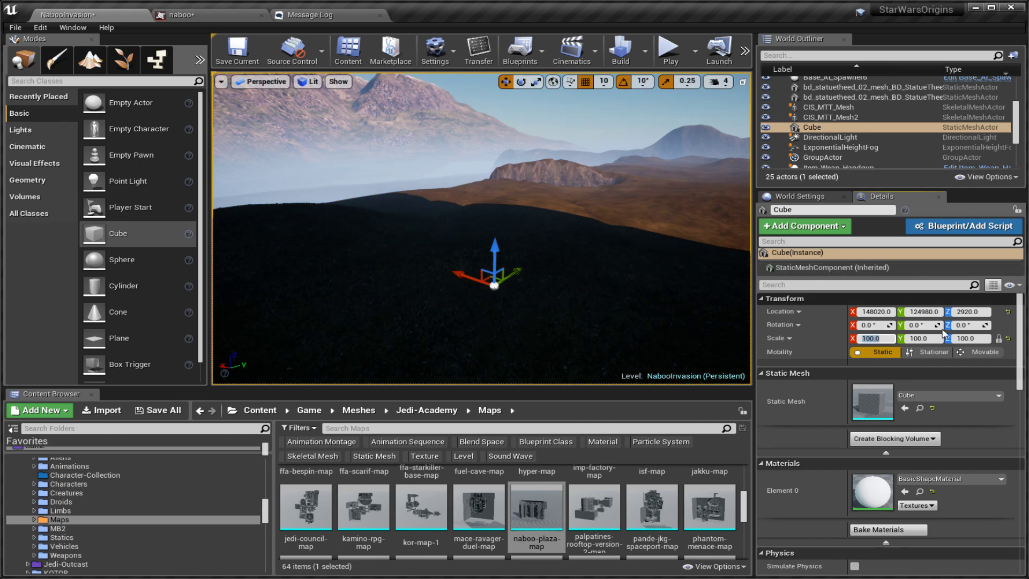
left_click(1000, 352)
left_click(973, 339)
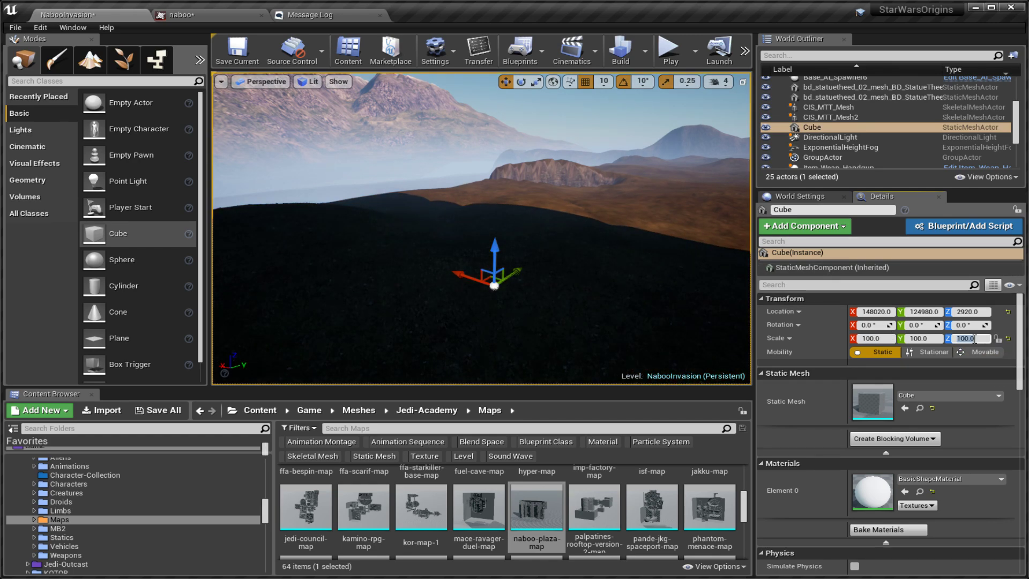
type("55.0")
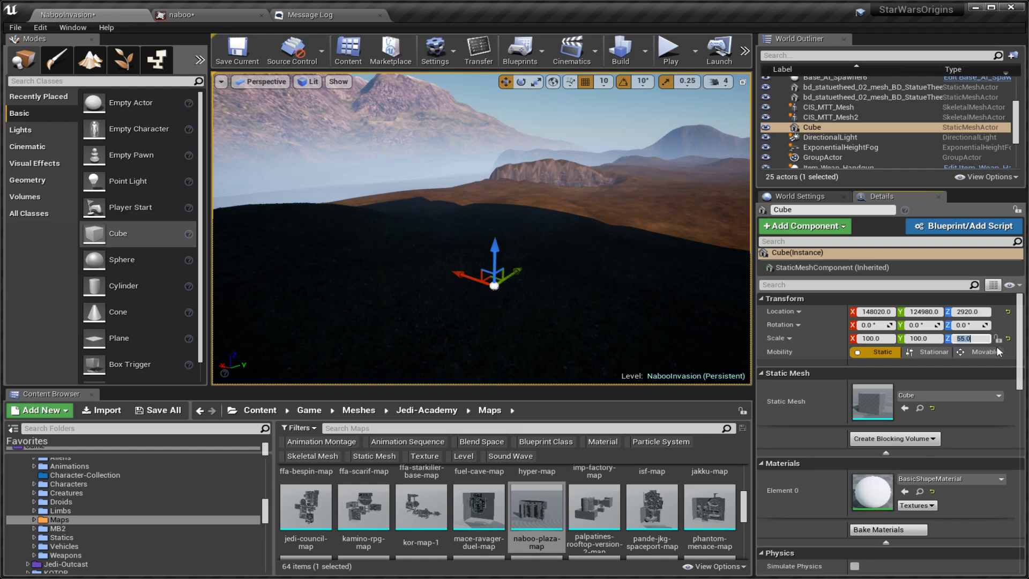
key("Return")
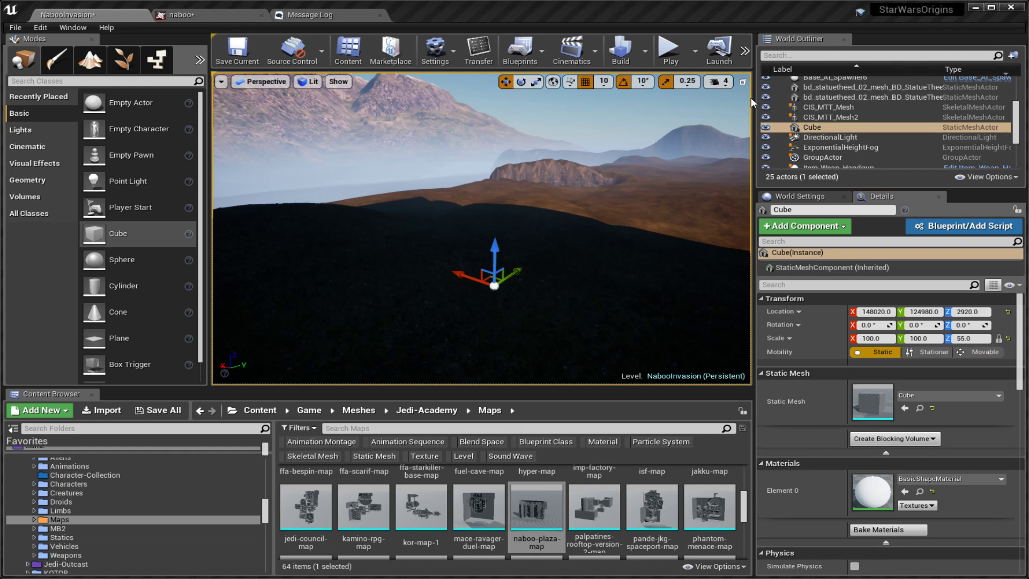
Step: Sink the cube into the terrain at about X 148250, Y 125880, Z 1160, and set the position snap to 500
double_click(812, 128)
scroll(537, 229, "up", 5)
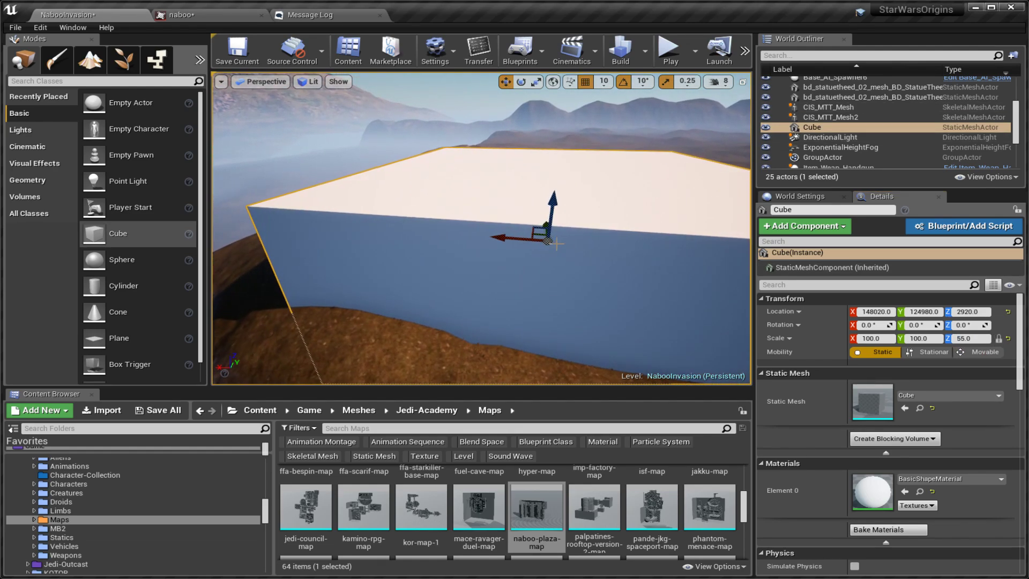
left_click_drag(537, 228, 553, 271)
right_click_drag(536, 255, 579, 268)
left_click_drag(536, 250, 500, 240)
right_click_drag(498, 246, 603, 241)
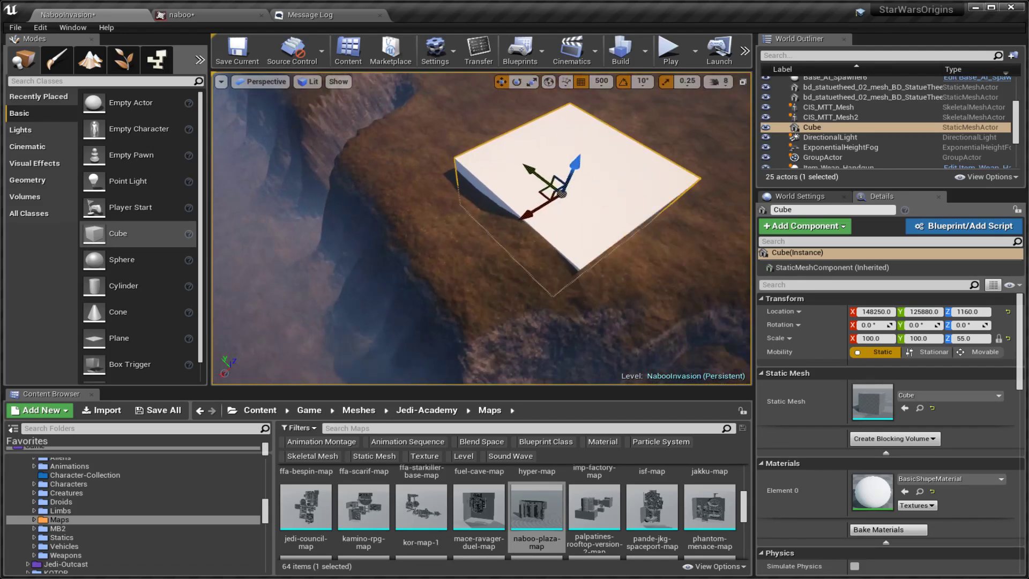
Step: Duplicate the cube and shift the copy along X so that it adjoins the original
left_click_drag(462, 183, 462, 194)
key("d")
right_click_drag(461, 193, 449, 198)
key("ctrl+w")
left_click_drag(343, 181, 456, 172)
key("Escape")
Step: Select both cubes together and inspect the long platform they form on the landscape
key("w")
right_click_drag(455, 172, 509, 120)
key("s")
right_click_drag(471, 207, 501, 216)
key("a")
left_click(502, 215)
left_click(518, 199, "ctrl")
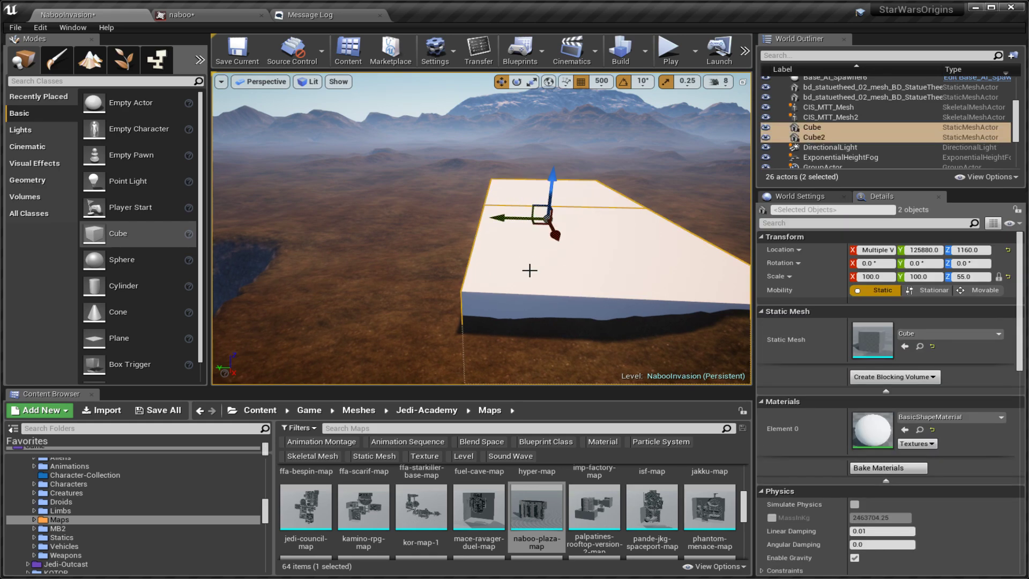
key("w")
right_click_drag(530, 270, 552, 272)
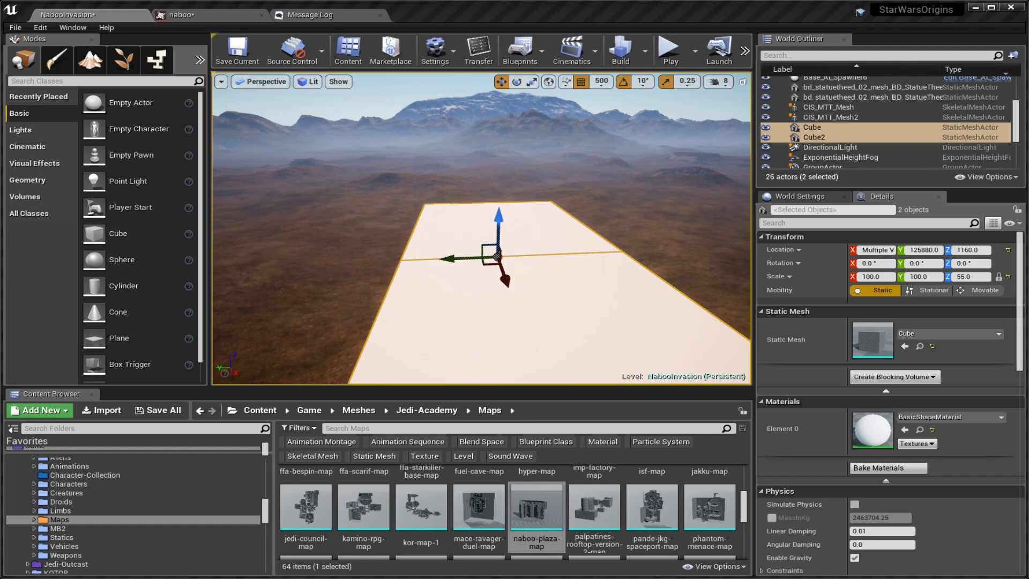
right_click_drag(493, 252, 493, 275)
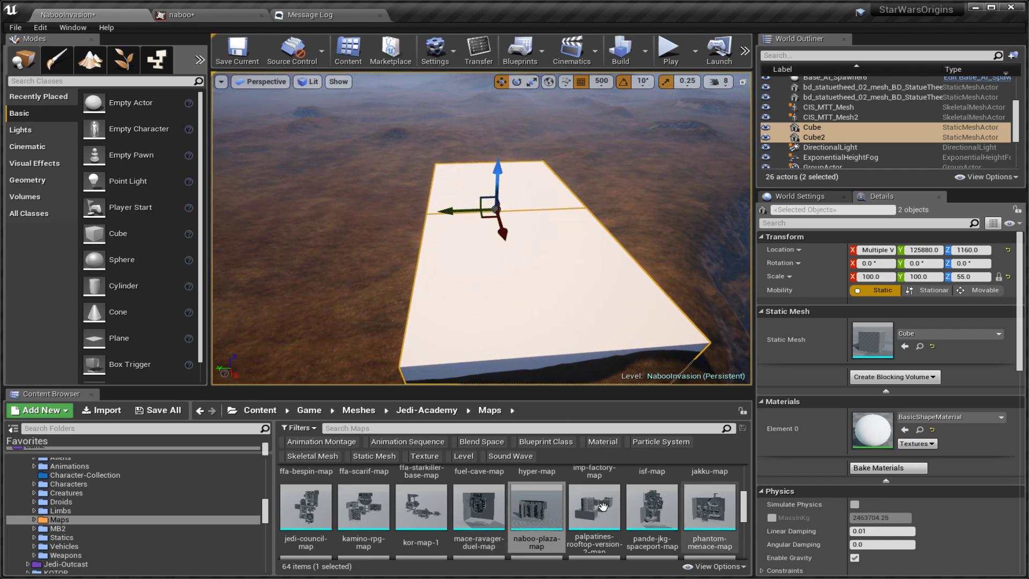
Step: Create a folder named NEW in the Game Materials folder and open it
left_click(309, 410)
left_click(524, 501)
double_click(524, 501)
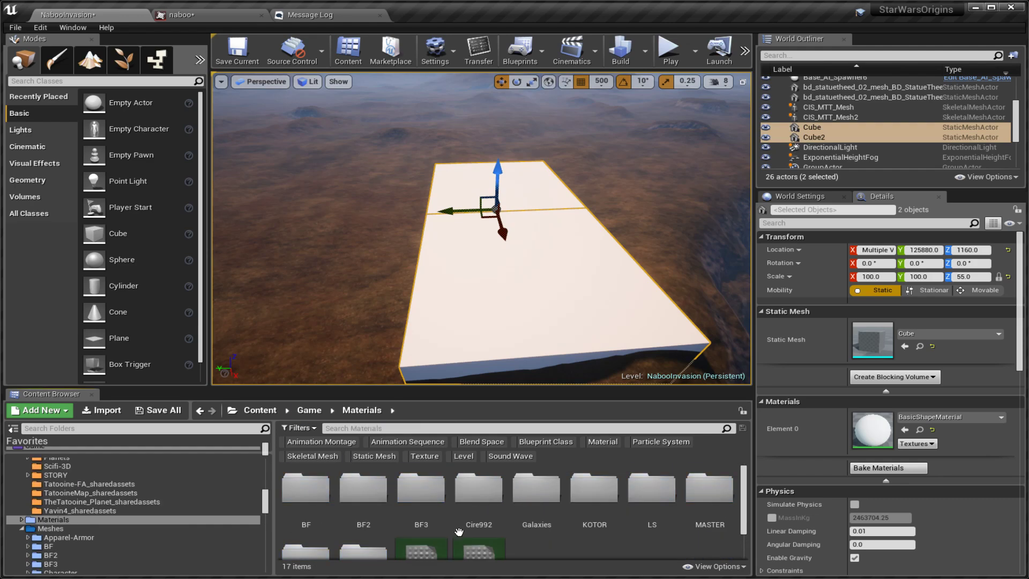
key("ctrl+shift+n")
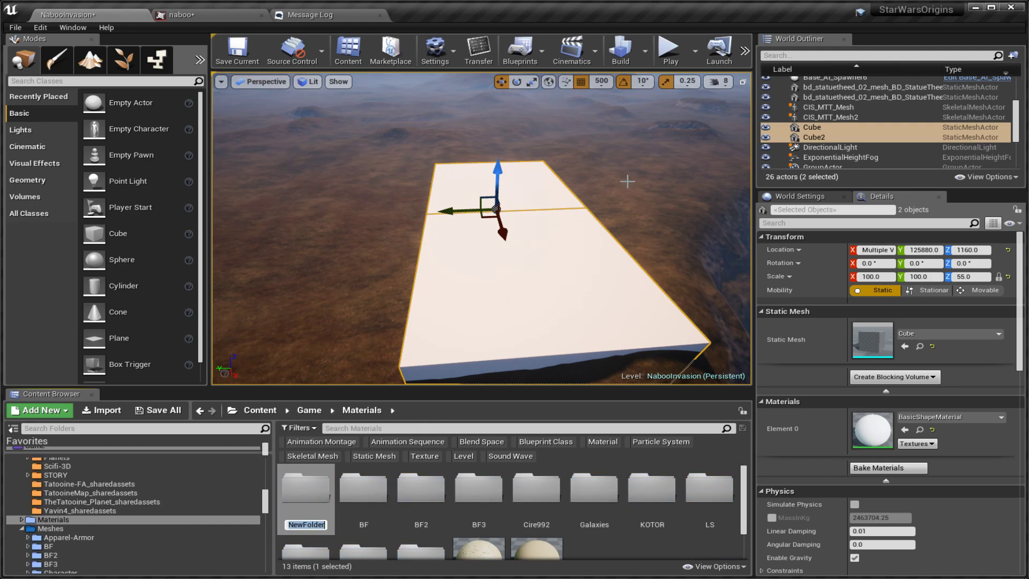
type("NEW")
key("Return")
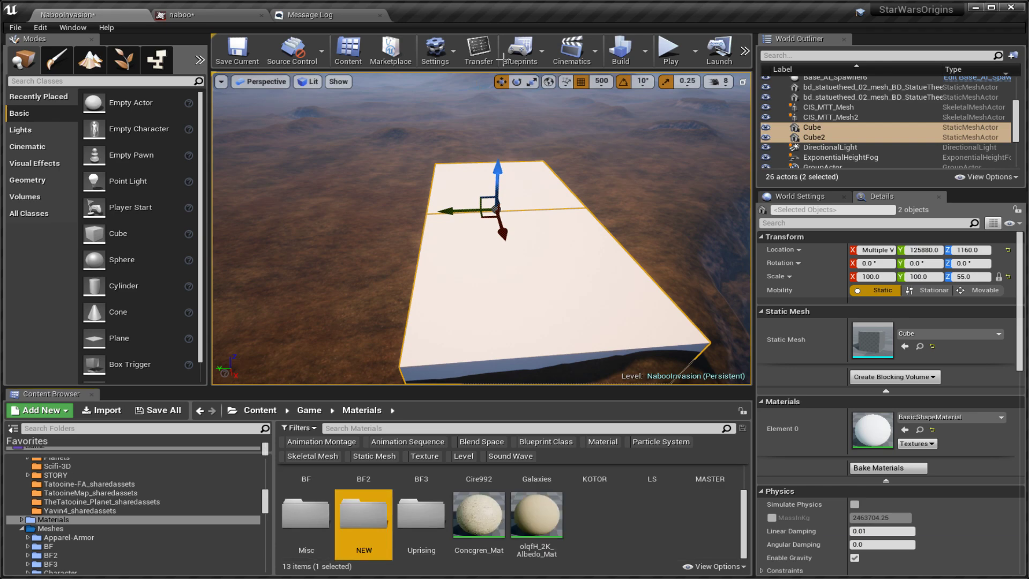
double_click(363, 533)
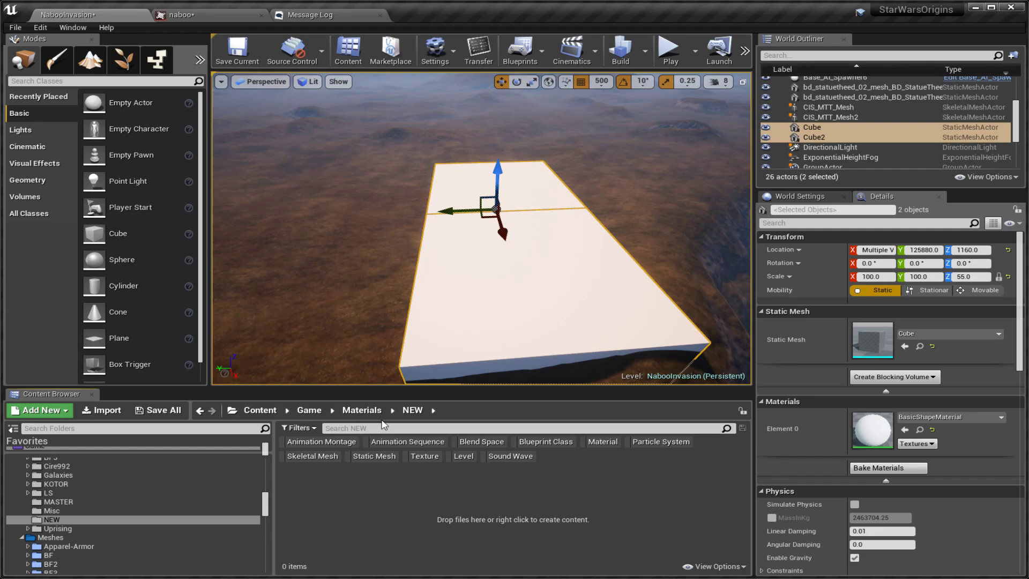
Step: Browse the Game Materials folder and its BF2 subfolder for existing materials that suit the platform
left_click(362, 410)
scroll(544, 497, "down", 2)
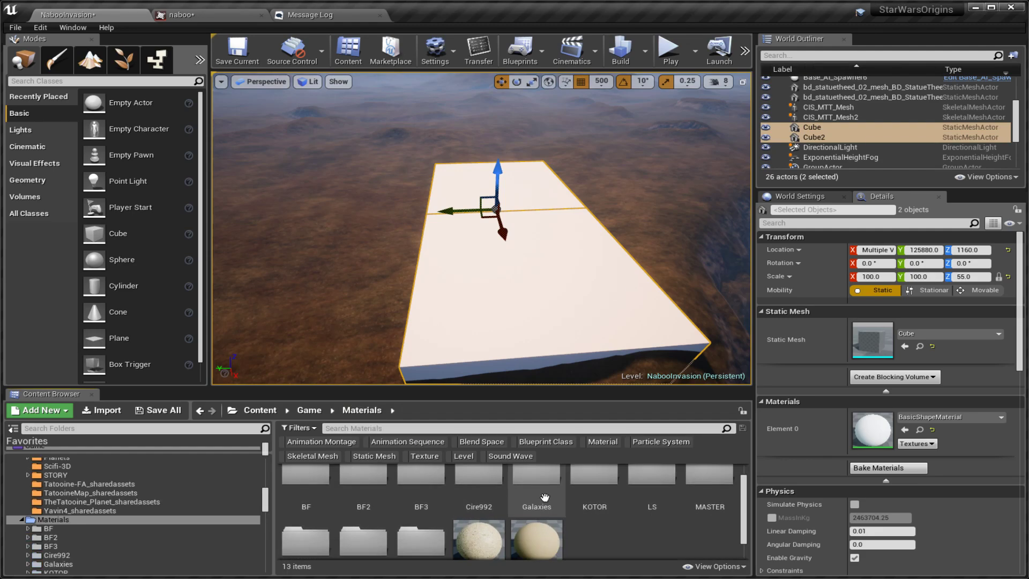
scroll(543, 498, "down", 1)
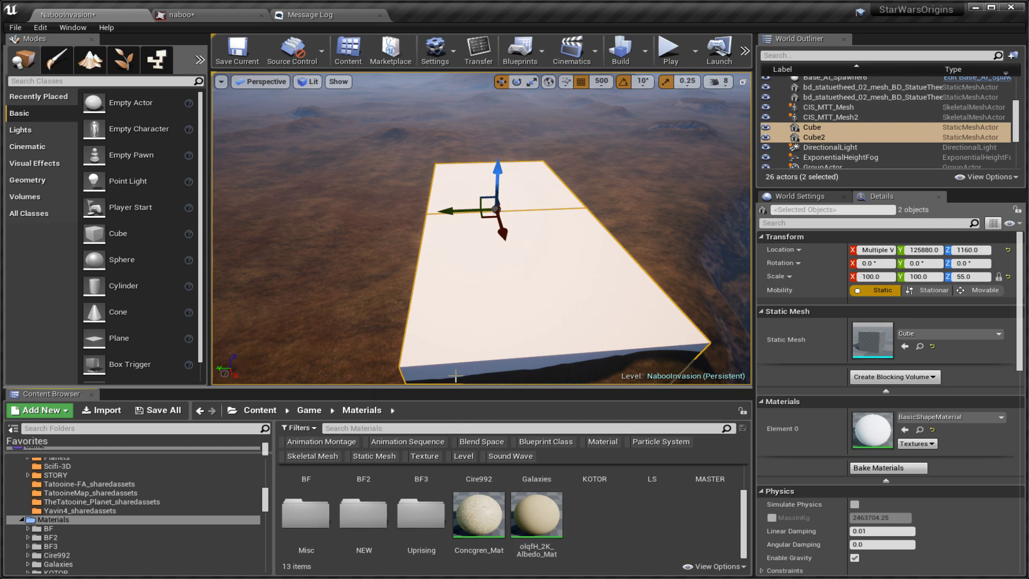
double_click(695, 480)
left_click(362, 410)
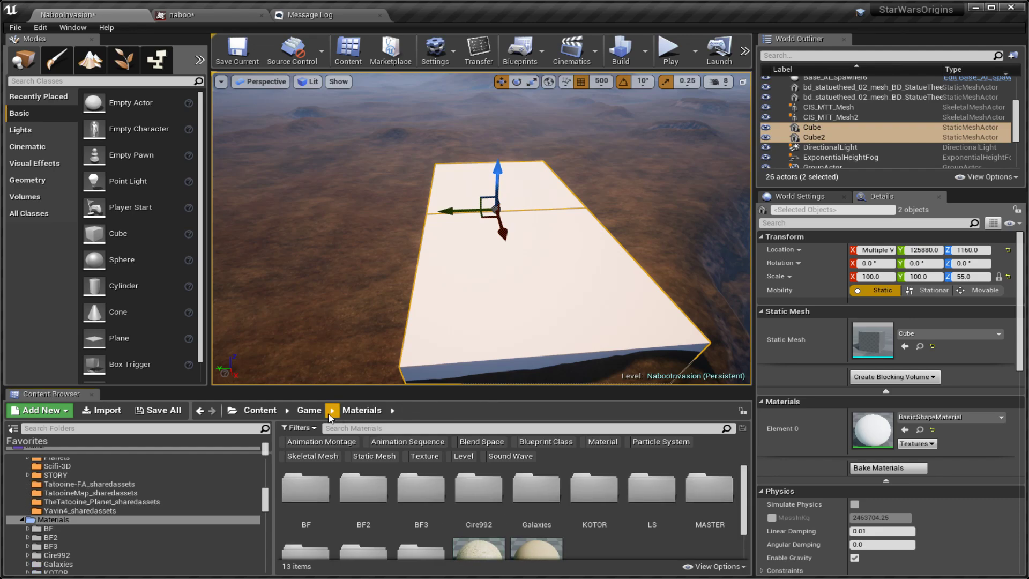
left_click(310, 410)
scroll(483, 498, "down", 1)
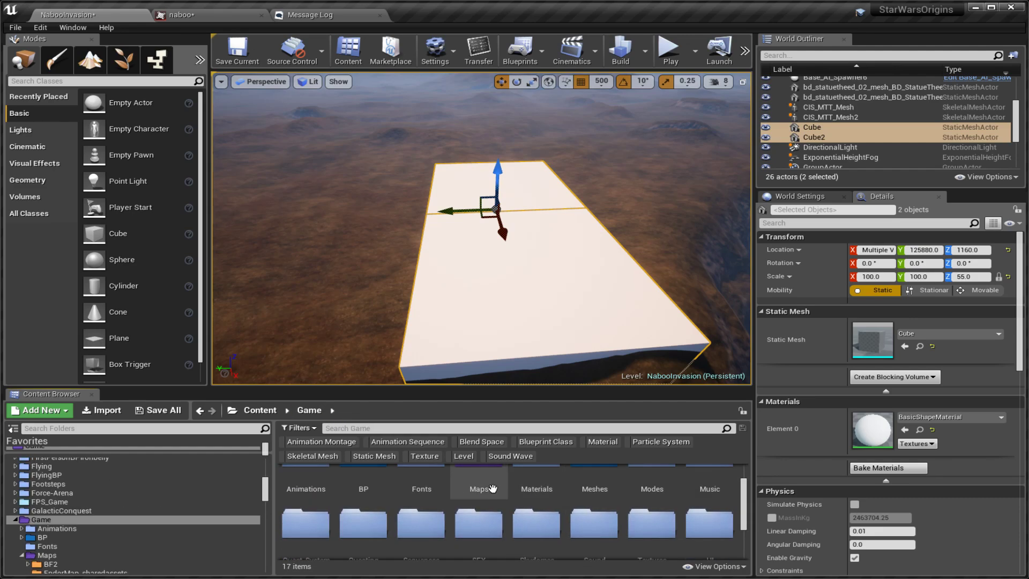
double_click(535, 488)
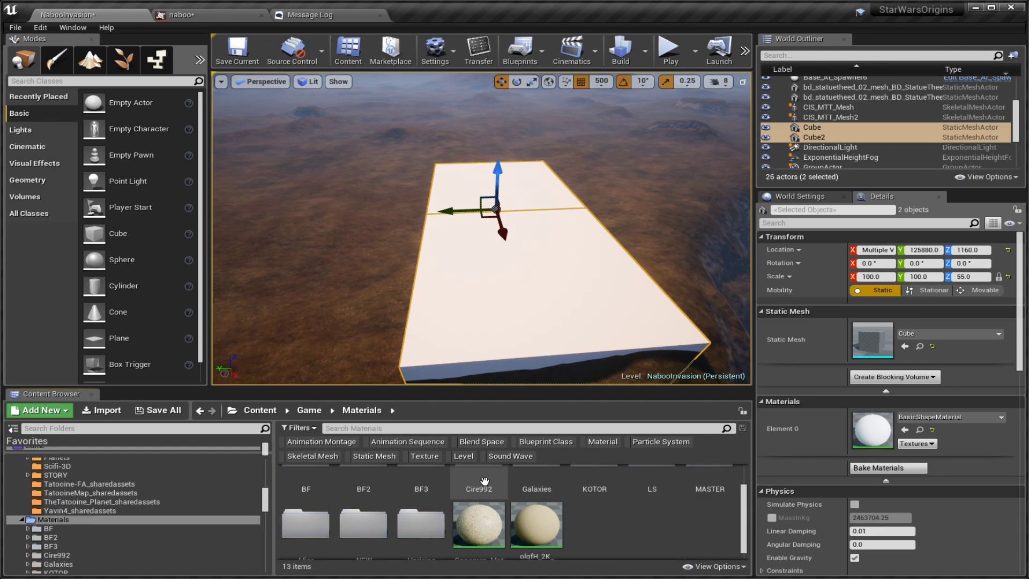
double_click(366, 491)
left_click(316, 501)
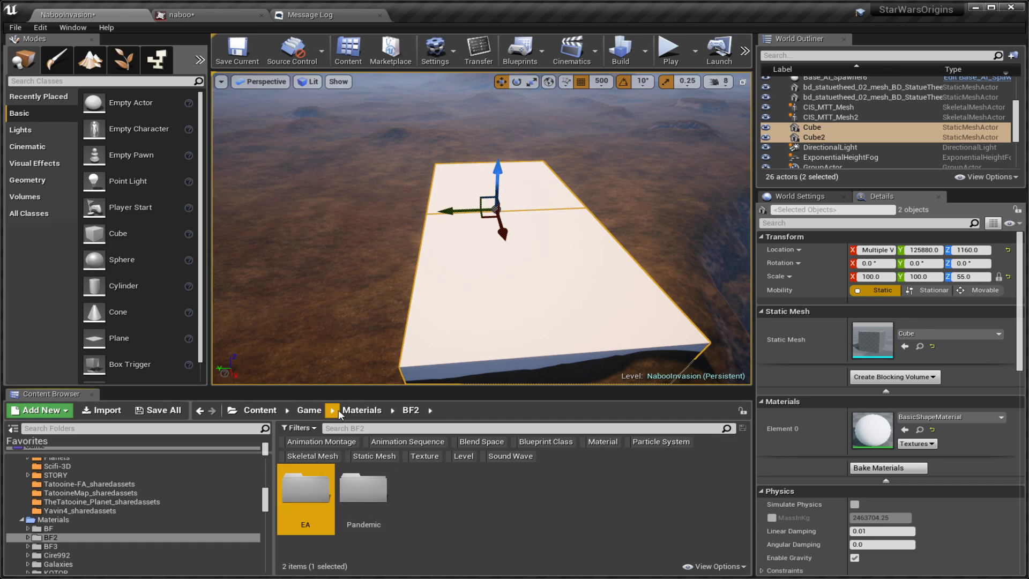
Step: Search the Game folder for "naboo" and limit the listing to textures
left_click(309, 410)
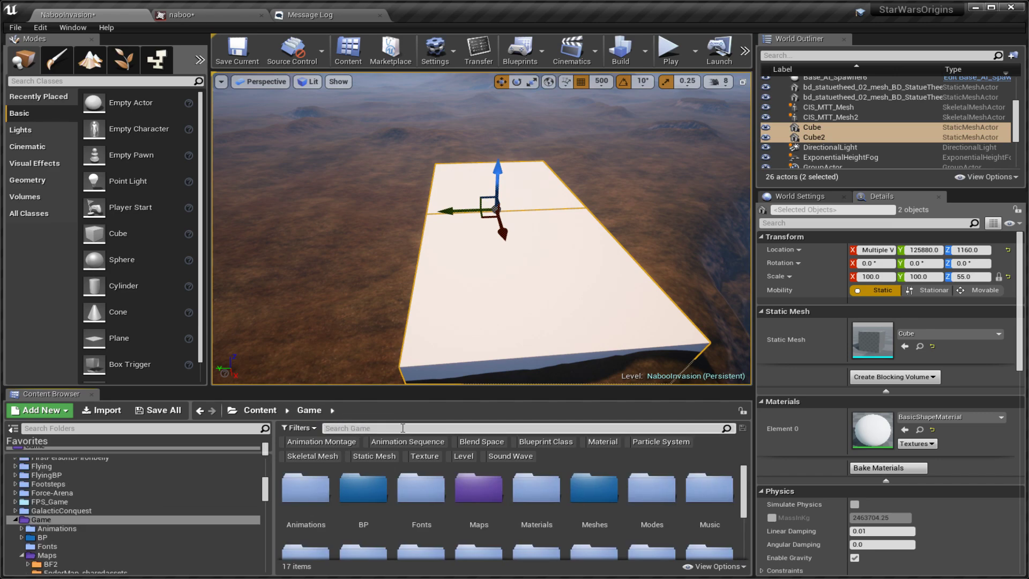
type("naboo")
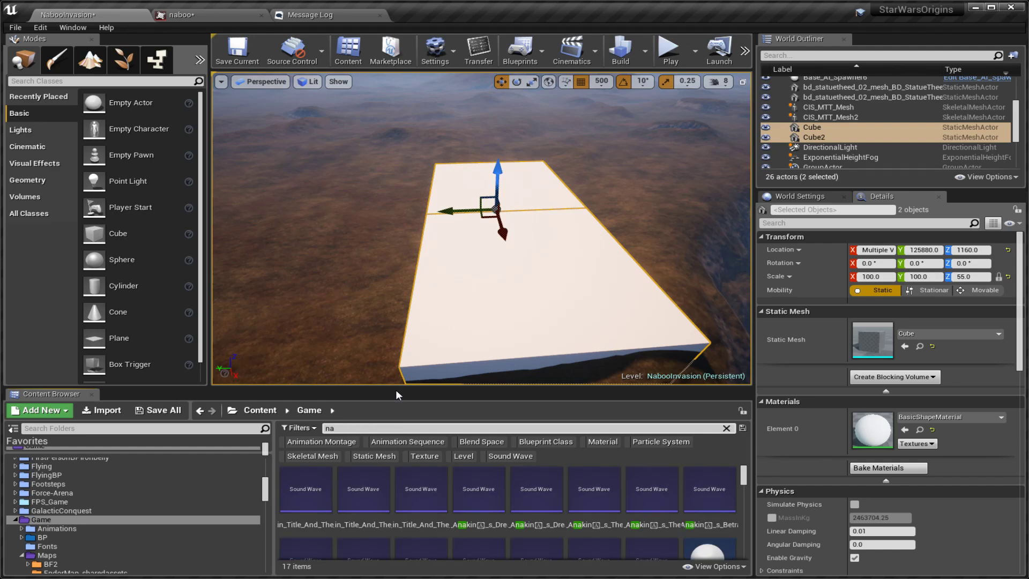
left_click(425, 455)
scroll(375, 509, "down", 1)
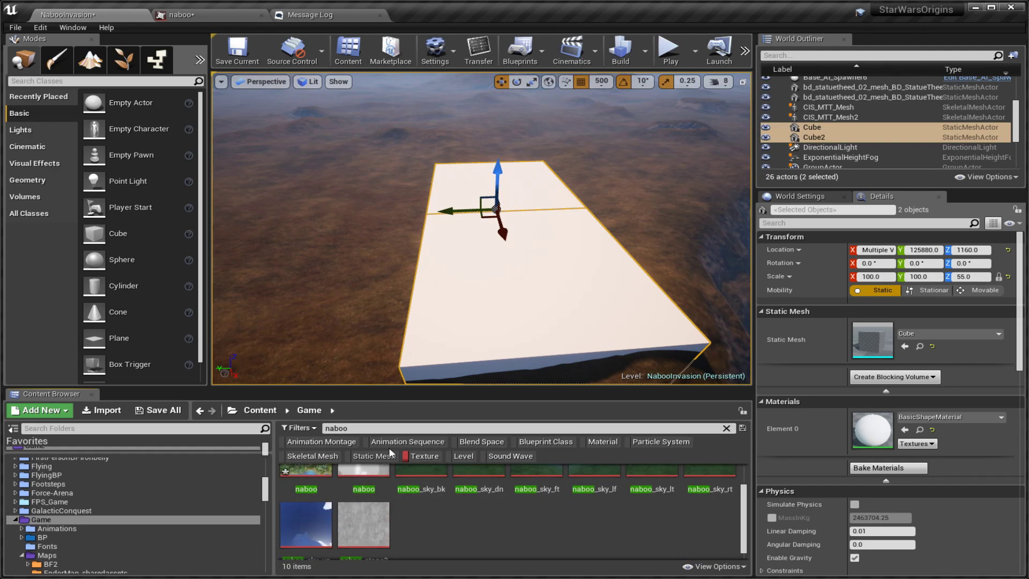
Step: Widen the naboo texture search to the whole Content folder and look over the matching textures
left_click(268, 410)
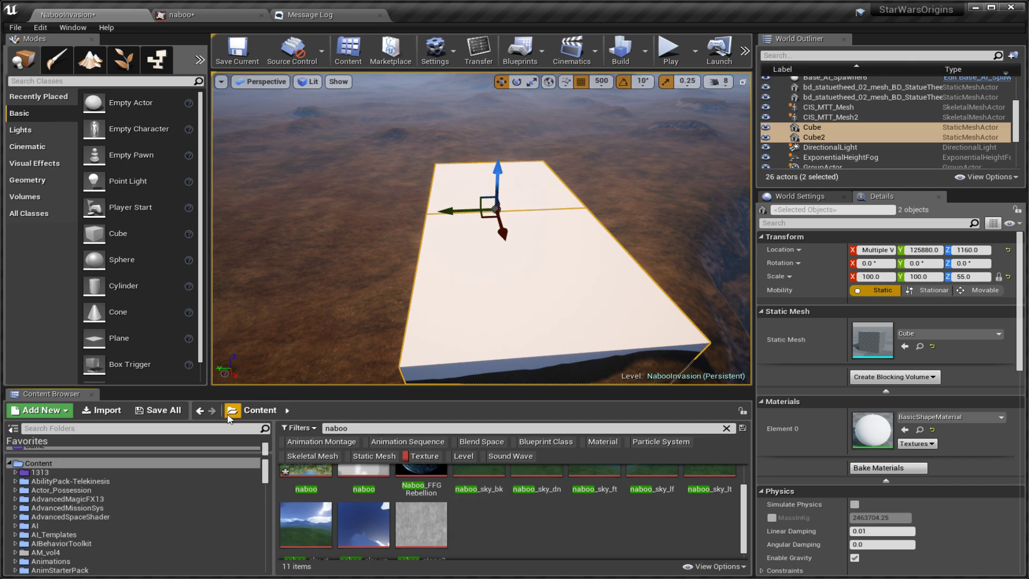
scroll(479, 500, "up", 1)
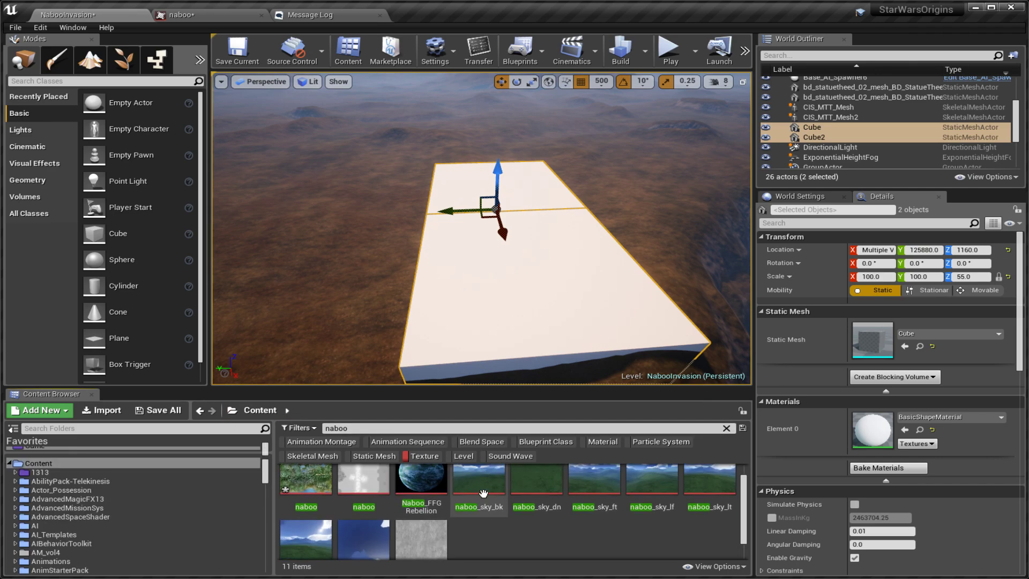
scroll(545, 490, "down", 1)
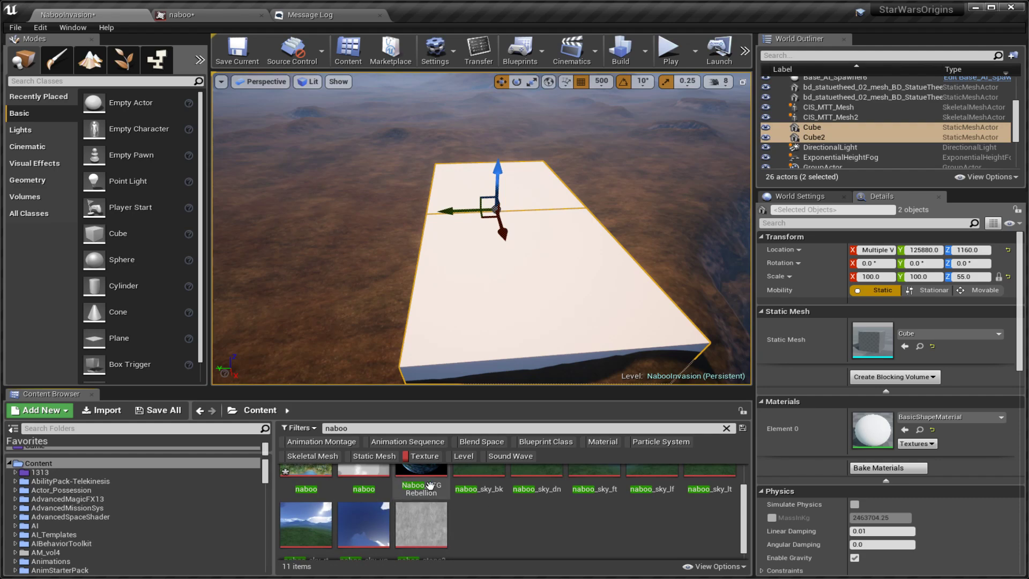
scroll(509, 503, "up", 1)
Step: Clear the naboo search and the Texture filter, and look through the top-level folders in Content
left_click(383, 429)
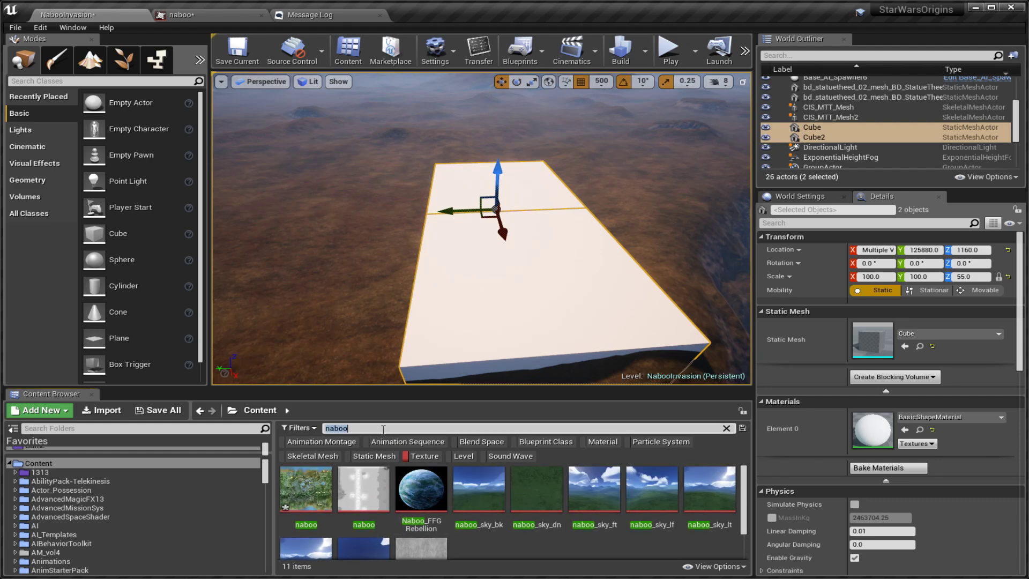
left_click(726, 429)
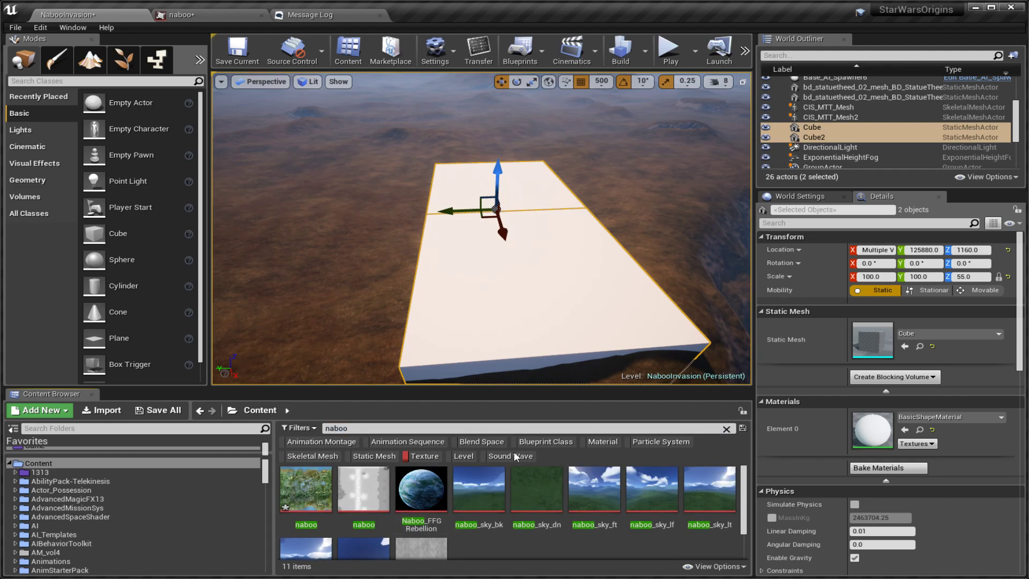
left_click(418, 456)
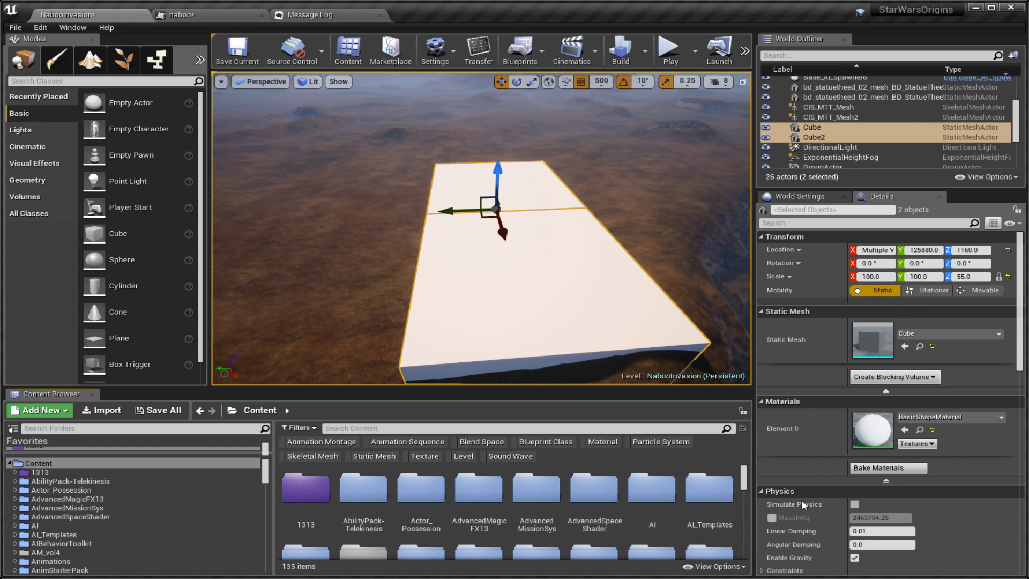
scroll(544, 494, "down", 5)
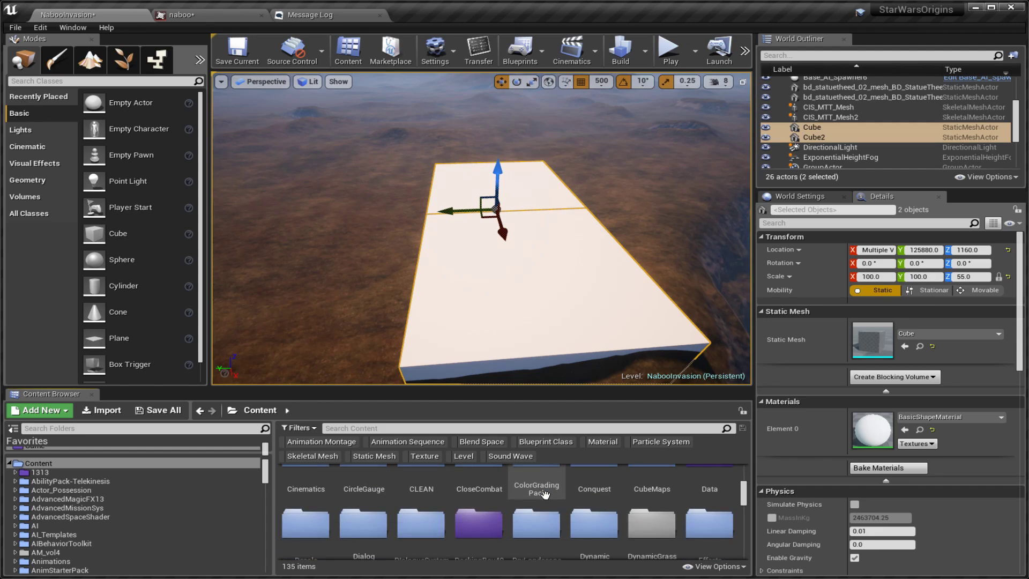
scroll(640, 492, "down", 3)
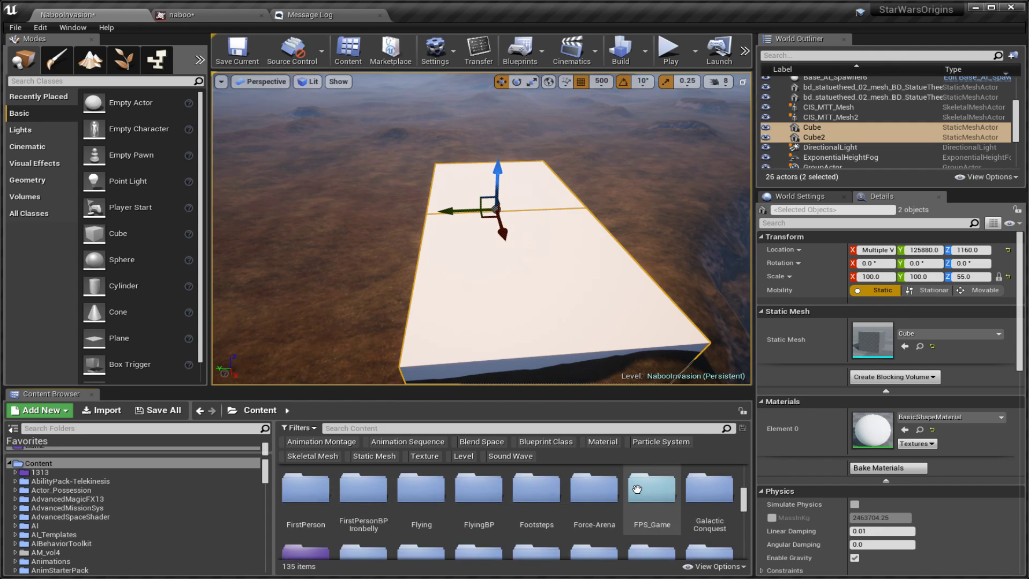
scroll(637, 489, "down", 1)
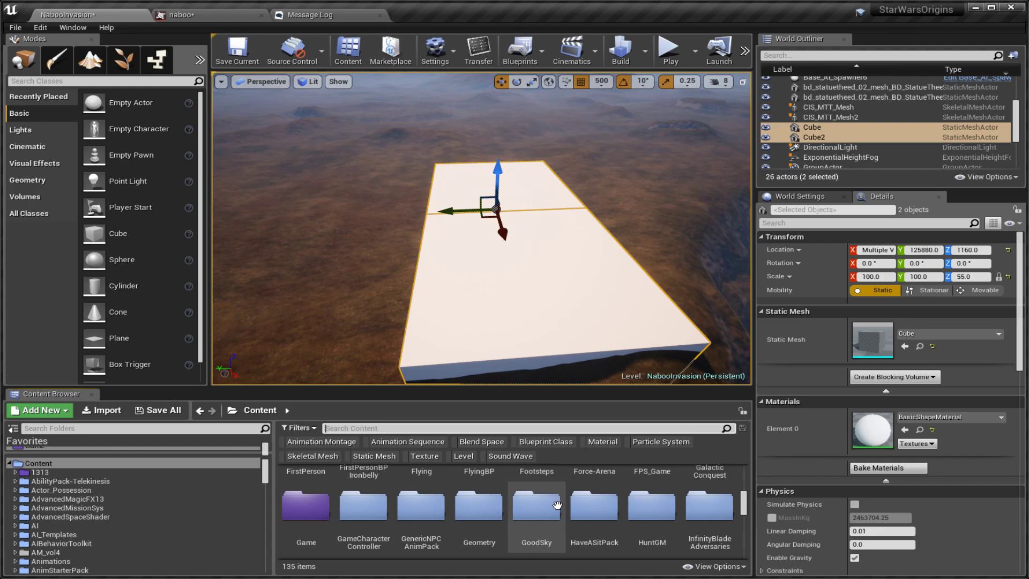
scroll(560, 505, "down", 5)
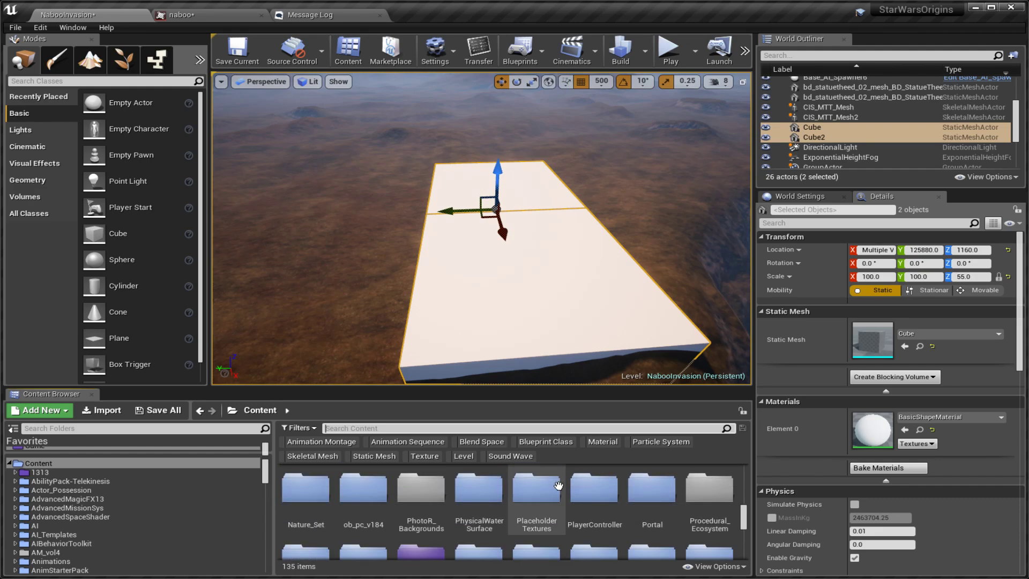
scroll(583, 481, "down", 8)
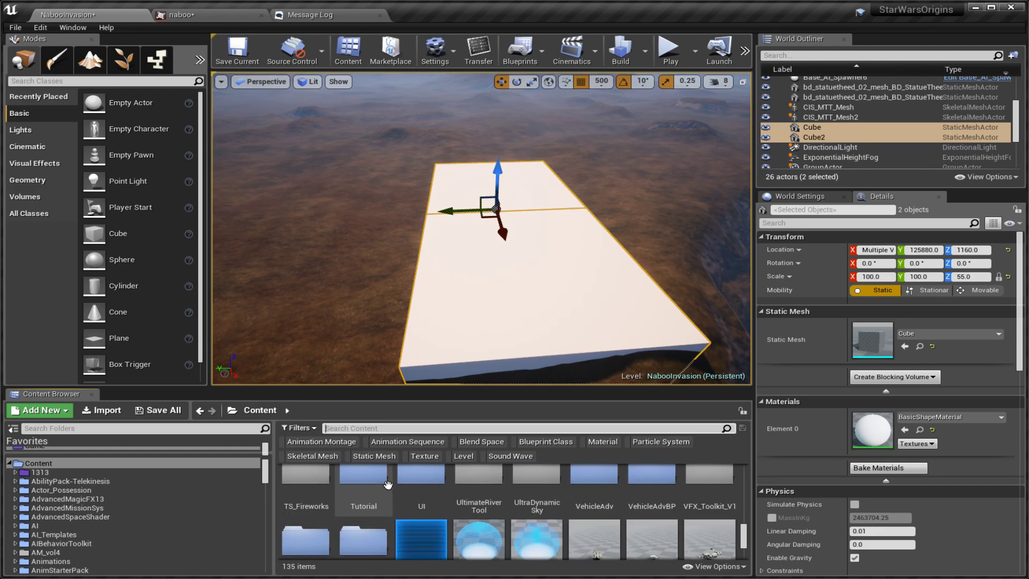
scroll(434, 492, "up", 3)
scroll(440, 492, "down", 2)
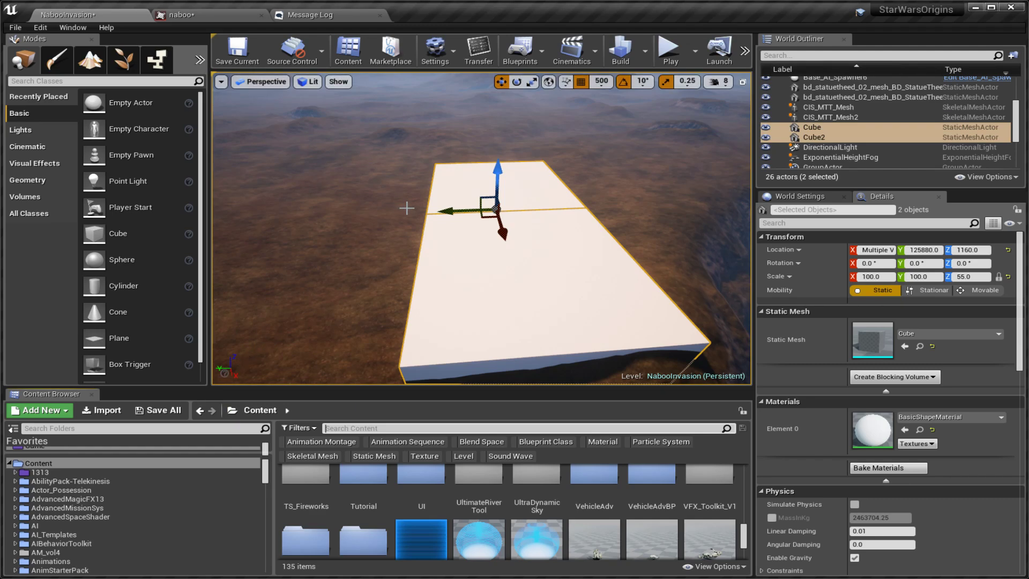
Step: Reselect both platform cubes and view them from farther back over the terrain
left_click(474, 188)
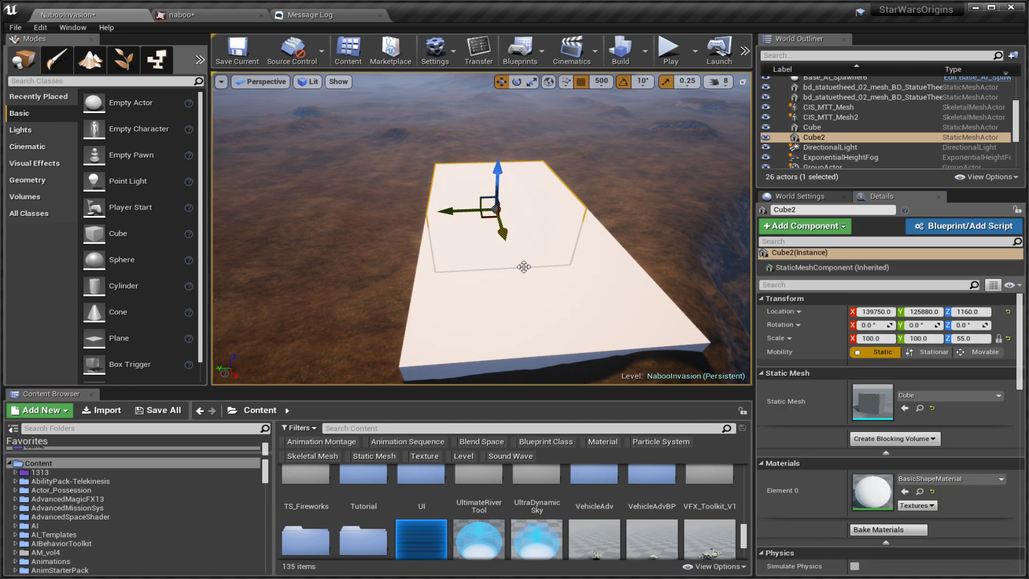
left_click(528, 257, "ctrl")
mouse_move(528, 255)
right_mouse_down()
mouse_move(528, 274)
mouse_move(527, 255)
right_mouse_up()
key("s")
key("w")
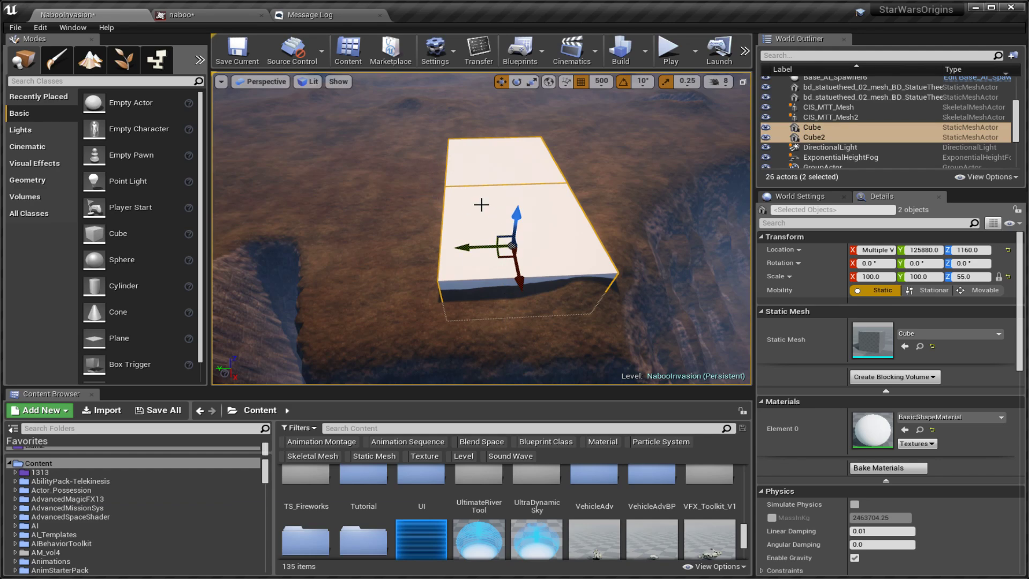
Step: Try filtering the whole Content folder to textures only
scroll(375, 504, "up", 2)
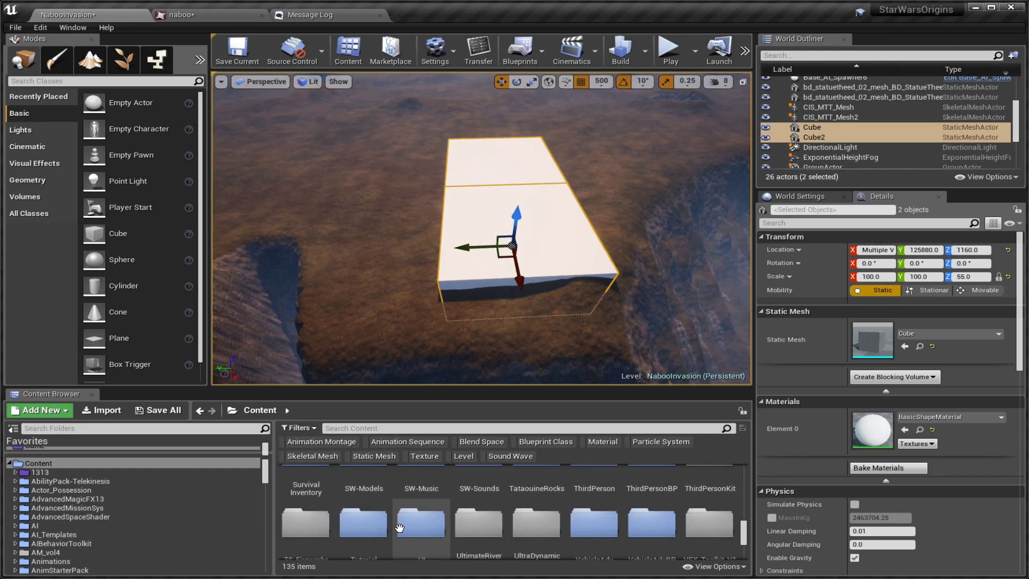
scroll(428, 514, "up", 3)
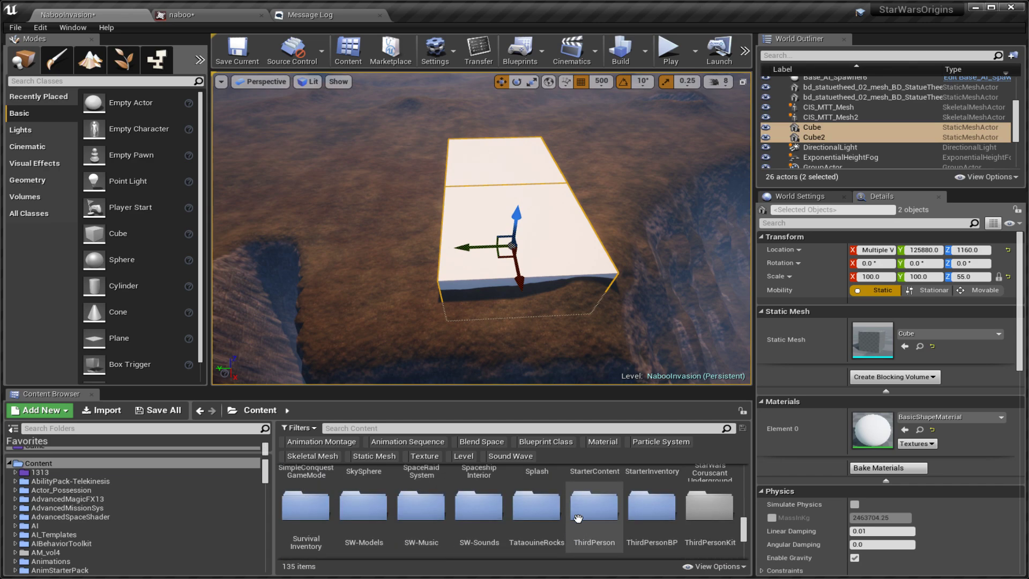
left_click(420, 456)
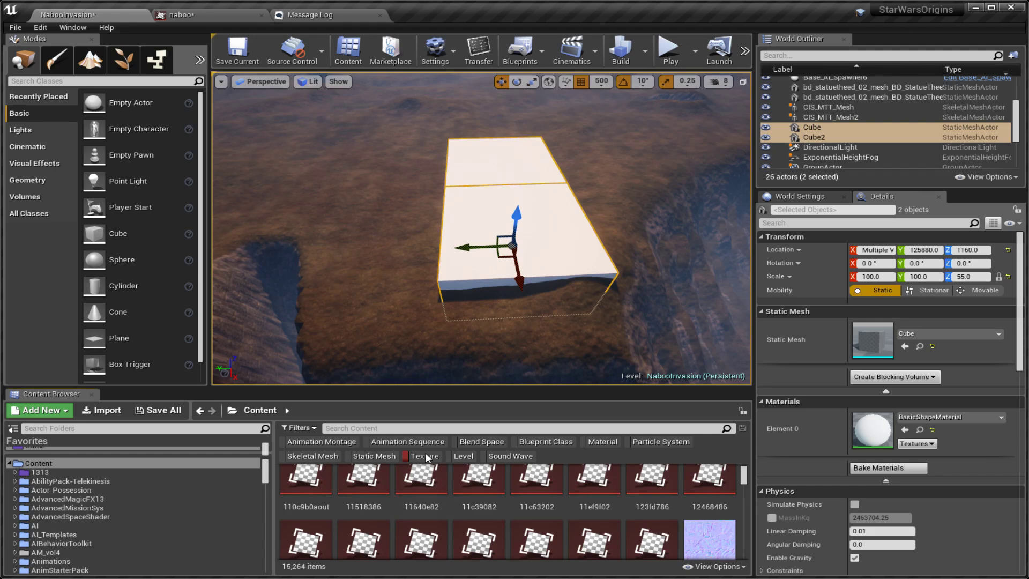
left_click(425, 455)
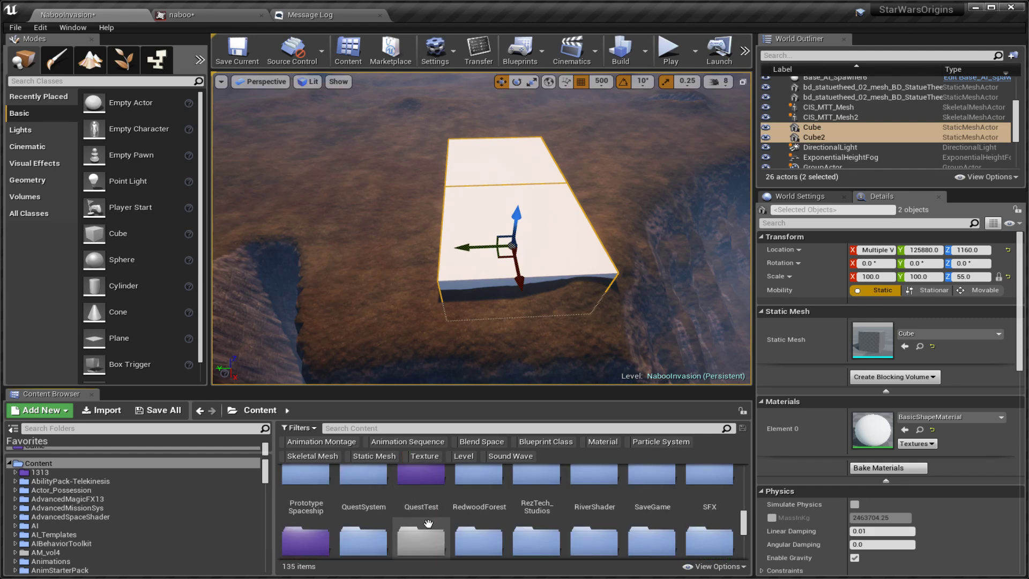
Step: Find the Game folder among the Content folders and open its Textures subfolder
scroll(521, 520, "down", 5)
scroll(462, 514, "up", 5)
scroll(463, 520, "up", 8)
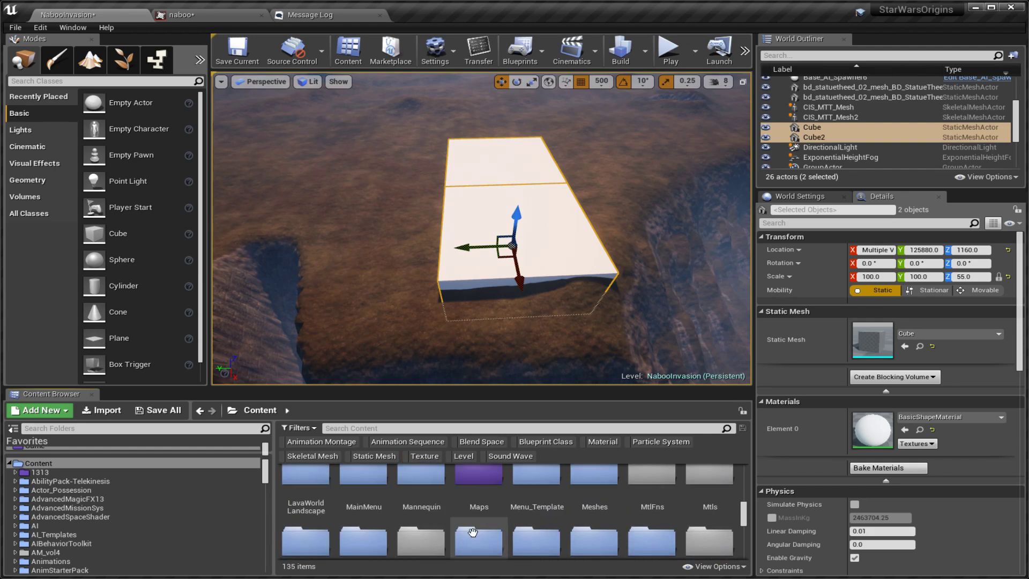
scroll(423, 525, "down", 1)
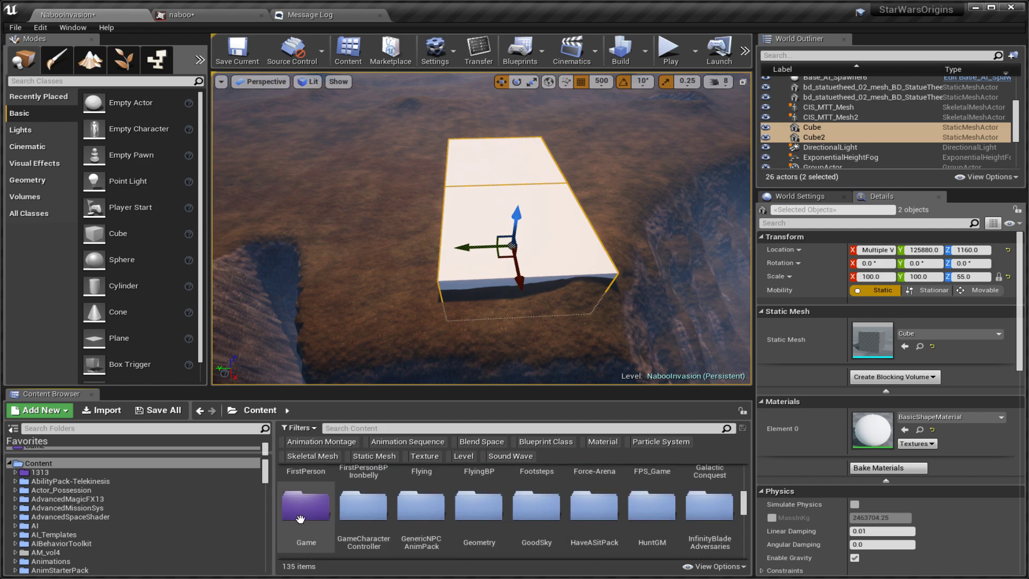
double_click(306, 509)
double_click(637, 484)
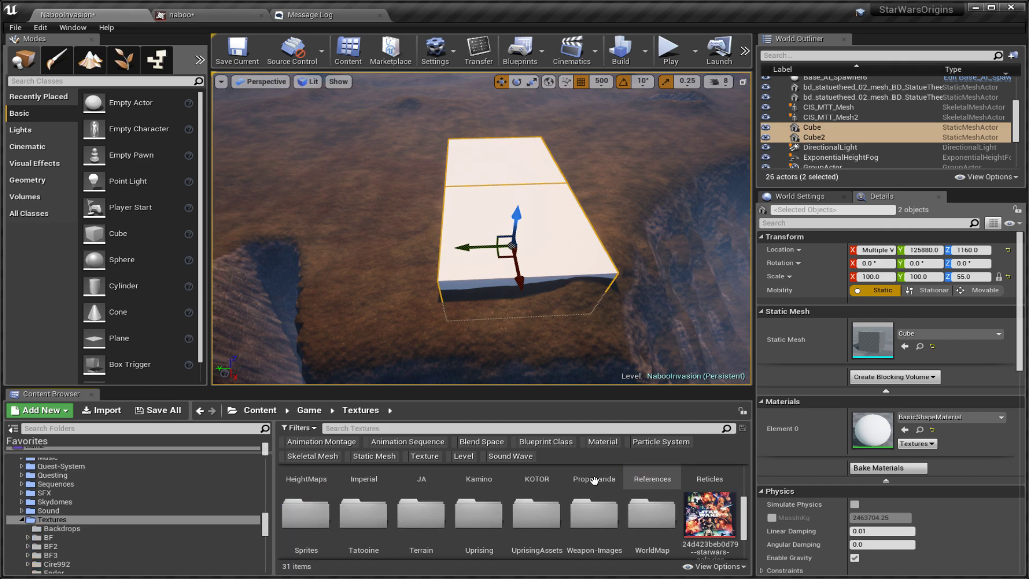
Step: Open the Naboo folder inside the JA texture folder and look through its textures
scroll(456, 512, "down", 5)
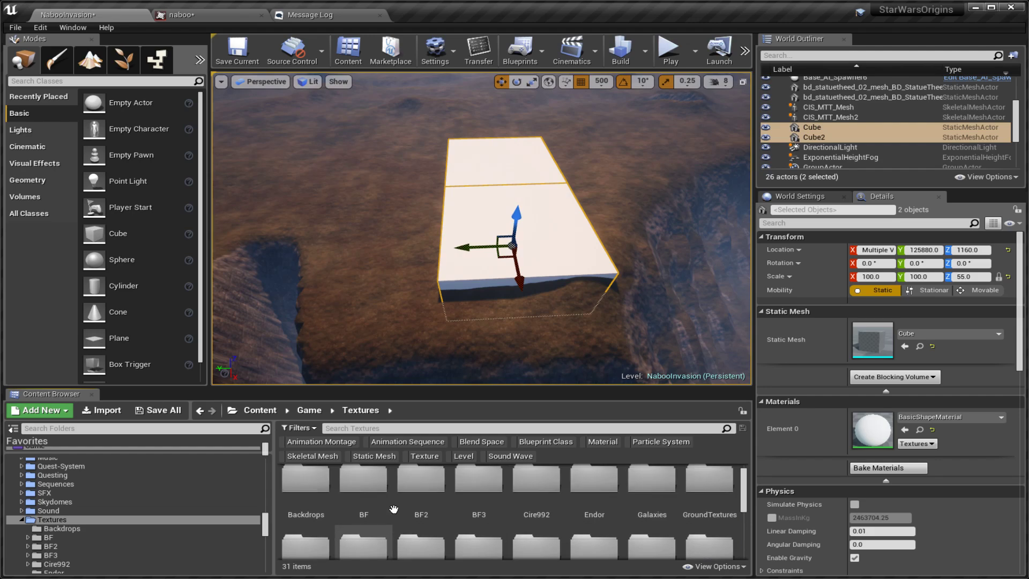
scroll(607, 522, "up", 5)
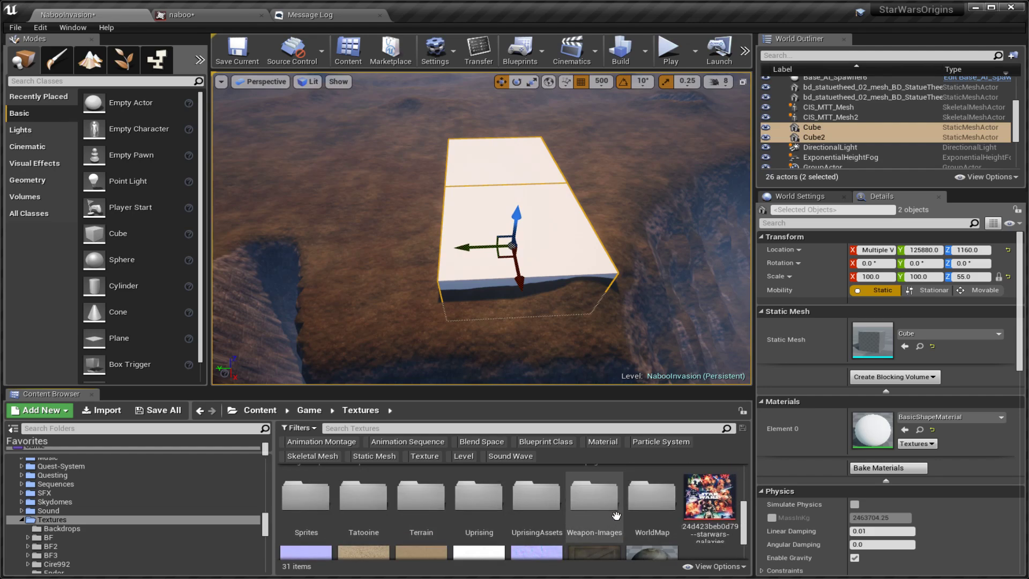
scroll(586, 519, "down", 1)
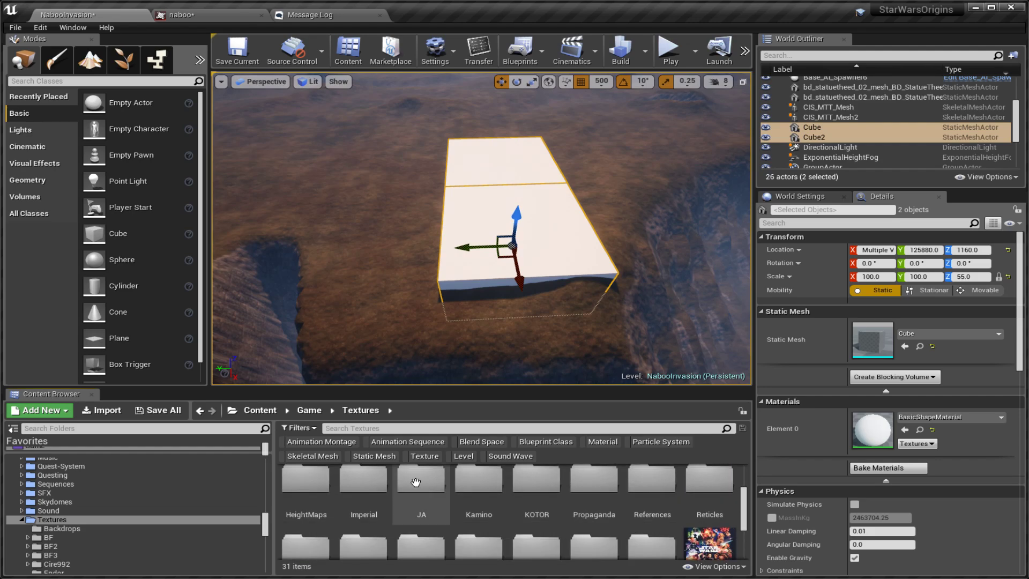
double_click(421, 493)
double_click(421, 485)
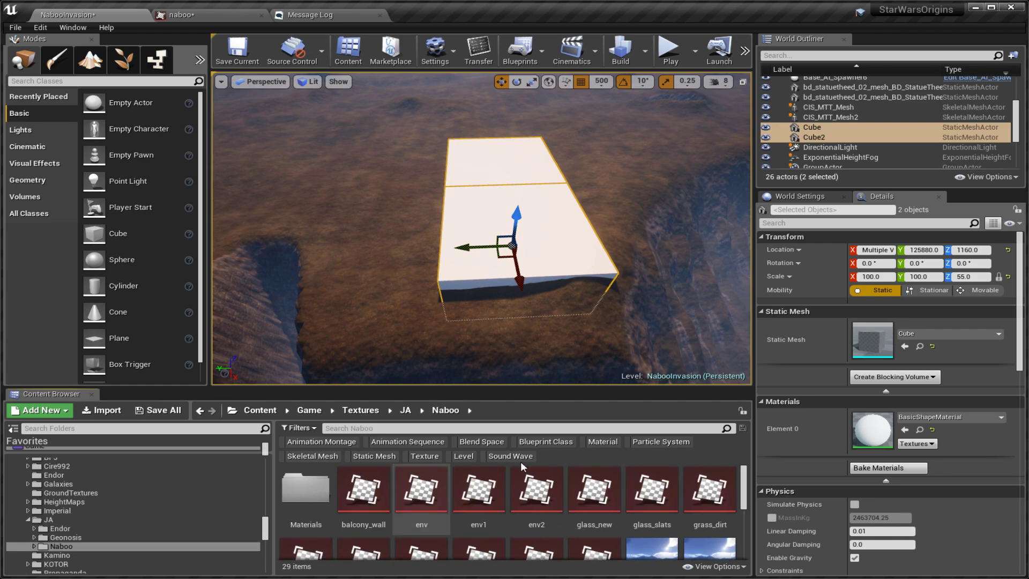
scroll(396, 485, "down", 2)
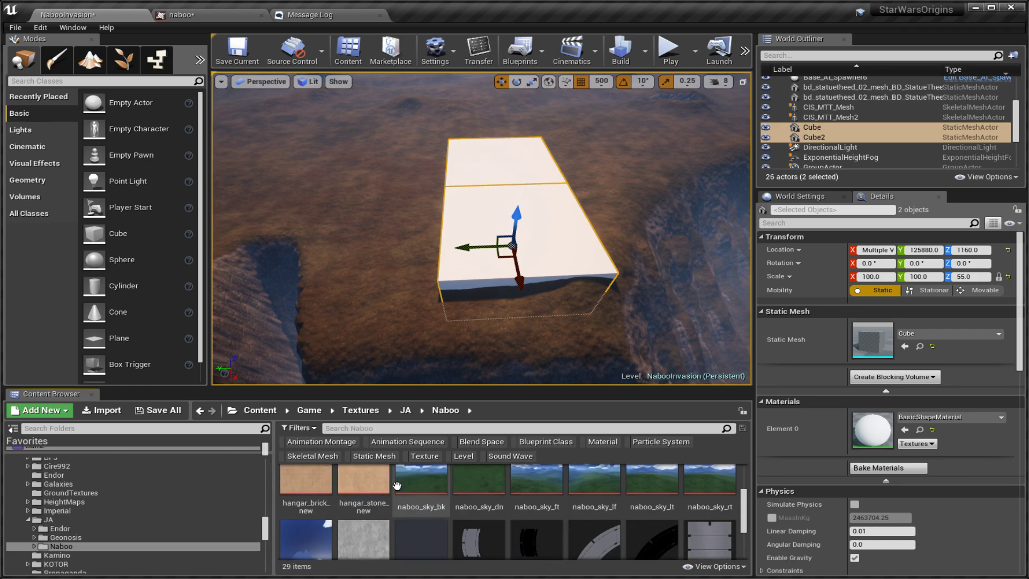
Step: Look through the Naboo textures and the Materials subfolder for a surface suited to the platform
scroll(397, 485, "down", 2)
scroll(404, 501, "up", 3)
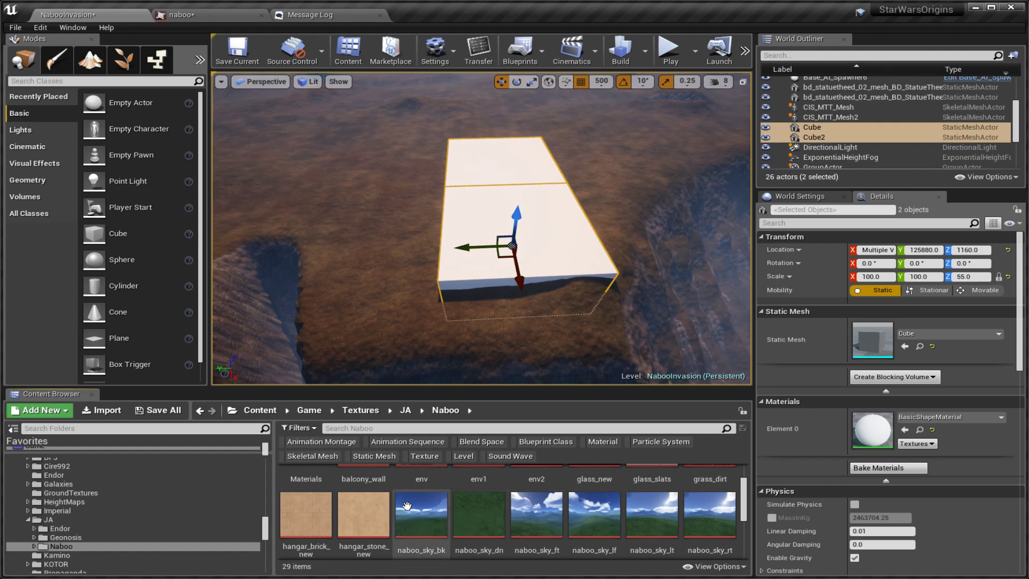
scroll(406, 504, "up", 1)
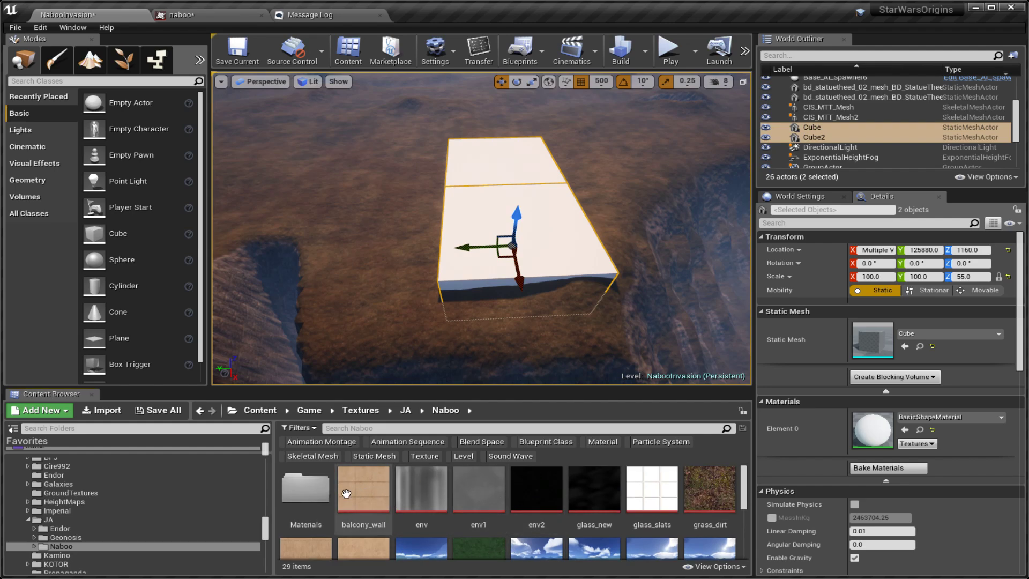
double_click(305, 488)
left_click(445, 409)
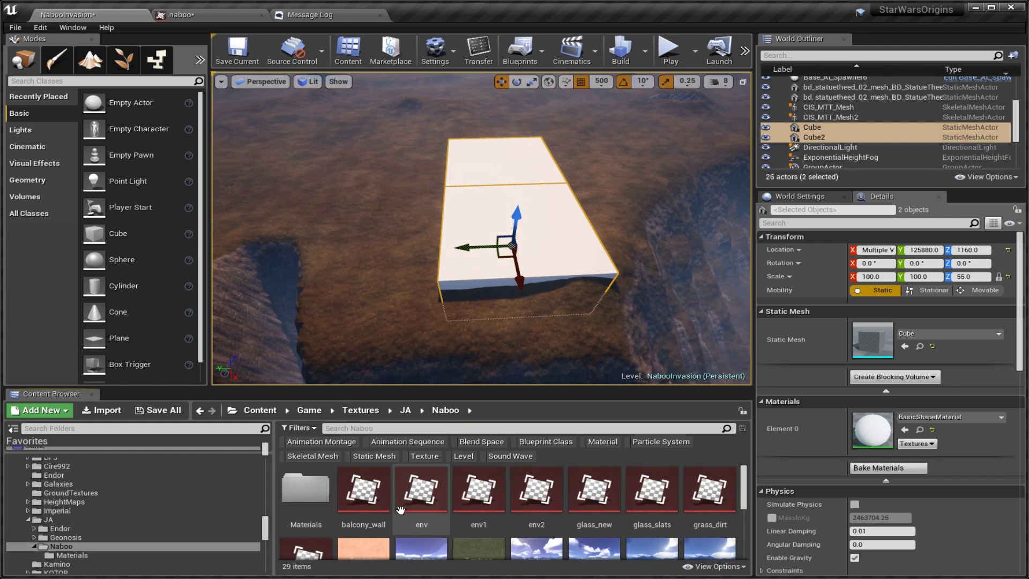
scroll(410, 501, "down", 3)
scroll(430, 478, "up", 3)
scroll(619, 493, "down", 9)
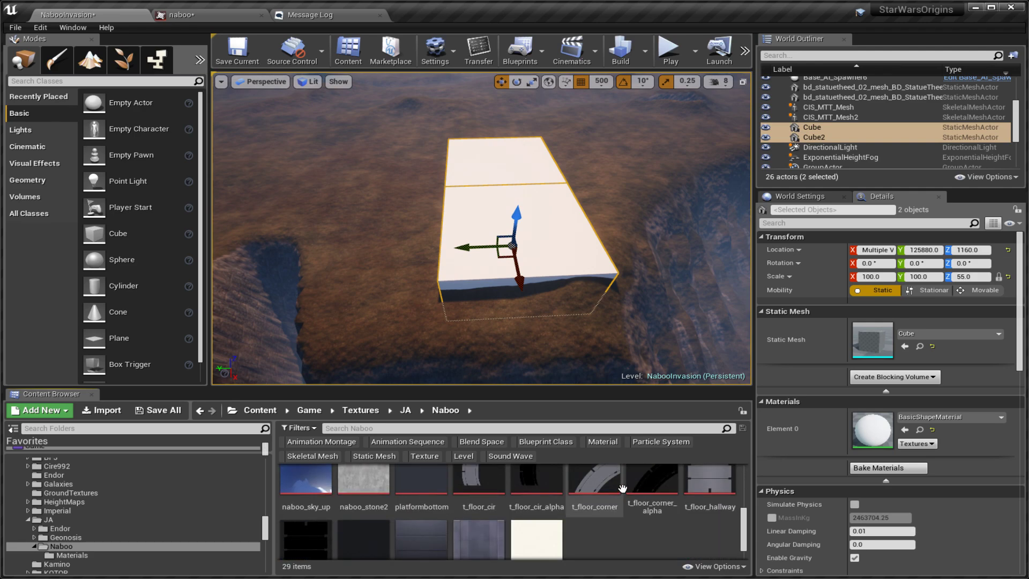
scroll(482, 501, "up", 4)
scroll(343, 511, "down", 2)
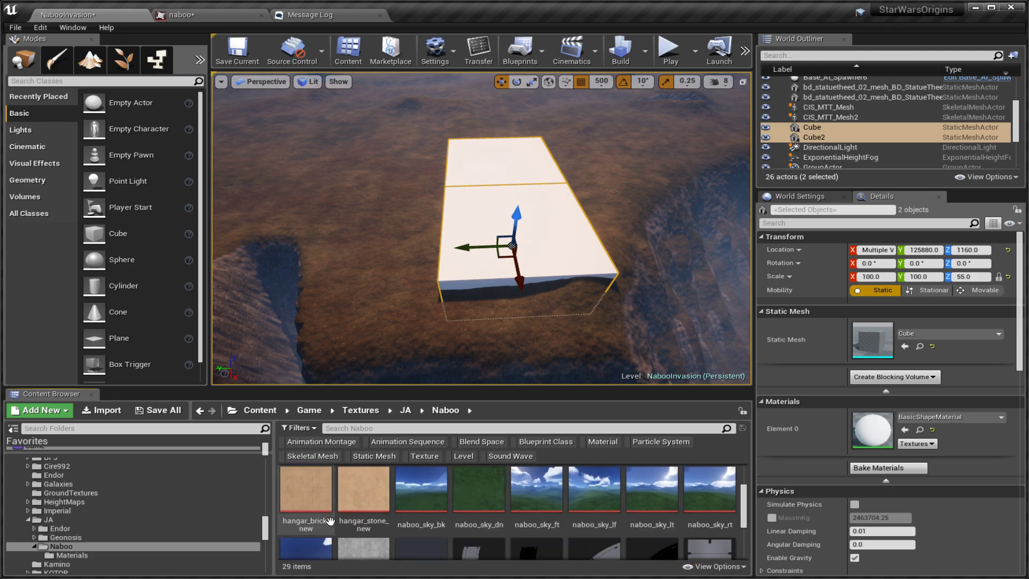
Step: Apply the balcony_wall texture to the nearer platform cube as a new material
right_click_drag(589, 326, 592, 330)
key("w")
scroll(456, 509, "up", 2)
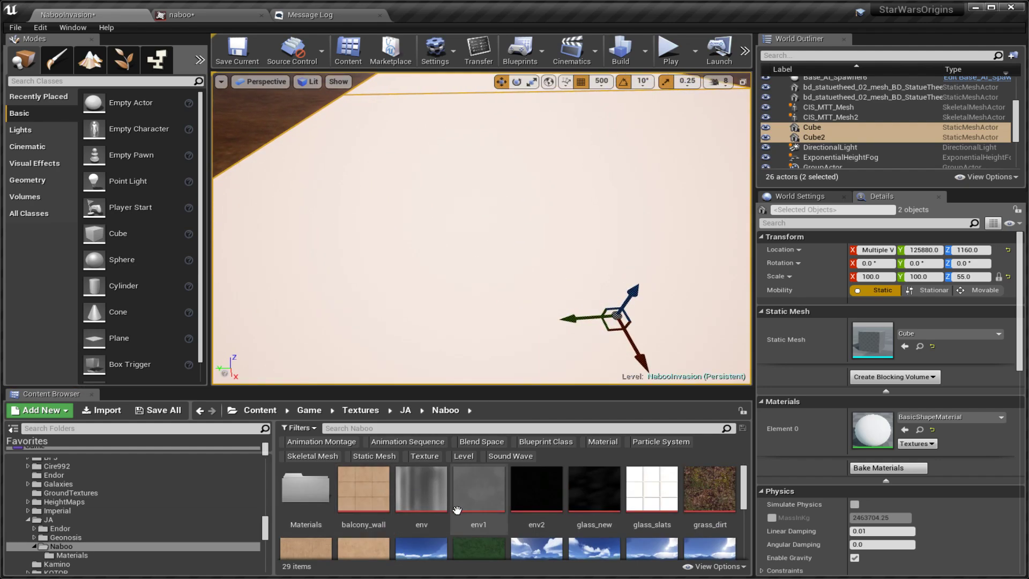
left_click(371, 502)
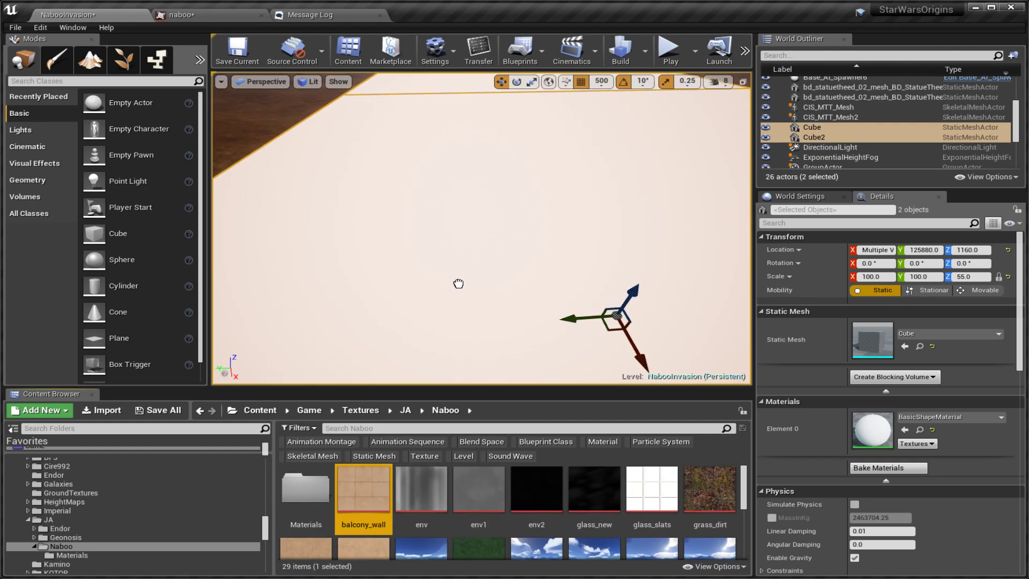
left_click_drag(458, 284, 458, 284)
right_click_drag(459, 284, 461, 283)
key("s")
key("w")
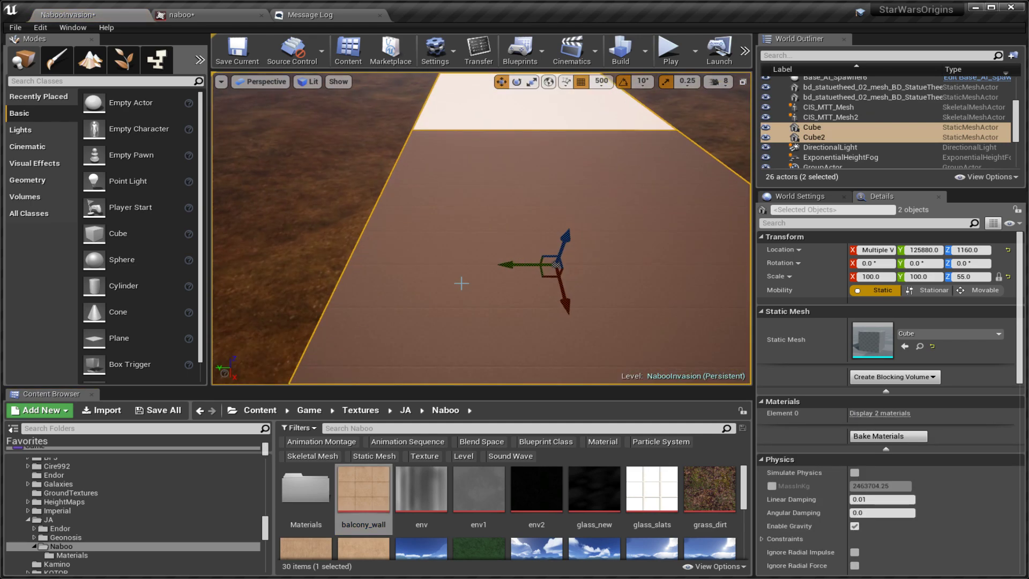
Step: Open the balcony_wall_Mat material for editing and move its result node farther away from the Texture Sample
scroll(418, 492, "down", 3)
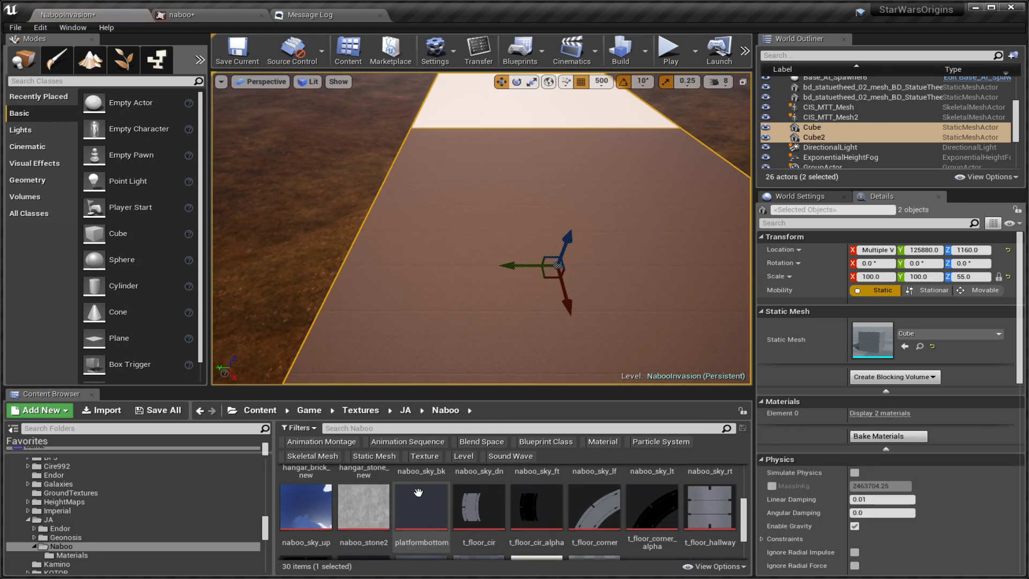
scroll(418, 492, "down", 2)
left_click(586, 518)
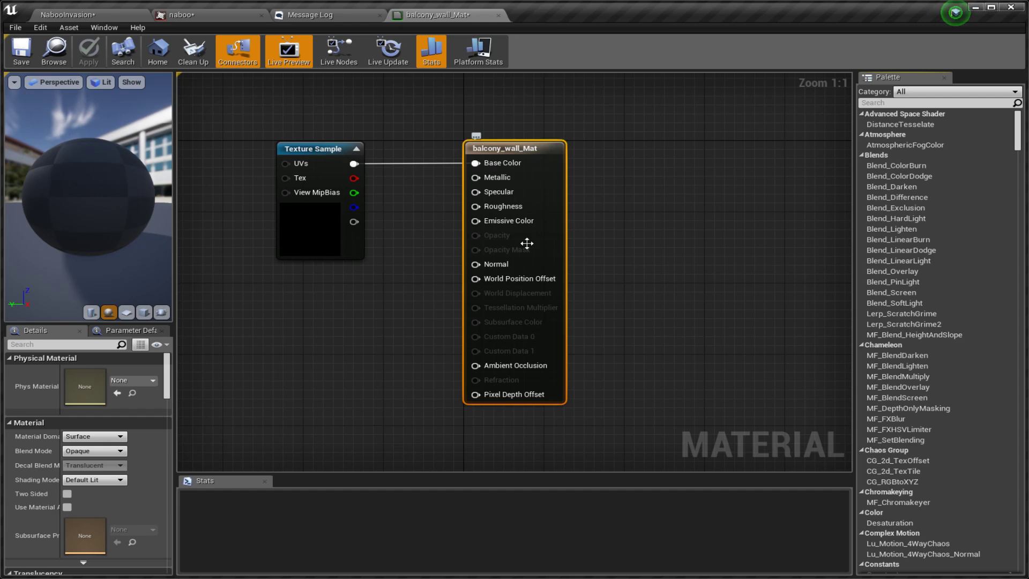
left_click_drag(527, 243, 748, 243)
Step: Connect a scalar parameter named Roughness with default value 1 to the Roughness input and place it below the Texture Sample
left_click_drag(718, 204, 471, 336)
type("sRou")
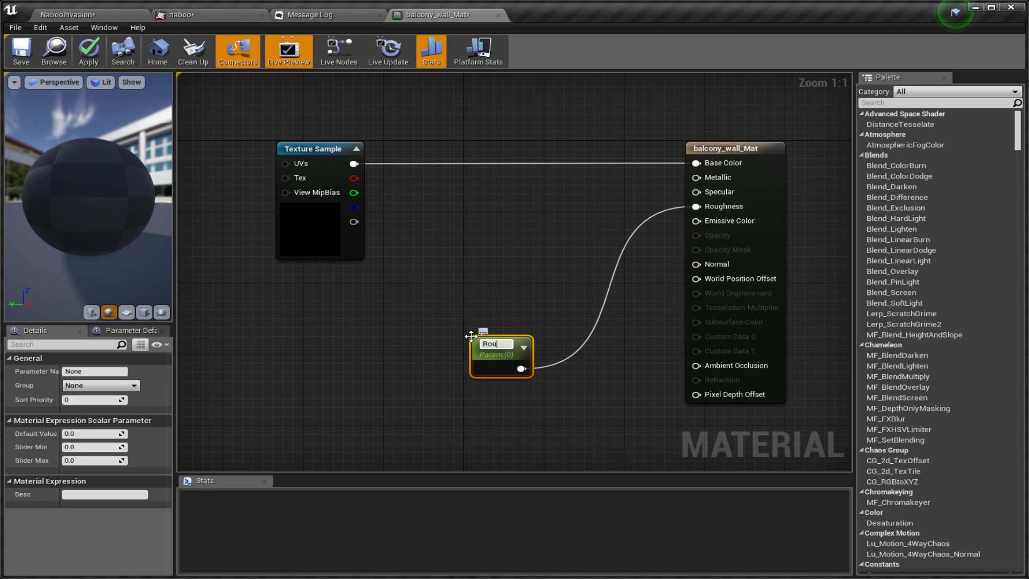
type("ghness")
key("Return")
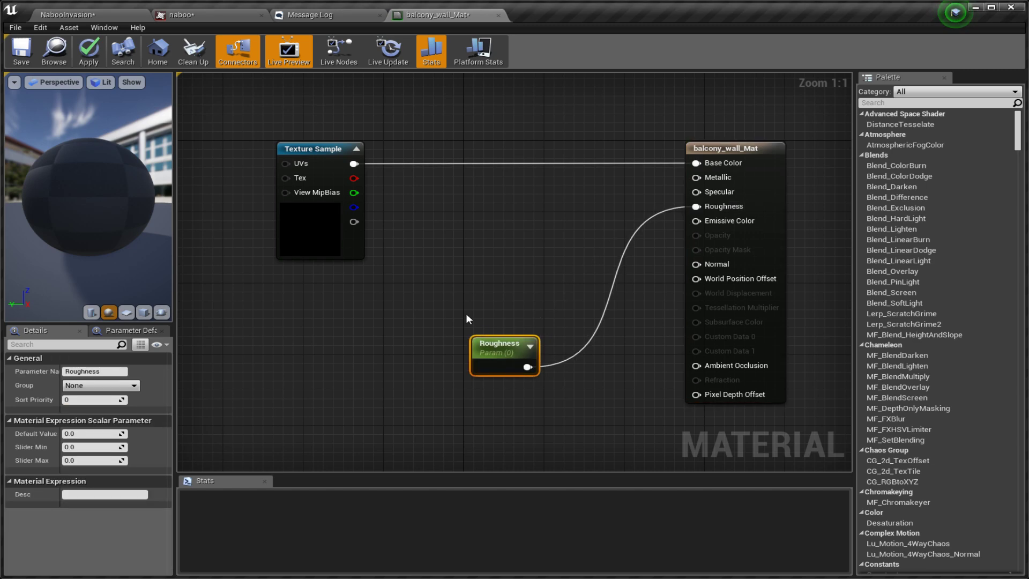
left_click_drag(496, 346, 298, 293)
left_click(94, 433)
type("1")
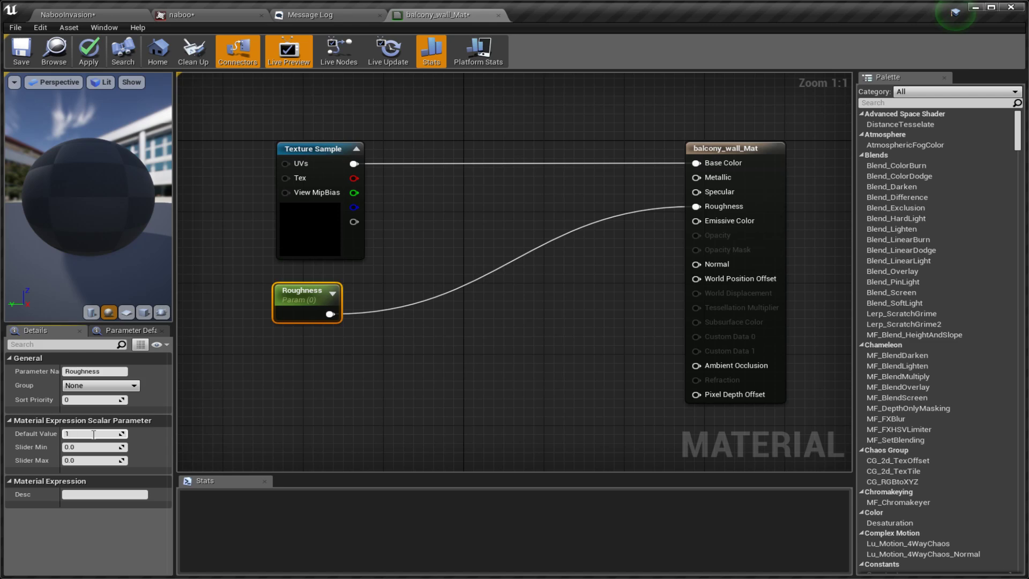
key("Return")
Step: Connect a scalar parameter named Specular to the Specular input and place it below the Roughness node
left_click_drag(696, 192, 481, 344)
type("s")
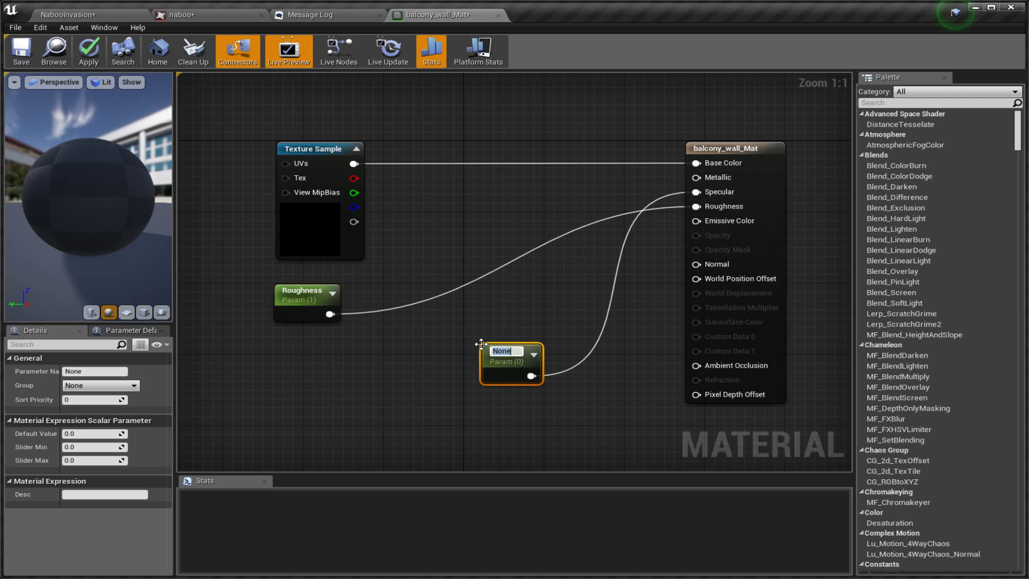
type("Specuak")
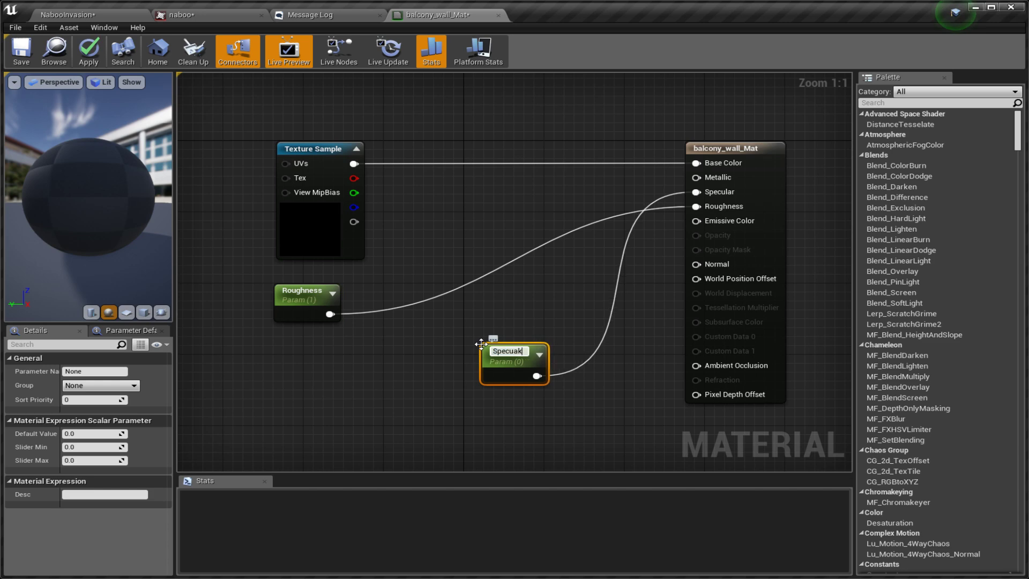
key("BackSpace")
key("BackSpace")
type("lar")
key("Return")
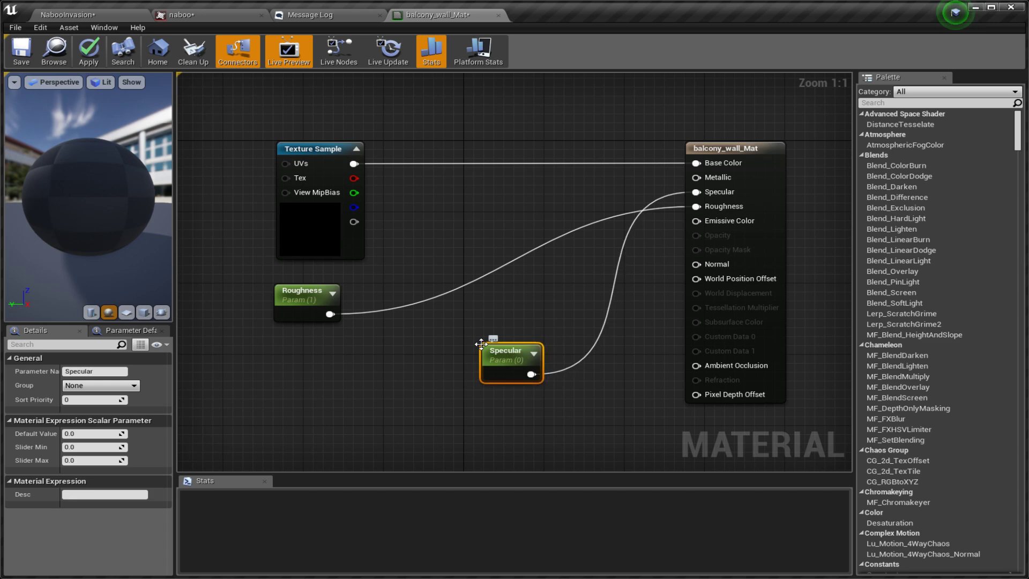
left_click_drag(480, 344, 273, 337)
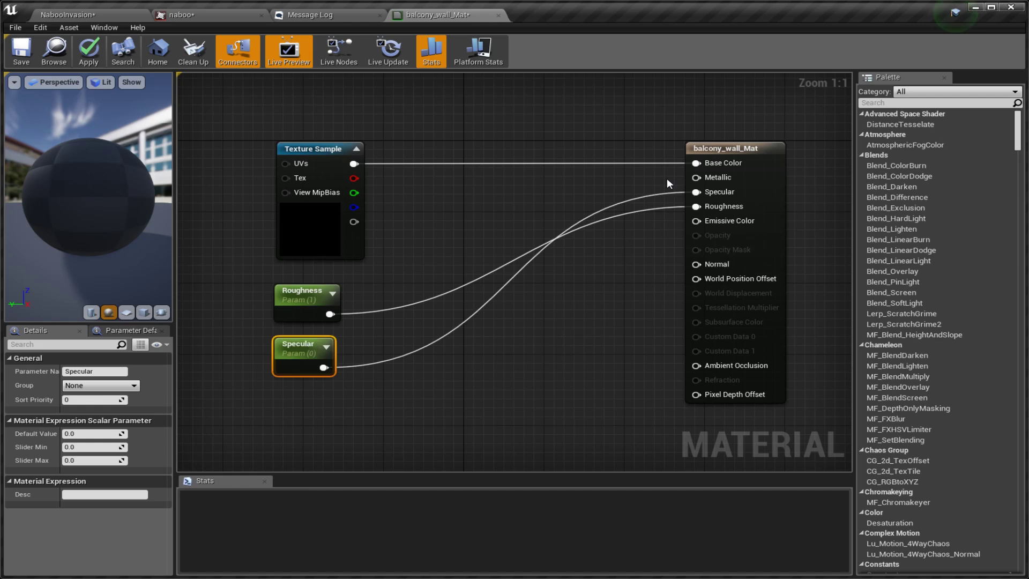
Step: Connect a scalar parameter named Metallic to the Metallic input and place it below the Specular node
left_click_drag(696, 177, 384, 406)
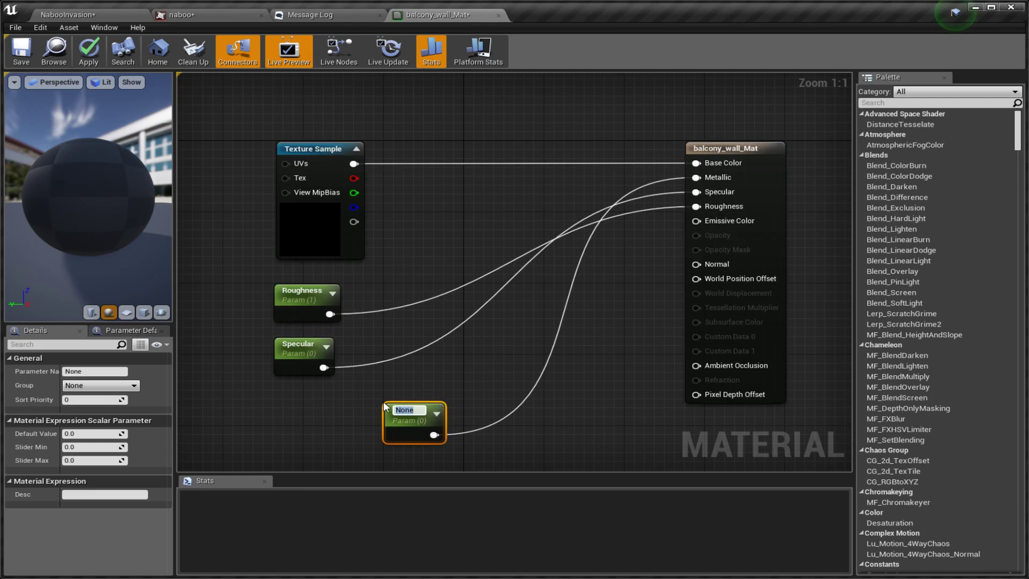
type("Metallic")
key("Return")
left_click_drag(385, 407, 274, 395)
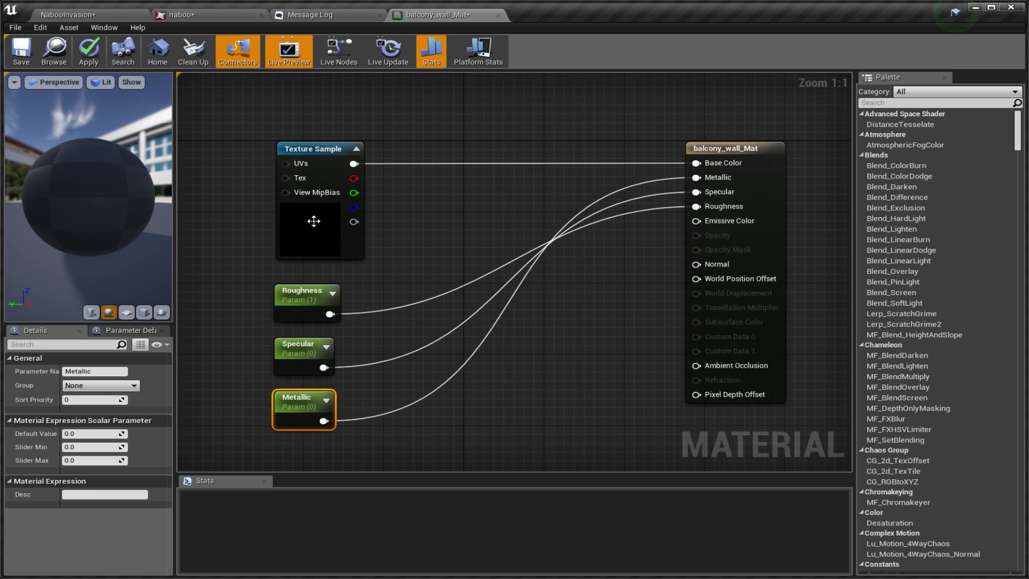
Step: Feed the Texture Sample's UVs with a texture coordinate multiplied by a scalar parameter named UVS
right_click_drag(313, 221, 516, 291)
left_click_drag(487, 234, 240, 222)
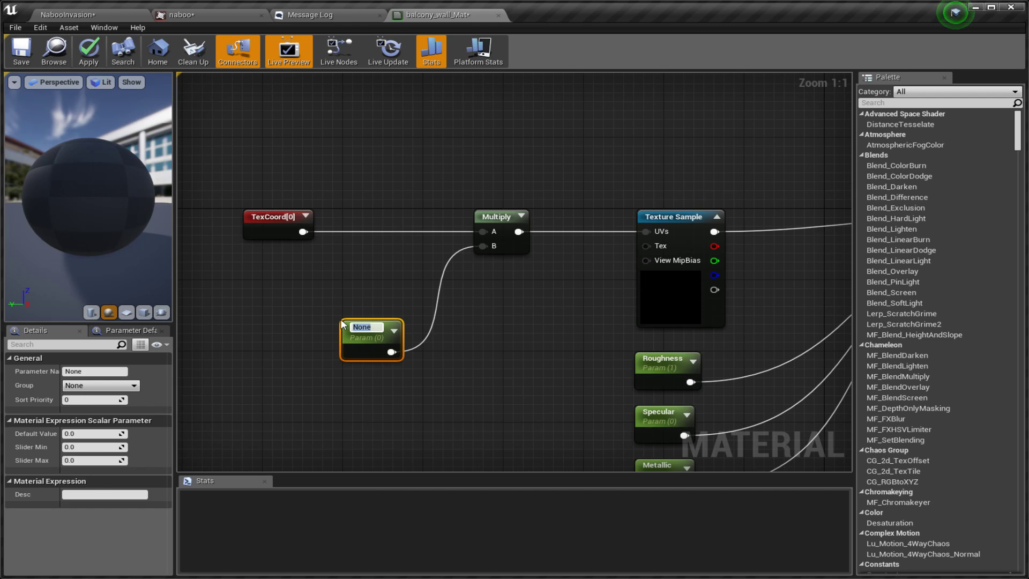
double_click(343, 324)
type("UVS")
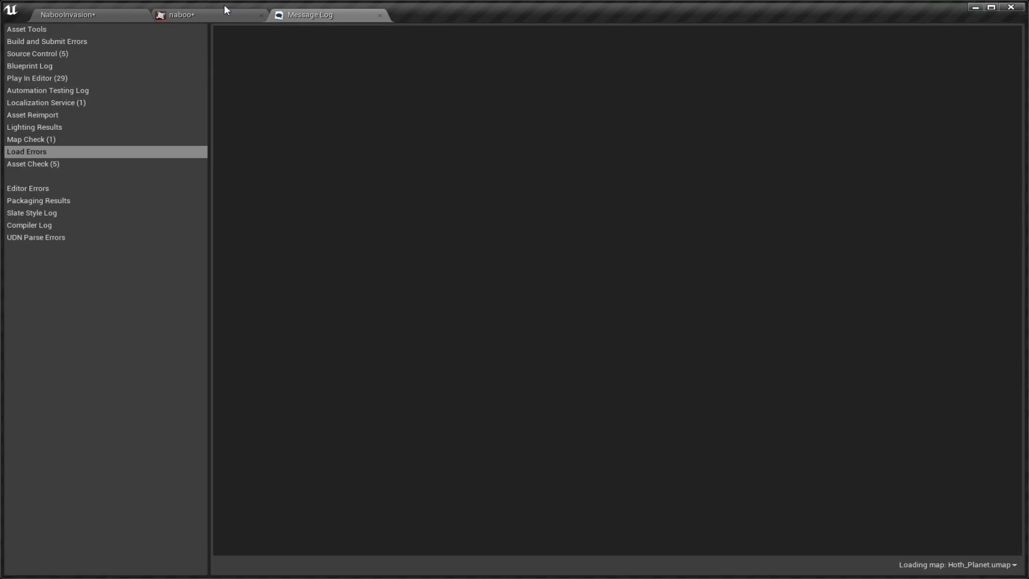
Step: Return to the level, save all assets, and apply balcony_wall_Mat_Inst to both platform cubes
left_click(114, 16)
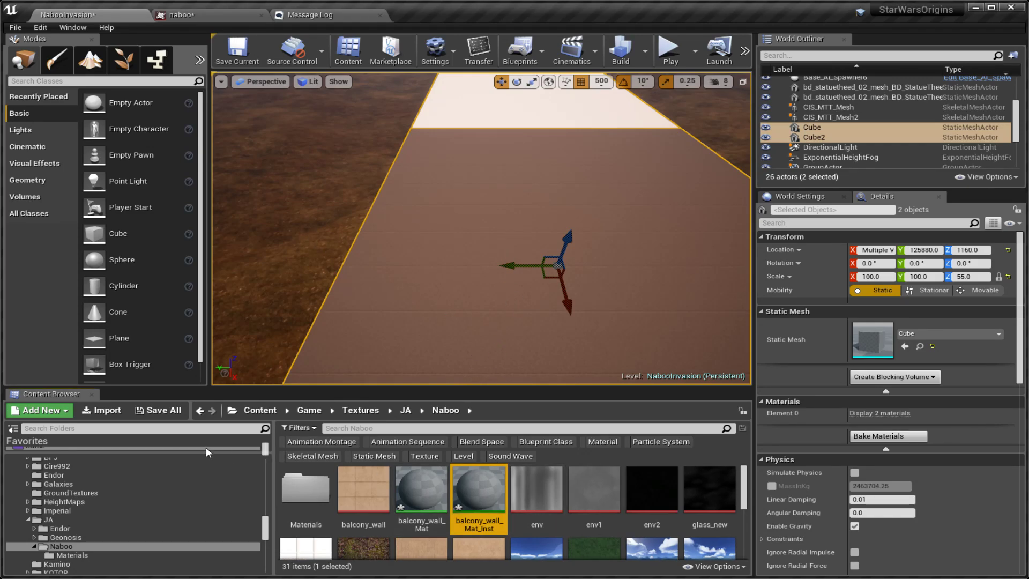
left_click(173, 411)
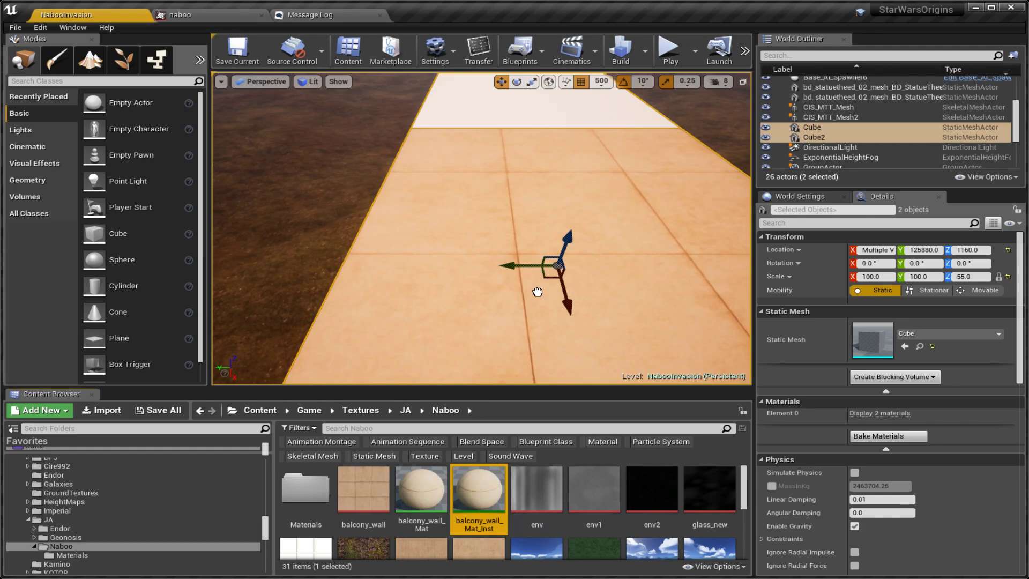
left_click_drag(537, 291, 537, 332)
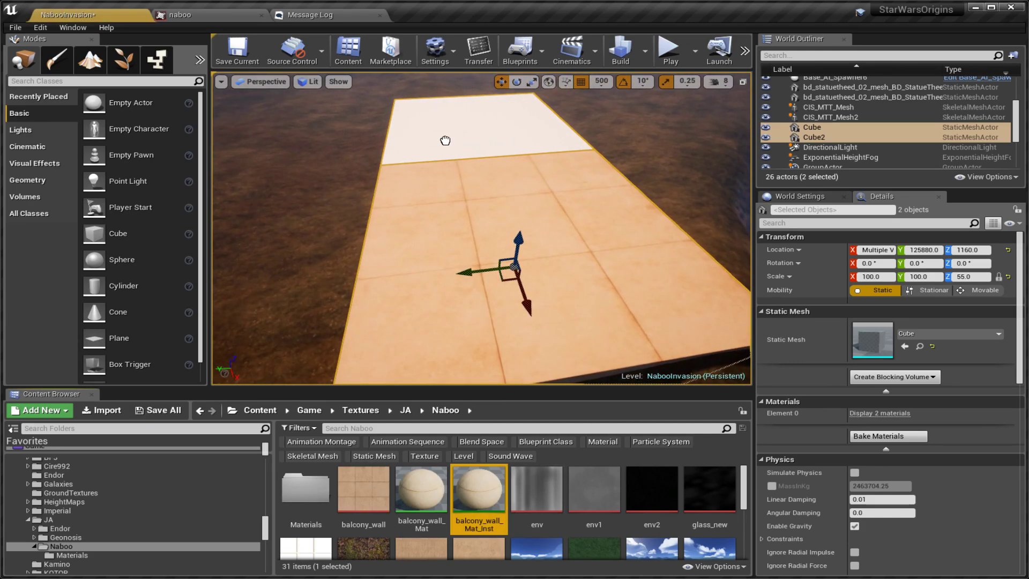
left_click_drag(445, 141, 445, 141)
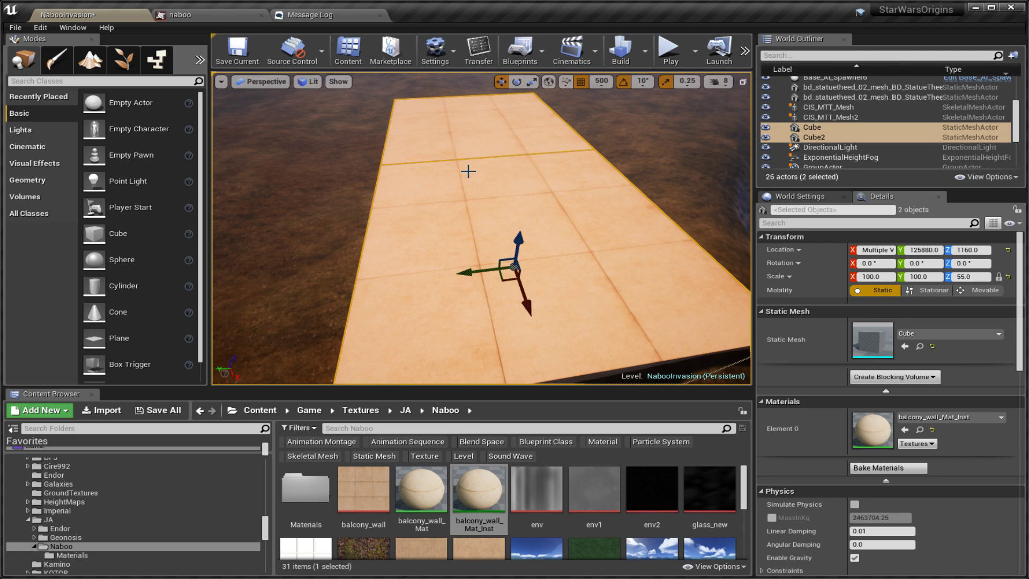
Step: Override the UVS parameter of balcony_wall_Mat_Inst, trying 0.1 and 5 before setting it to 10
double_click(876, 426)
left_click(744, 173)
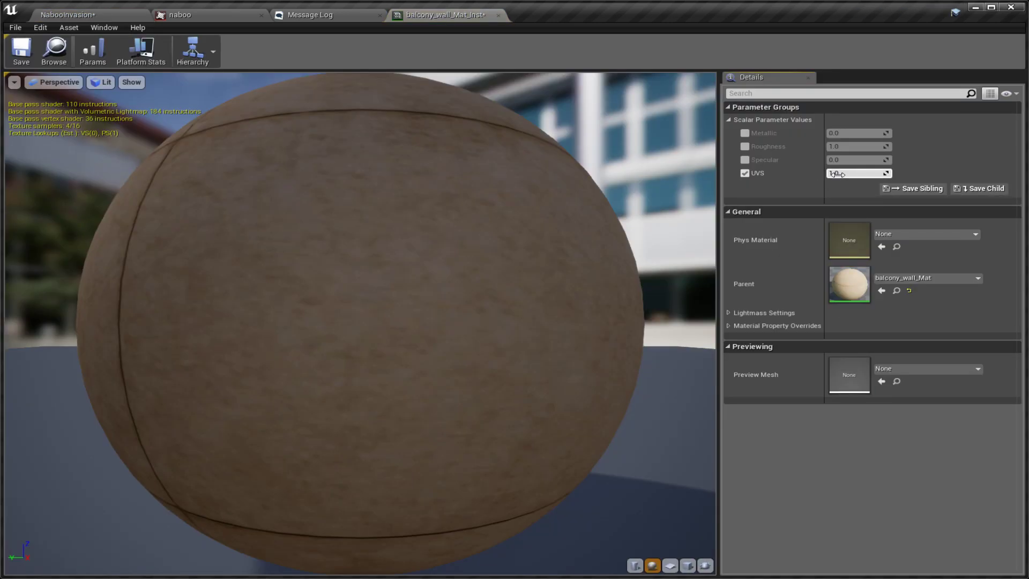
left_click(839, 174)
type("0.1")
key("Return")
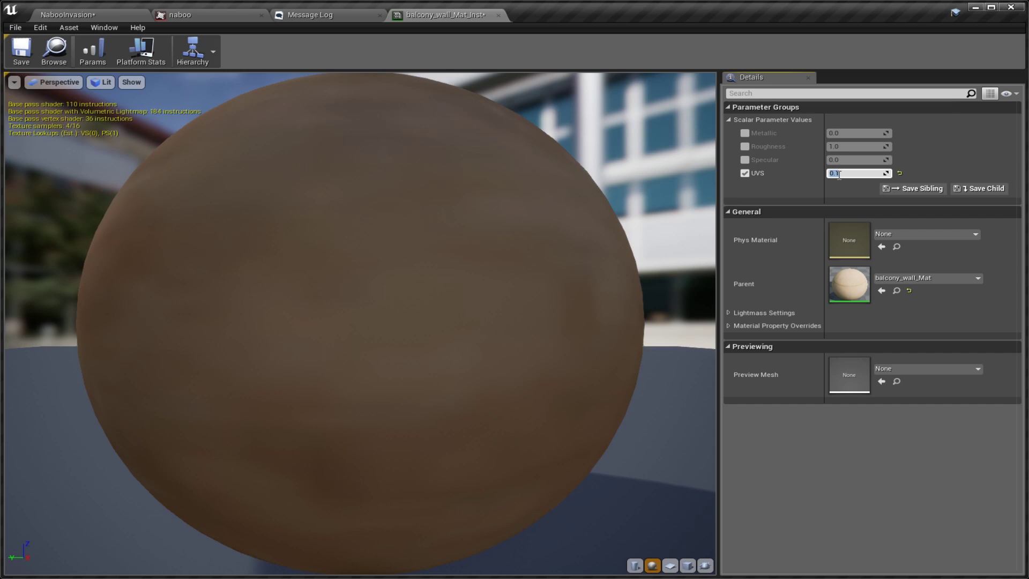
key("Return")
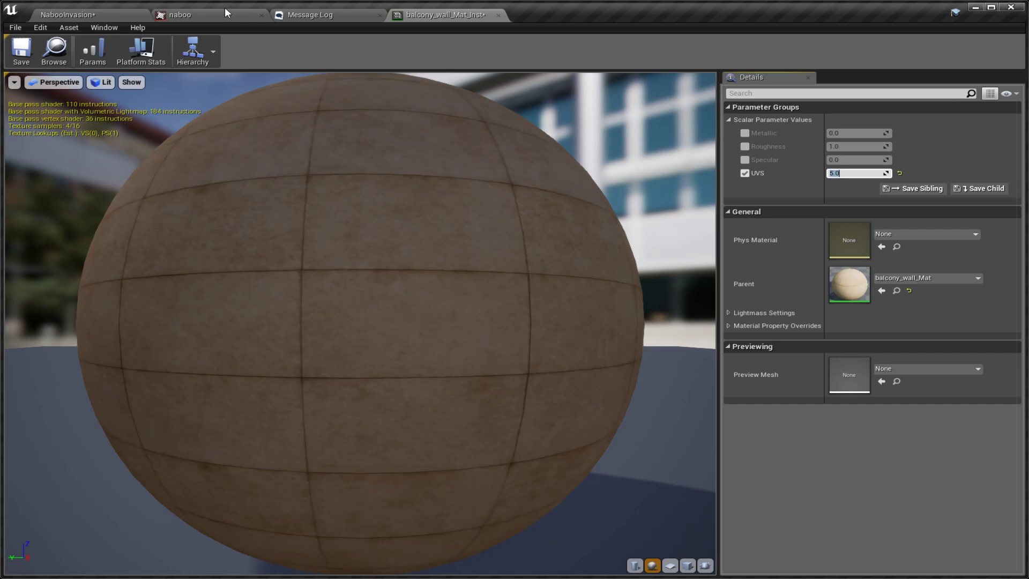
type("10")
key("Return")
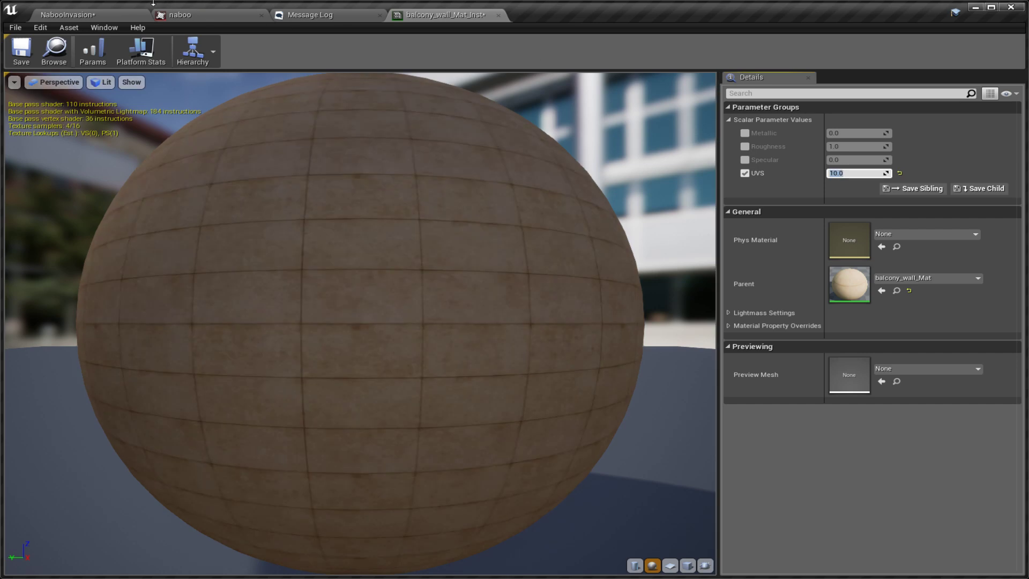
Step: Back in the level, place a Player Start on the tiled platform, and delete it together with the existing Player Start
left_click(124, 11)
scroll(345, 207, "up", 3)
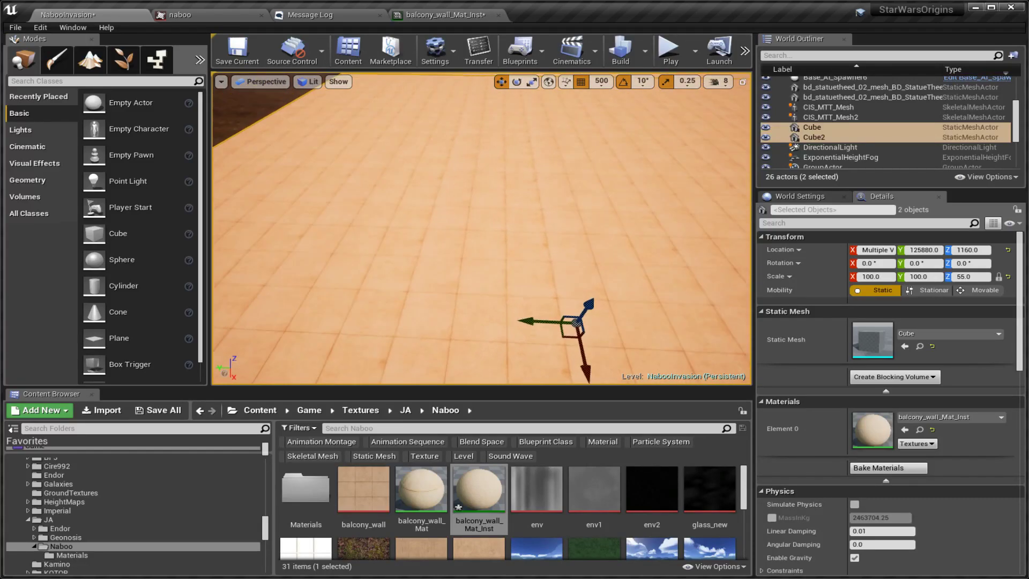
right_click_drag(482, 230, 349, 211)
left_click_drag(149, 203, 427, 225)
left_click(837, 118, "ctrl")
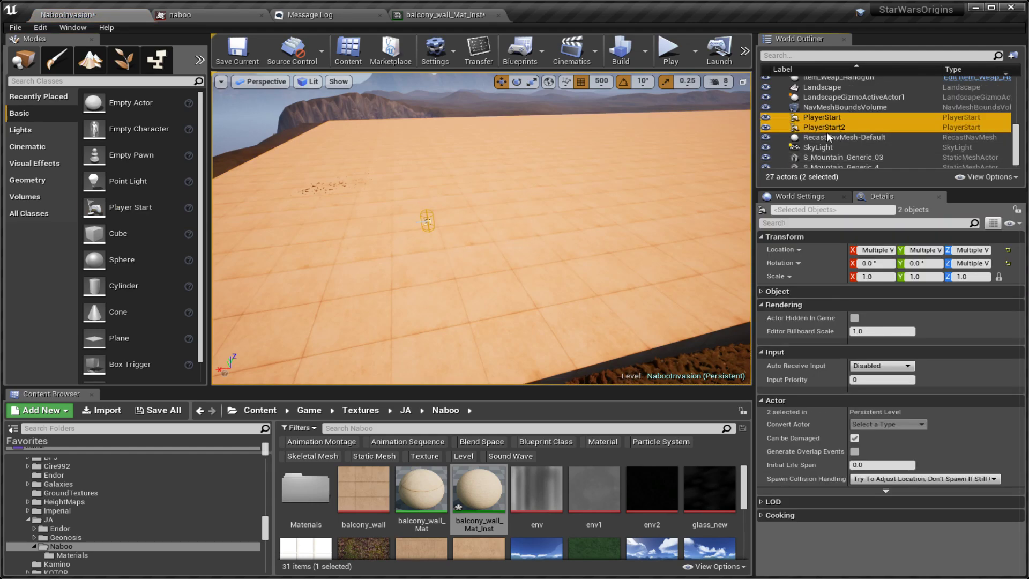
key("Delete")
Step: Set the position grid snap to 10, placing a trial Player Start on the platform before and after the change and deleting each
left_click_drag(155, 209, 514, 303)
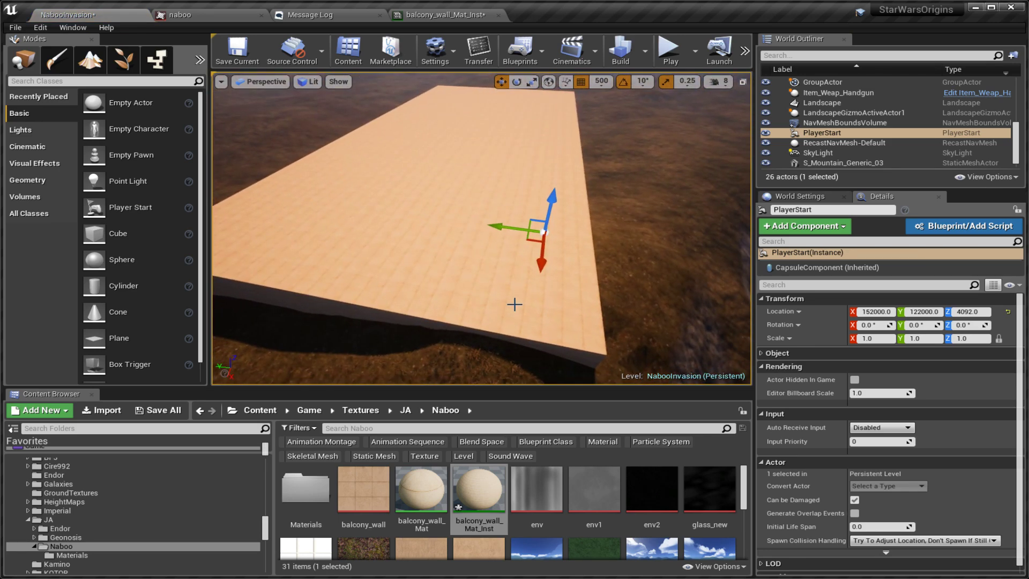
key("Delete")
left_click(601, 81)
left_click(624, 129)
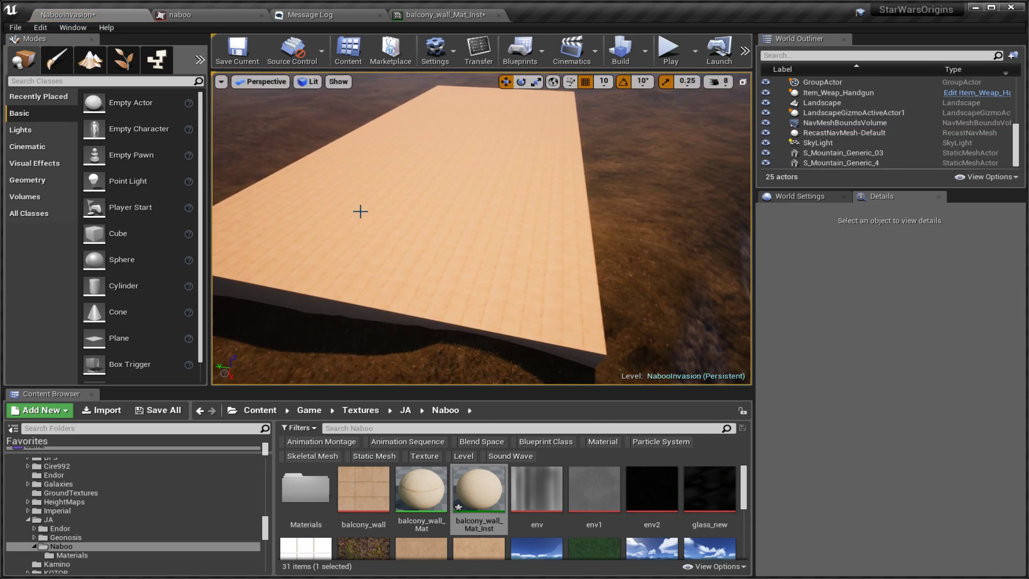
left_click_drag(138, 208, 492, 305)
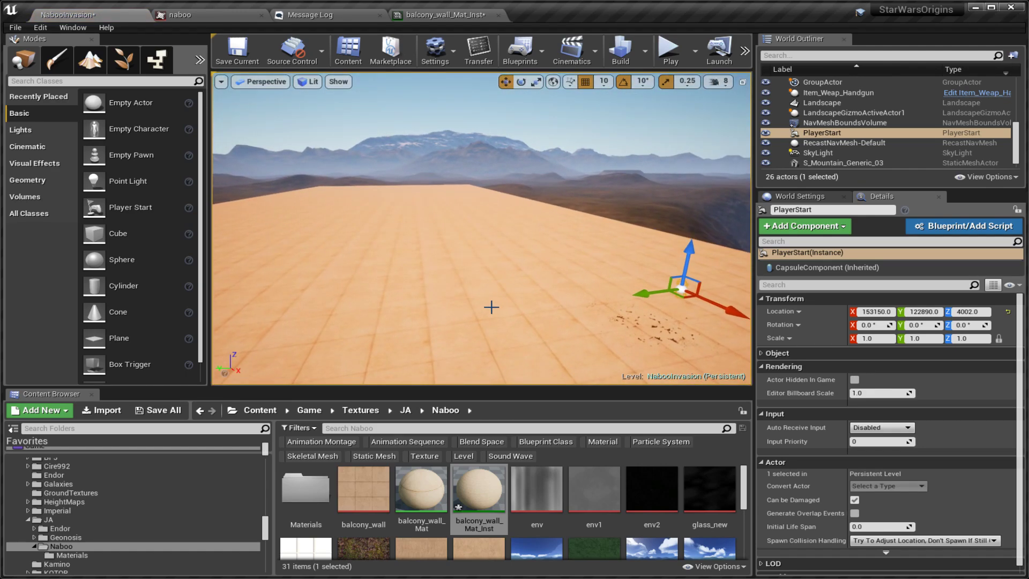
key("Delete")
Step: Select both platform cubes and frame them in the viewport
left_click(496, 271)
left_click(451, 199, "ctrl")
key("f")
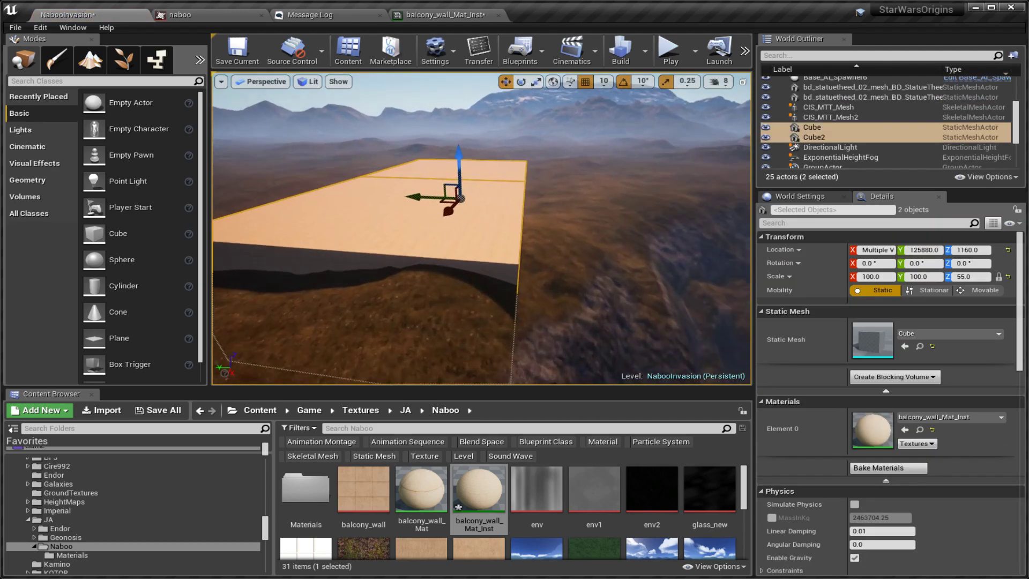
Step: Raise the two selected platform cubes to a height of 1370 on Z
left_click_drag(485, 166, 485, 145)
key("f")
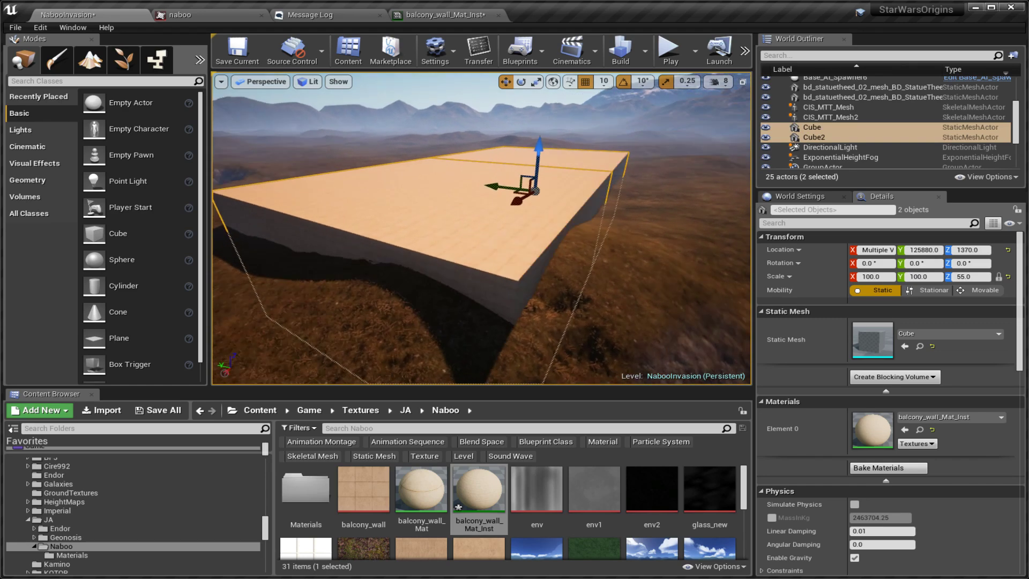
left_click_drag(485, 182, 482, 168, "alt")
Step: Place a Player Start on top of the raised platform, near its corner, and examine the tile size around it
left_click_drag(129, 208, 453, 189)
key("f")
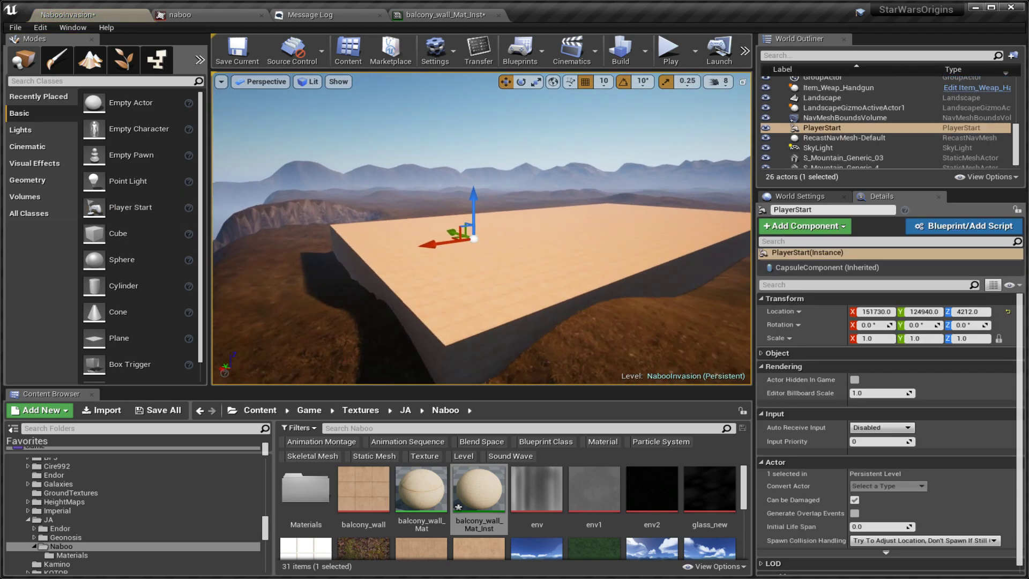
key("w")
right_click_drag(454, 189, 450, 220)
key("s")
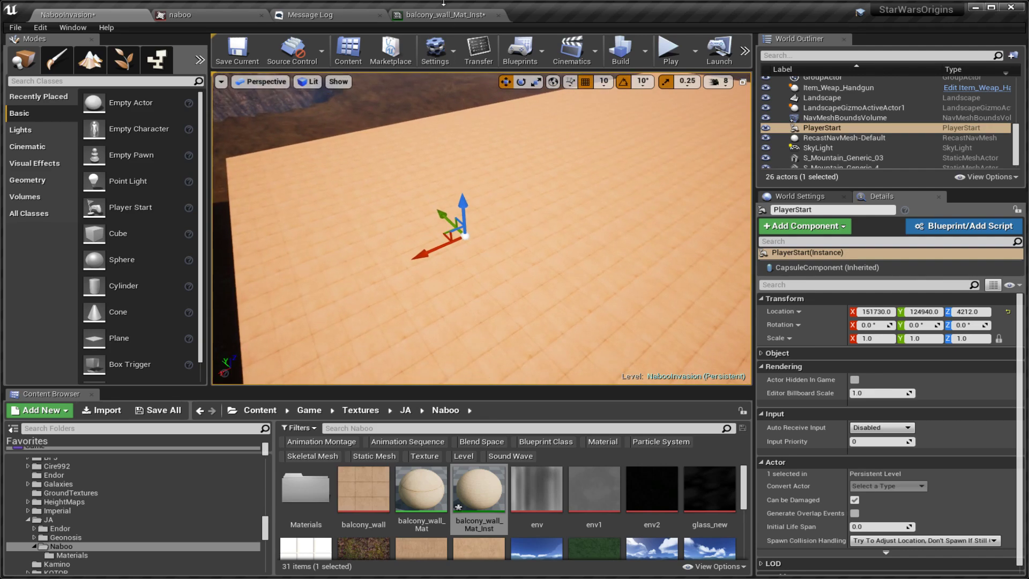
Step: Set the UVS parameter of balcony_wall_Mat_Inst to 20, return to the NabooInvasion level and save
left_click(444, 14)
left_click(851, 173)
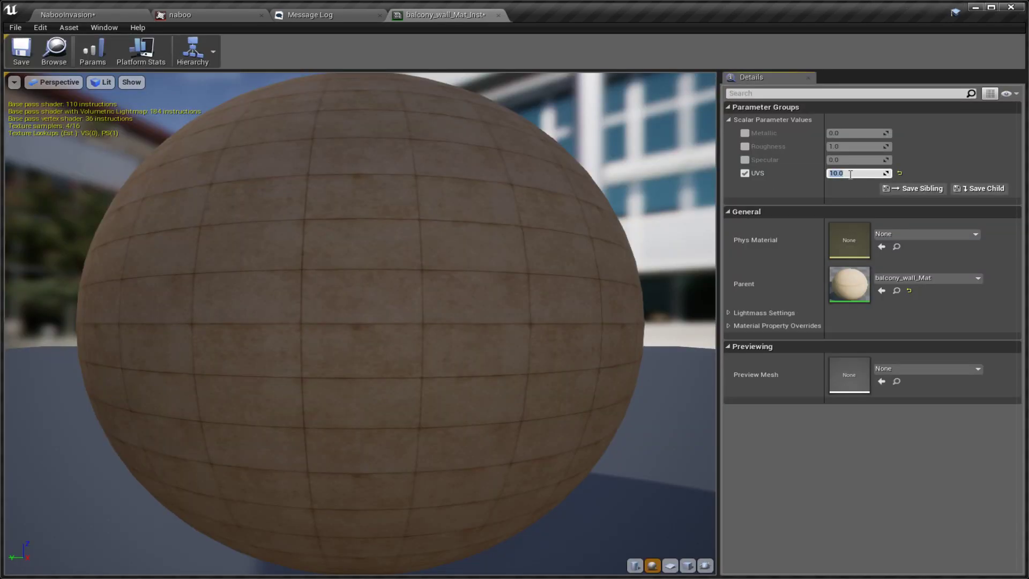
type("20")
key("Return")
left_click(85, 16)
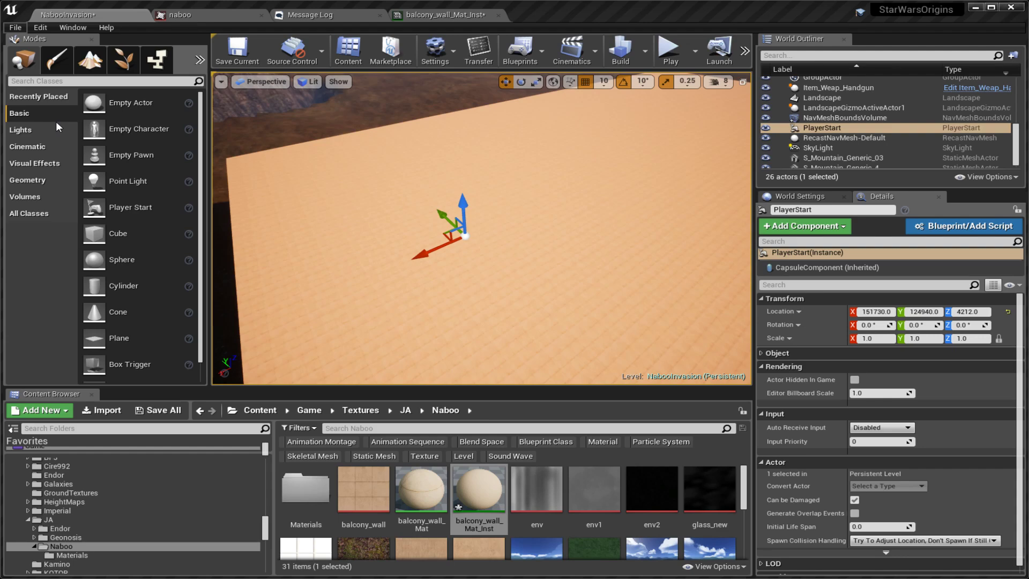
key("ctrl+s")
Step: Duplicate both platform cubes and, with the position grid snap at 500, move the copies along Y to 135880, beside the originals
left_click_drag(403, 240, 466, 211)
left_click(466, 211)
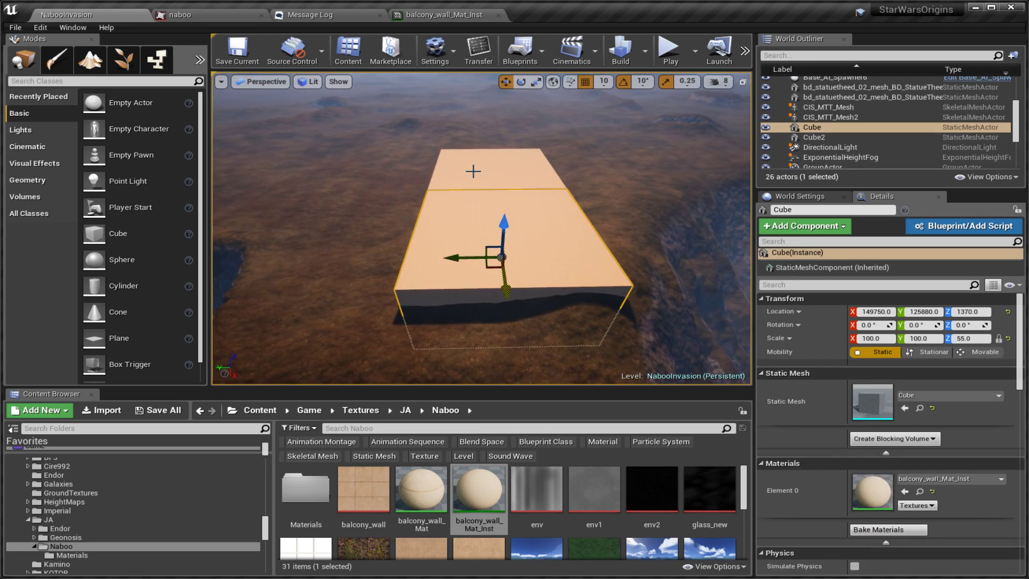
left_click(473, 171, "ctrl")
left_click_drag(493, 171, 494, 170, "alt")
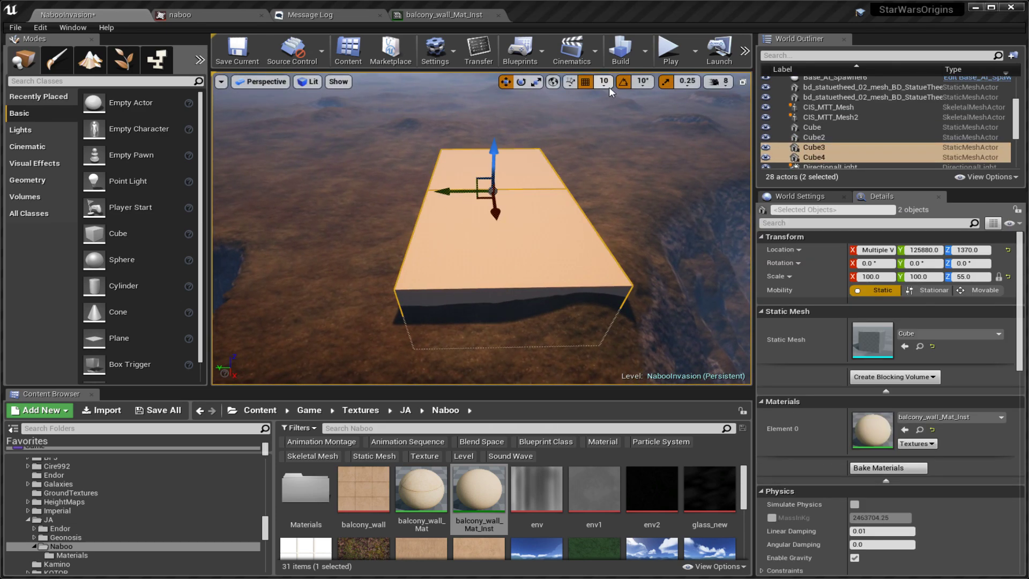
key("bracketright")
key("bracketright")
key("bracketright")
left_click_drag(361, 193, 333, 198)
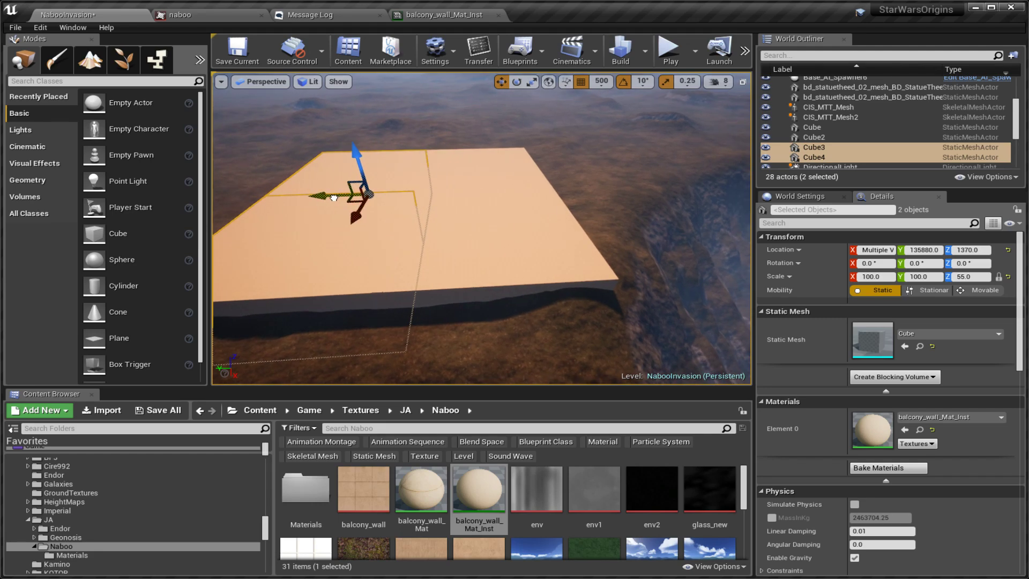
Step: Select all four platform cubes and shift them horizontally away from the cliff edge, keeping them at the same height
key("Escape")
key("a")
right_click_drag(379, 172, 379, 178)
left_click(486, 191)
key("d")
right_click_drag(488, 188, 488, 188)
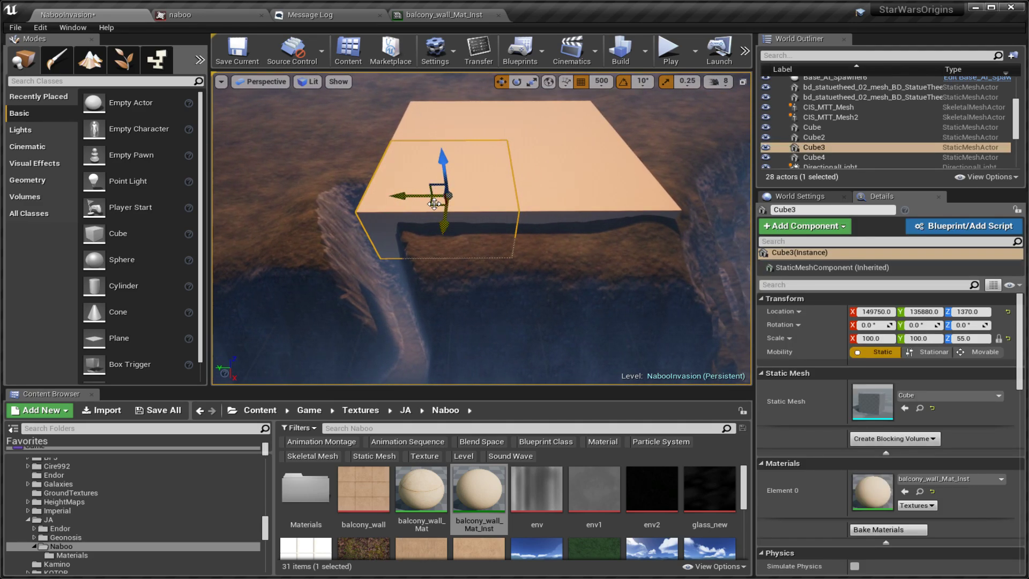
key("s")
right_click_drag(539, 216, 536, 224)
left_click(584, 195, "ctrl")
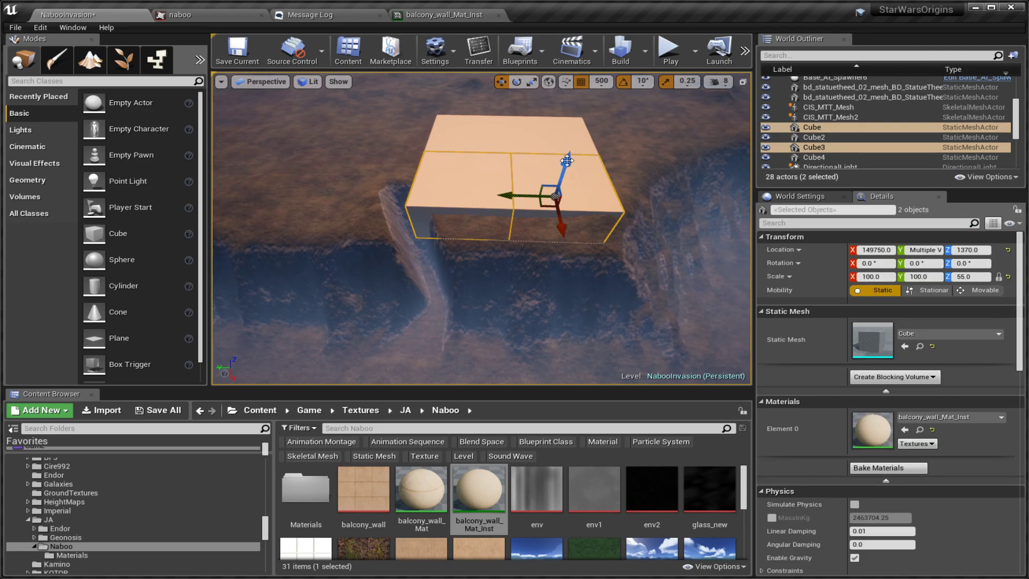
left_click(560, 137, "ctrl")
left_click(488, 163, "ctrl")
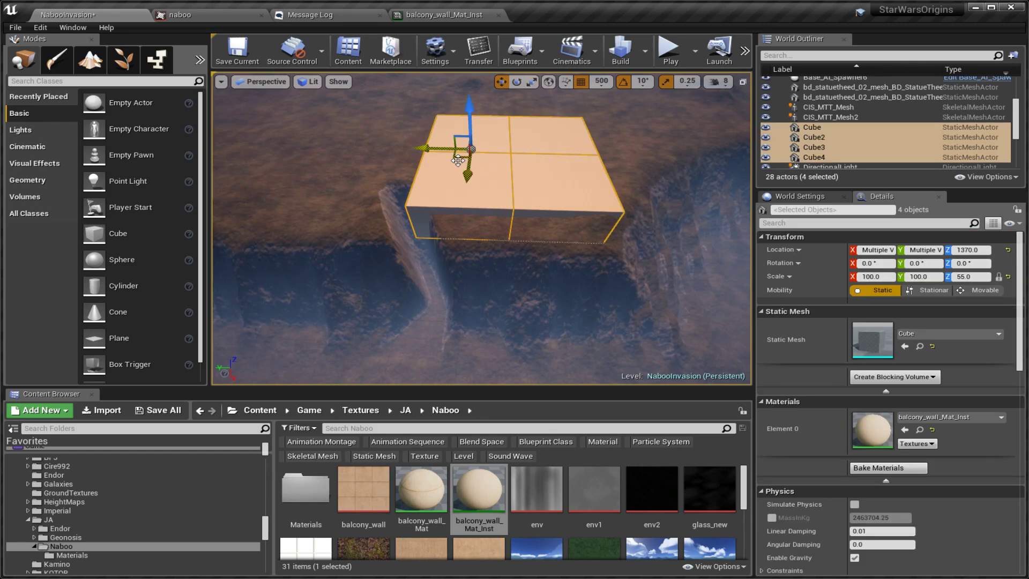
left_click_drag(458, 160, 476, 153)
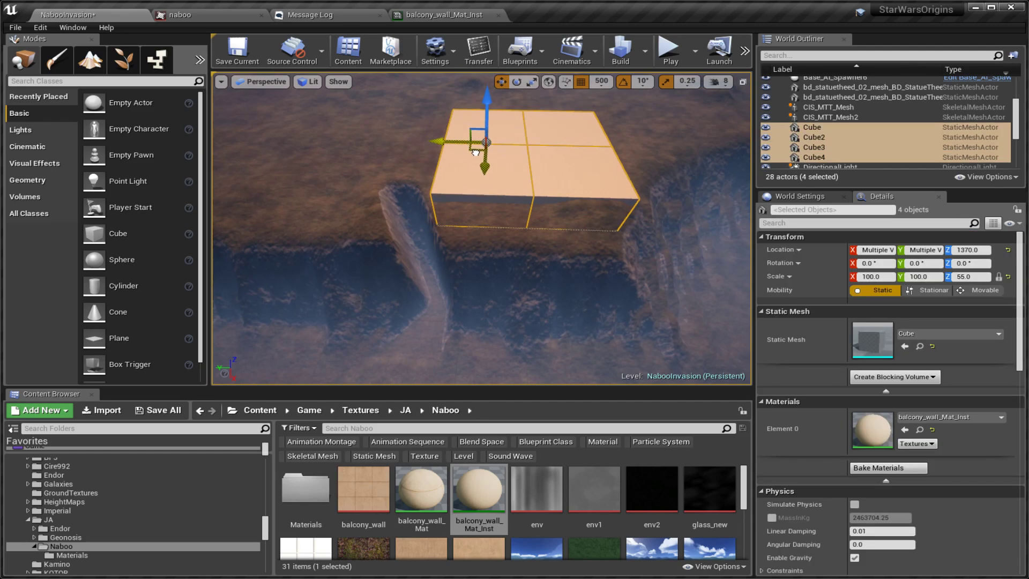
Step: Group the four platform cubes
key("f")
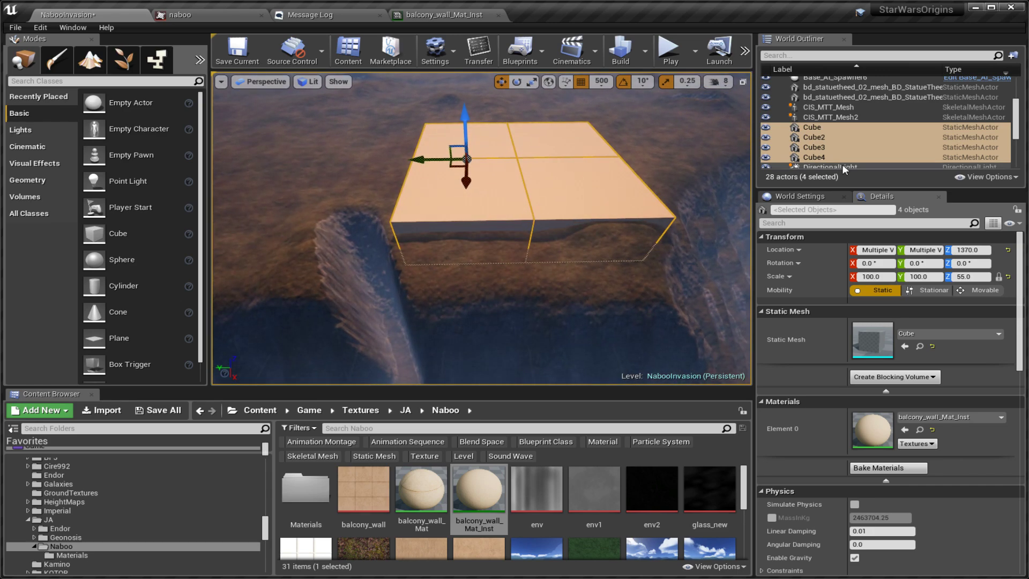
left_click(876, 377)
left_click(872, 384)
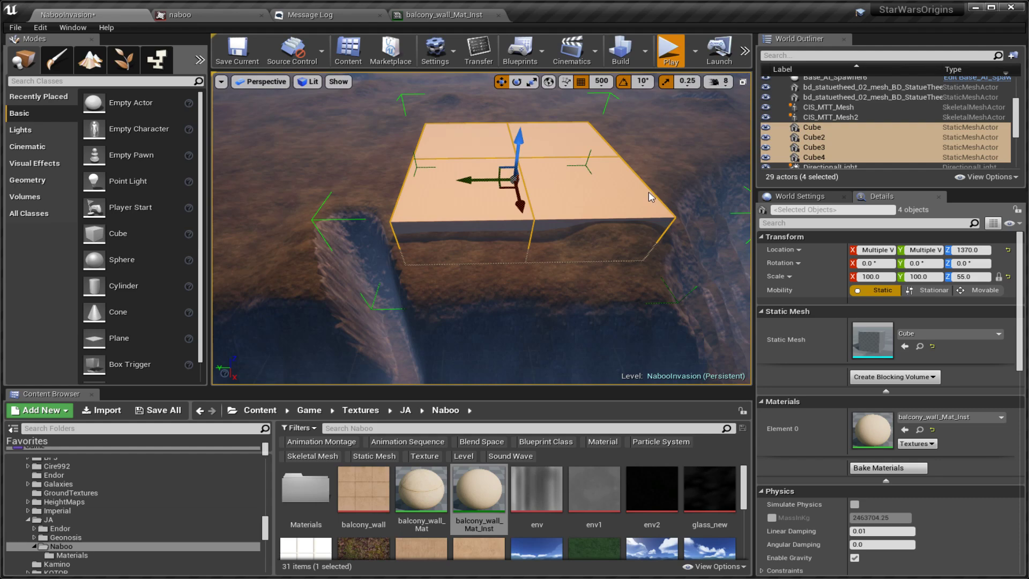
Step: Play the level full screen, pick up the pistol, run across the tiled platform to judge its scale, and stop playing
key("F11")
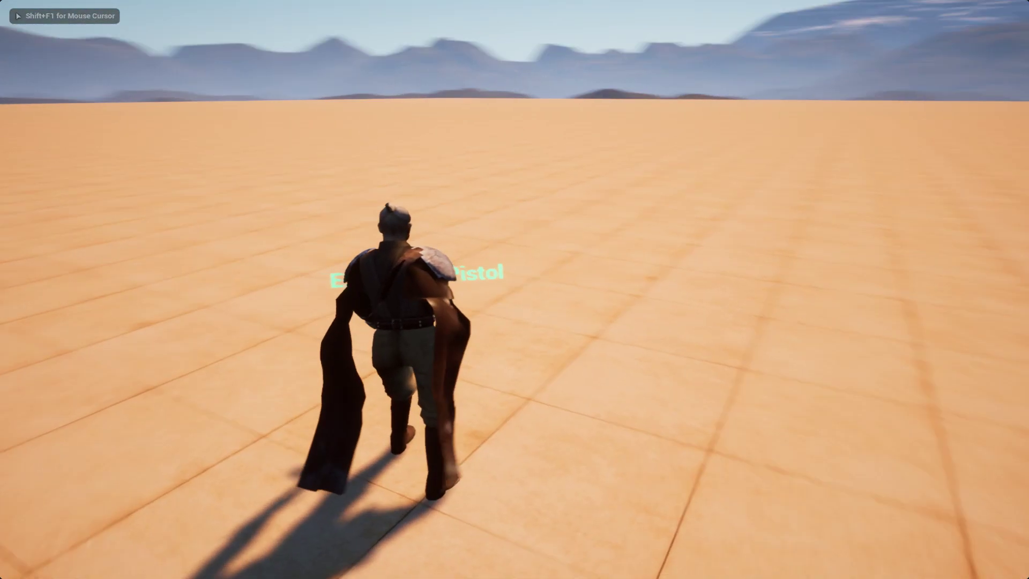
key("w")
key("e")
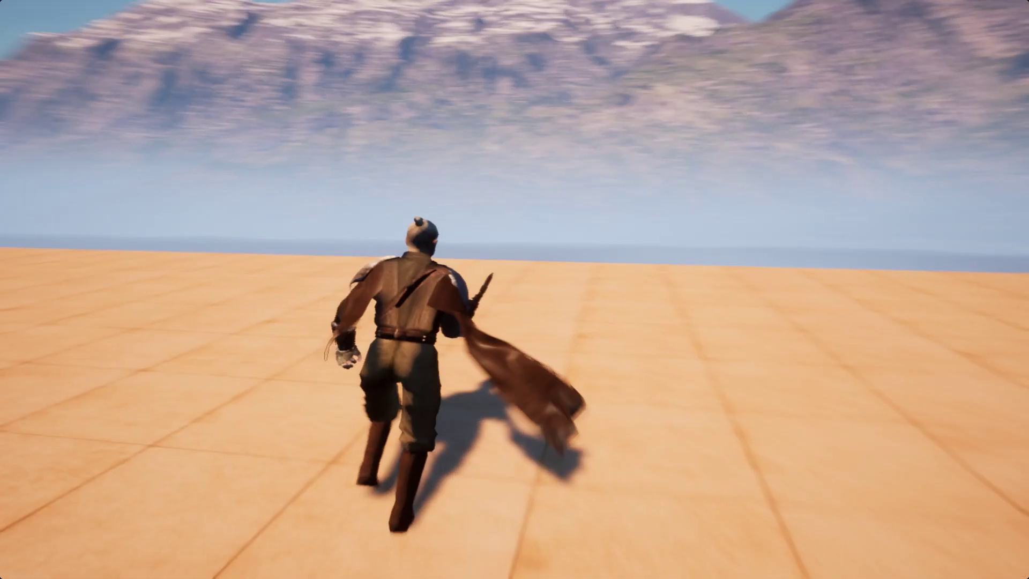
key("d")
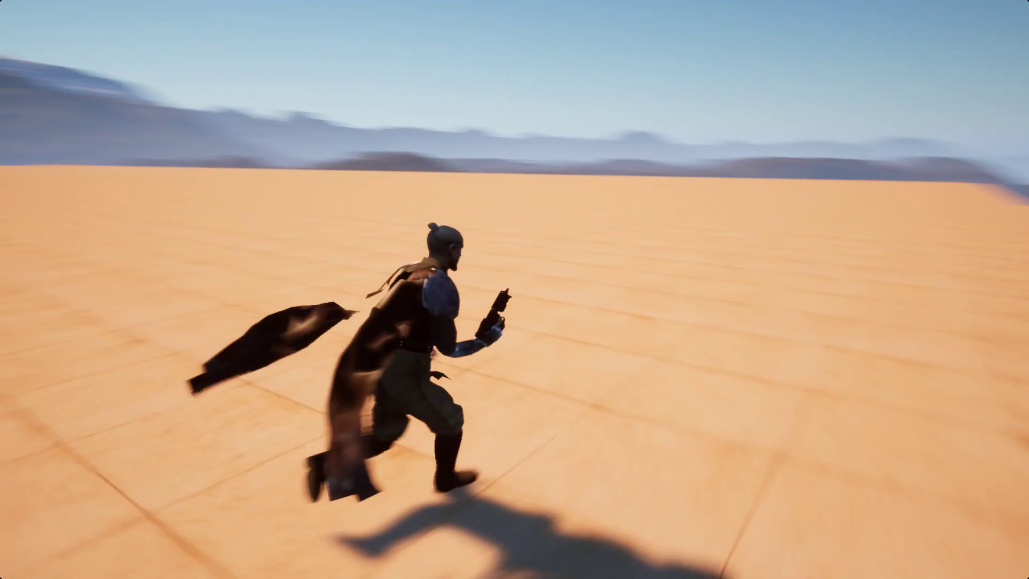
key("w")
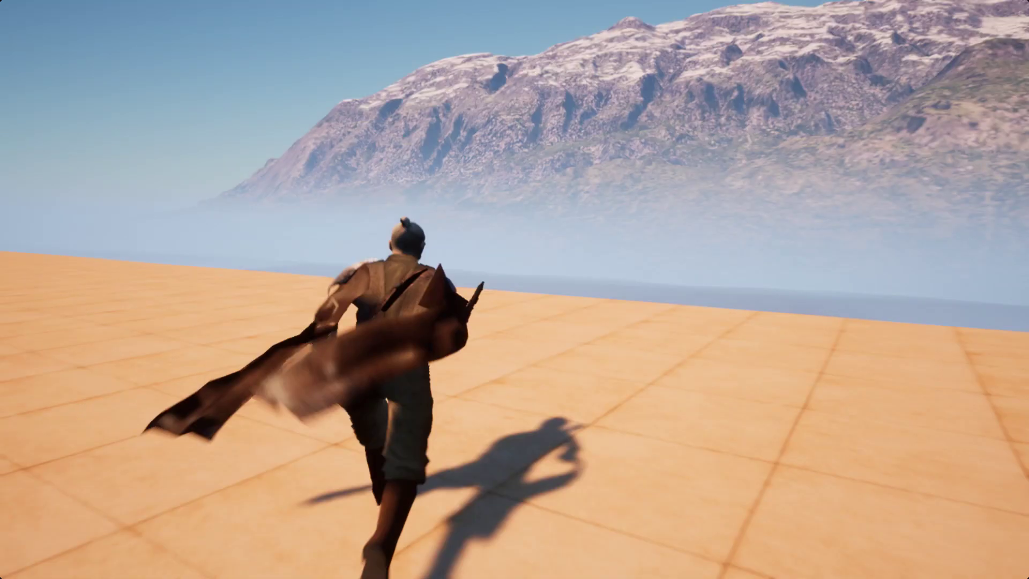
key("d")
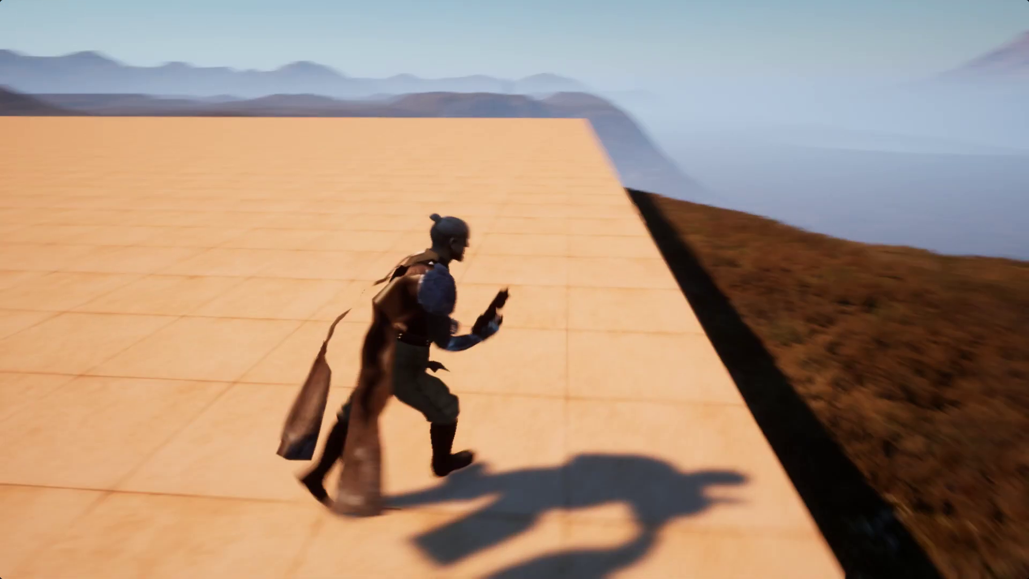
key("w")
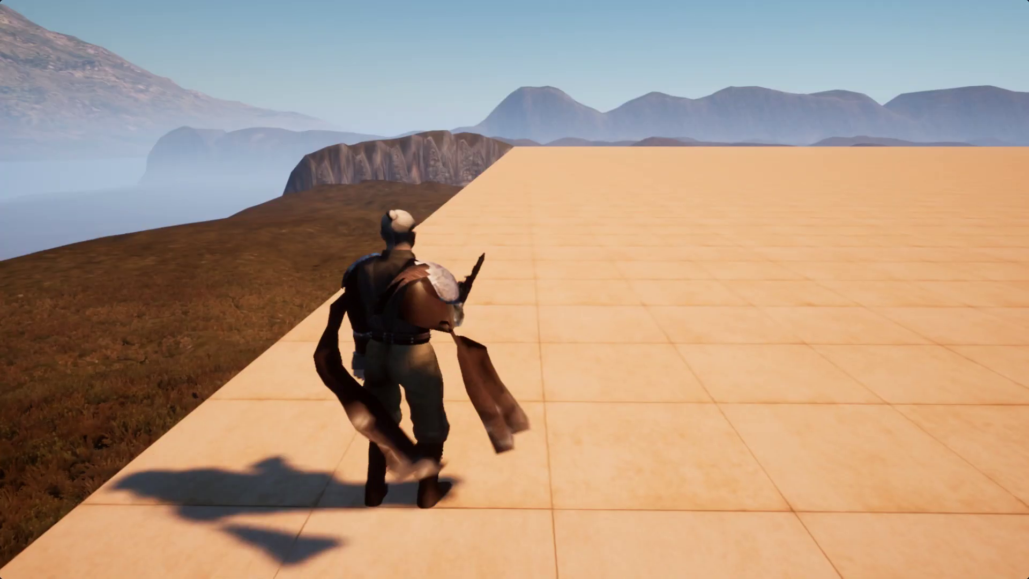
key("Escape")
Step: Set the viewport camera speed to 4 and bring the view down close over the platform's tiles
key("s")
right_click_drag(475, 305, 509, 313)
right_click_drag(535, 229, 514, 221)
key("w")
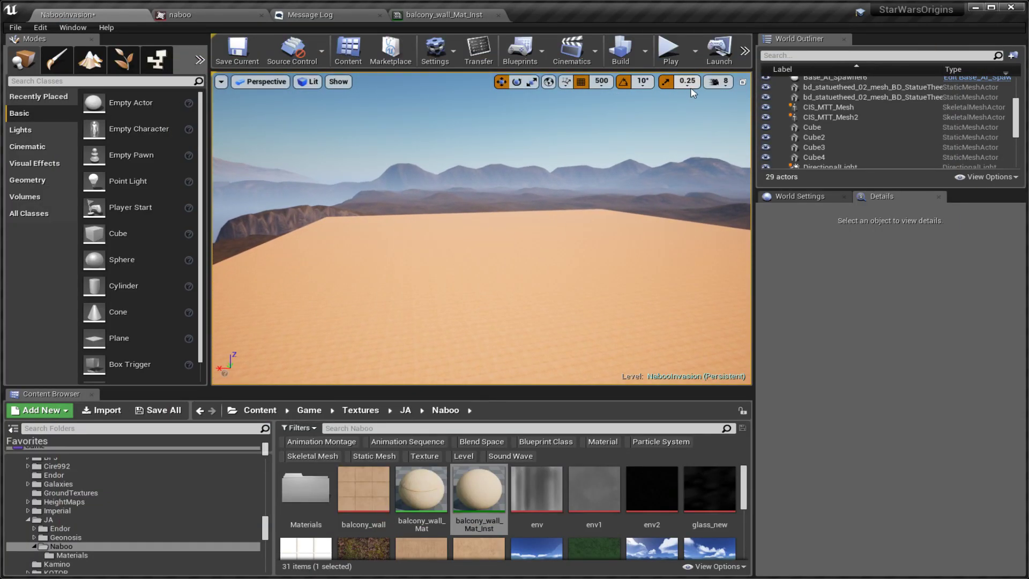
mouse_move(557, 249)
right_mouse_down()
mouse_move(557, 309)
mouse_move(557, 252)
right_mouse_up()
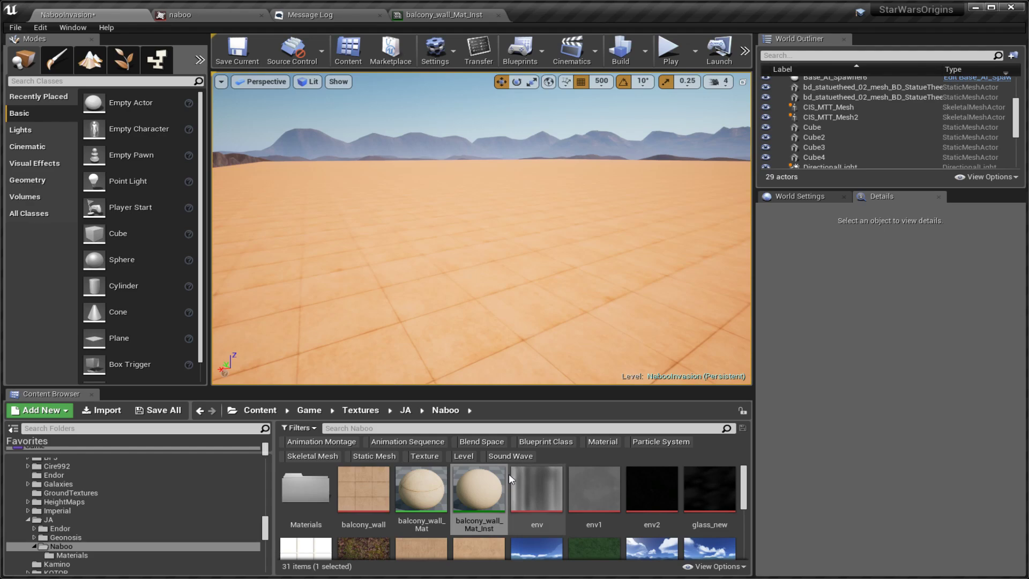
Step: Look through the textures in the Naboo folder
scroll(512, 483, "down", 2)
scroll(514, 486, "down", 2)
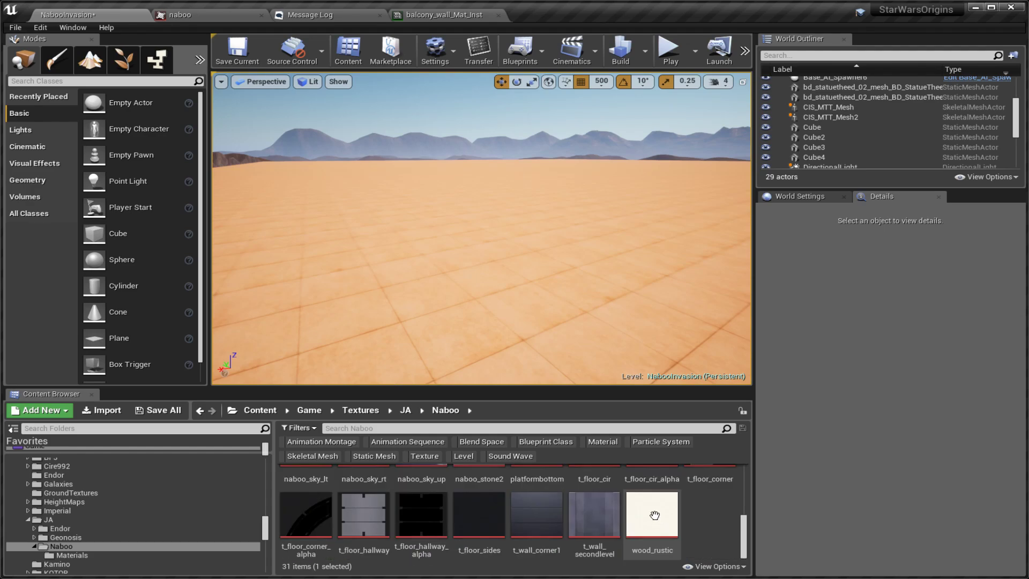
scroll(580, 515, "up", 3)
scroll(581, 515, "down", 2)
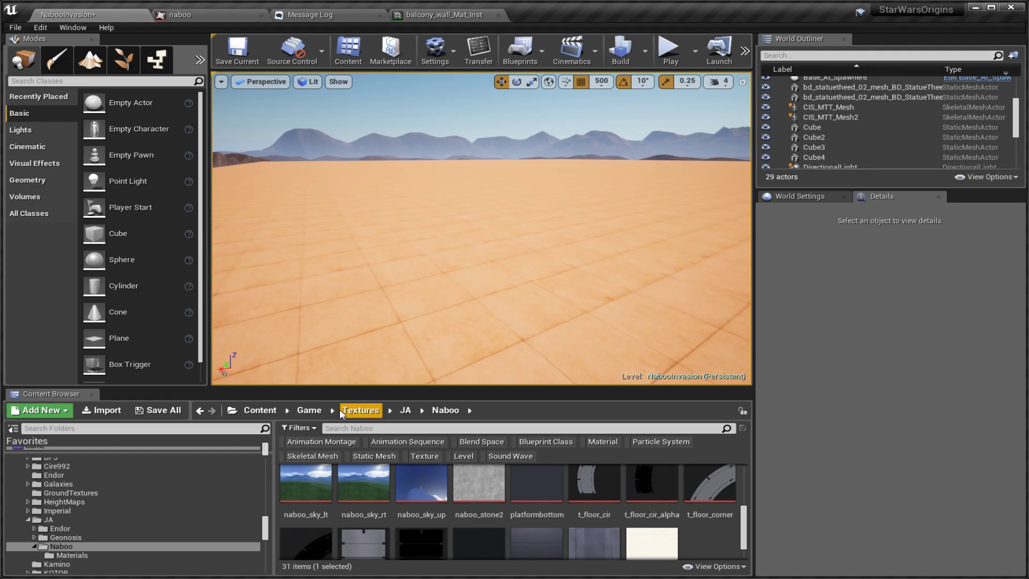
Step: Browse the Game content's Meshes folder, check its Jedi-Academy subfolder, and return to Meshes
left_click(310, 411)
scroll(474, 542, "up", 4)
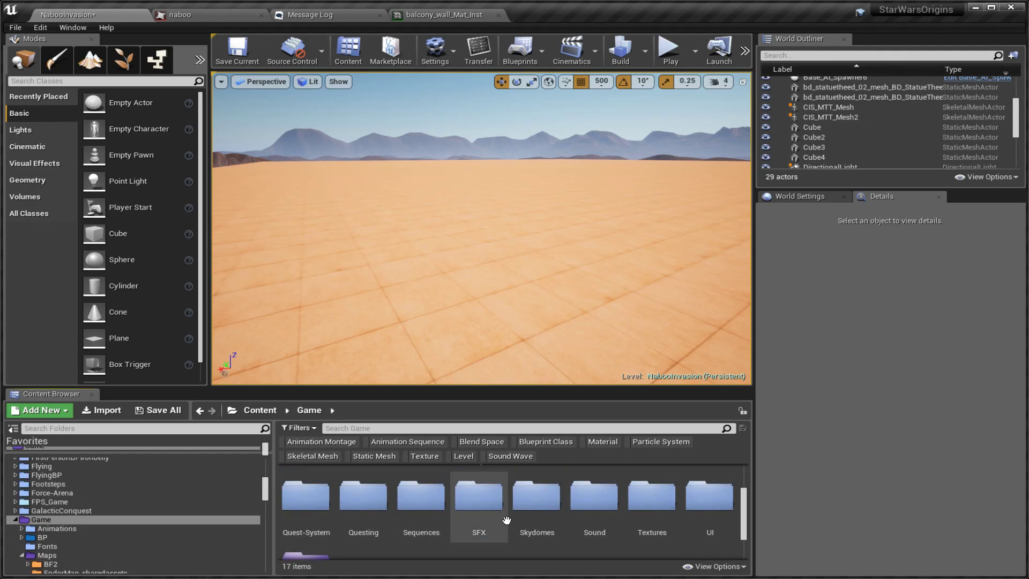
double_click(590, 485)
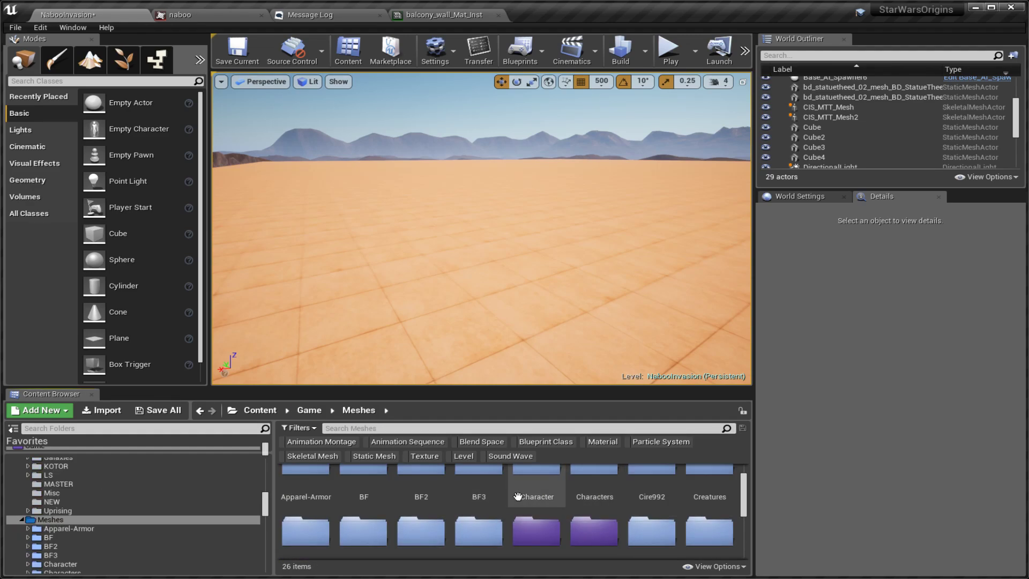
scroll(589, 493, "down", 1)
double_click(536, 482)
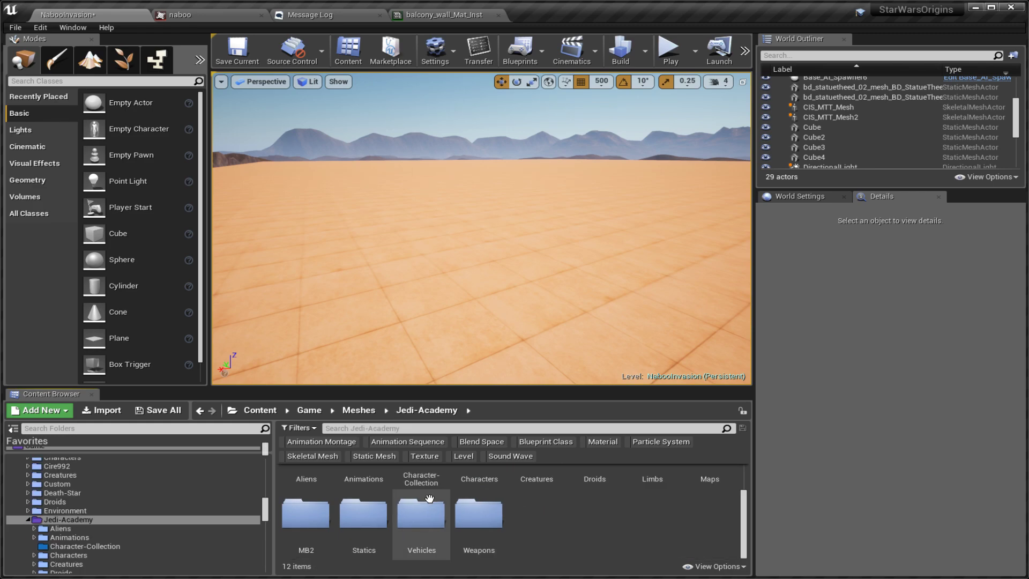
left_click(359, 411)
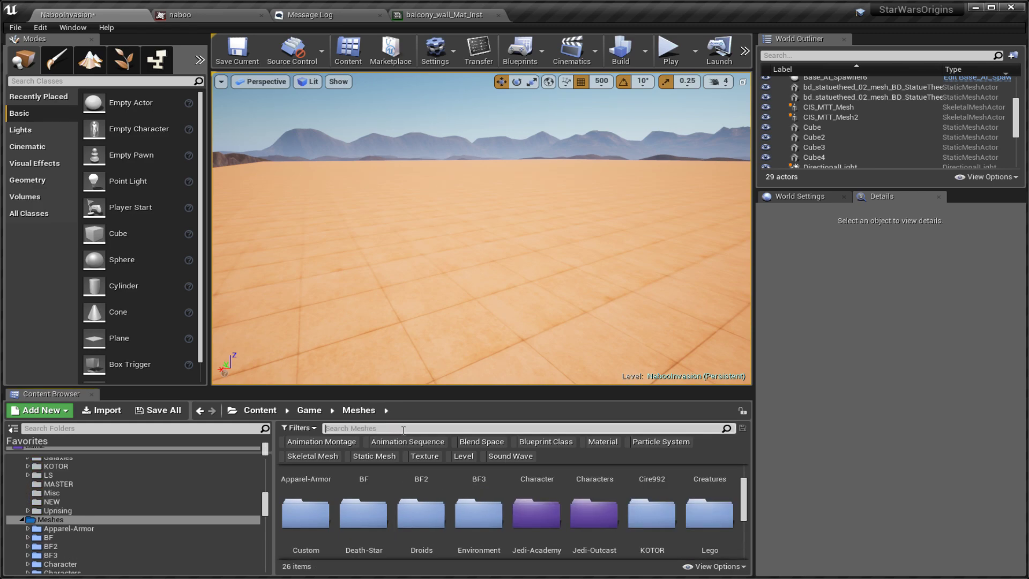
Step: Search the Meshes folder for "naboo" and limit the results to static meshes
left_click(403, 429)
type("naboo")
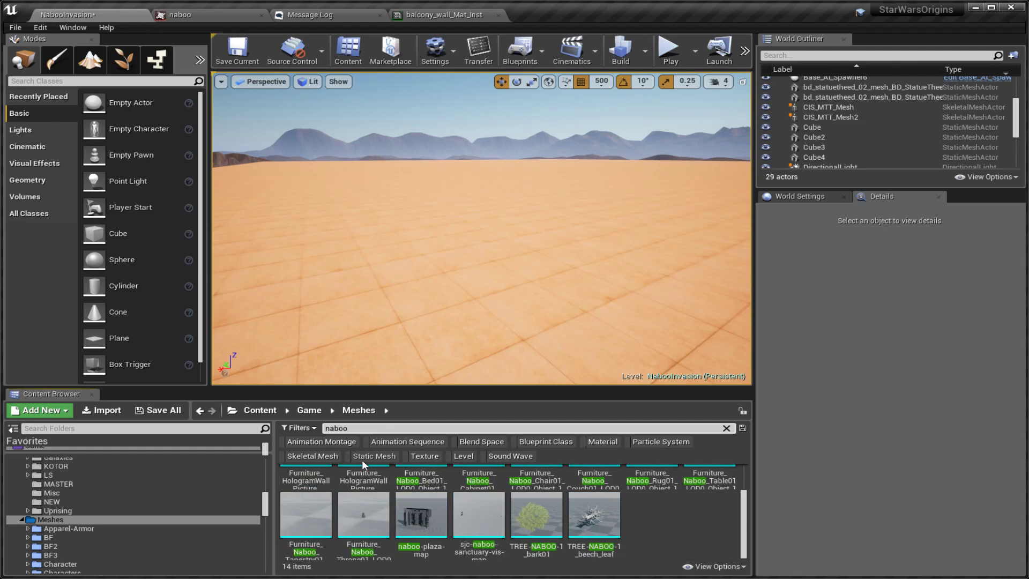
scroll(434, 517, "up", 3)
scroll(437, 522, "down", 3)
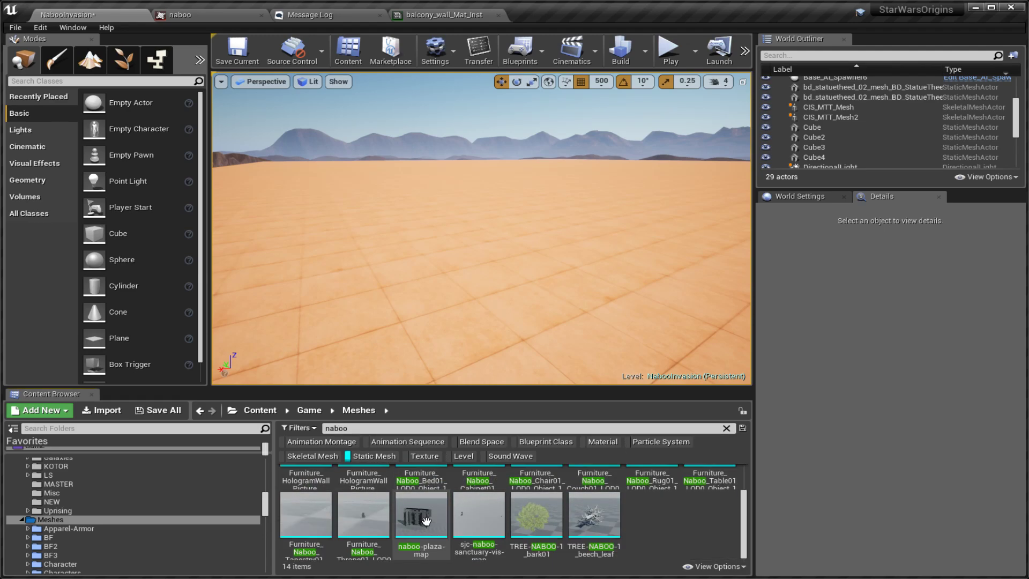
Step: Try the naboo-plaza-map mesh on the platform, inspect it from a distance, and delete it
left_click_drag(421, 532, 503, 301)
key("s")
right_click_drag(503, 301, 637, 269)
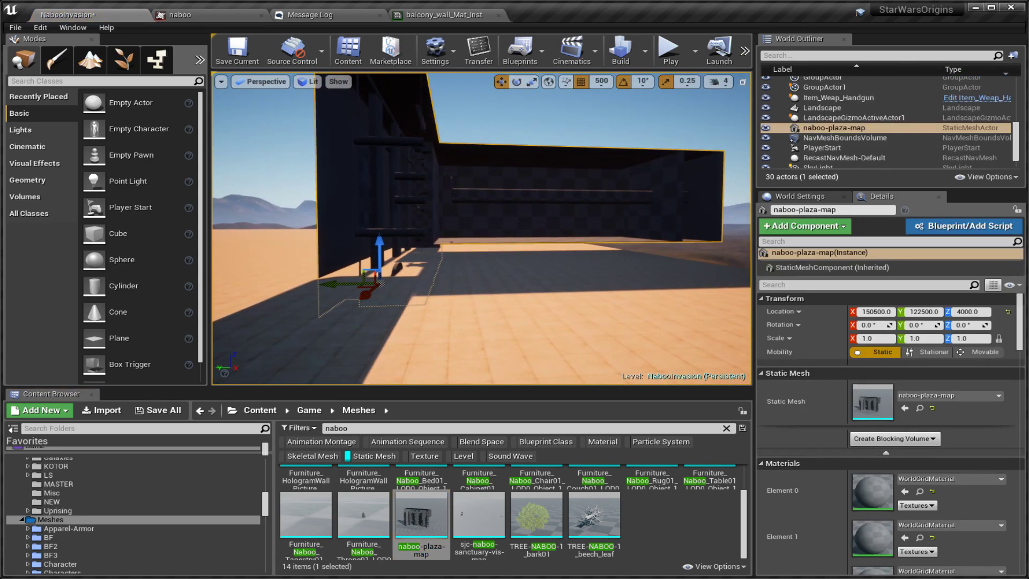
right_click_drag(553, 134, 553, 134)
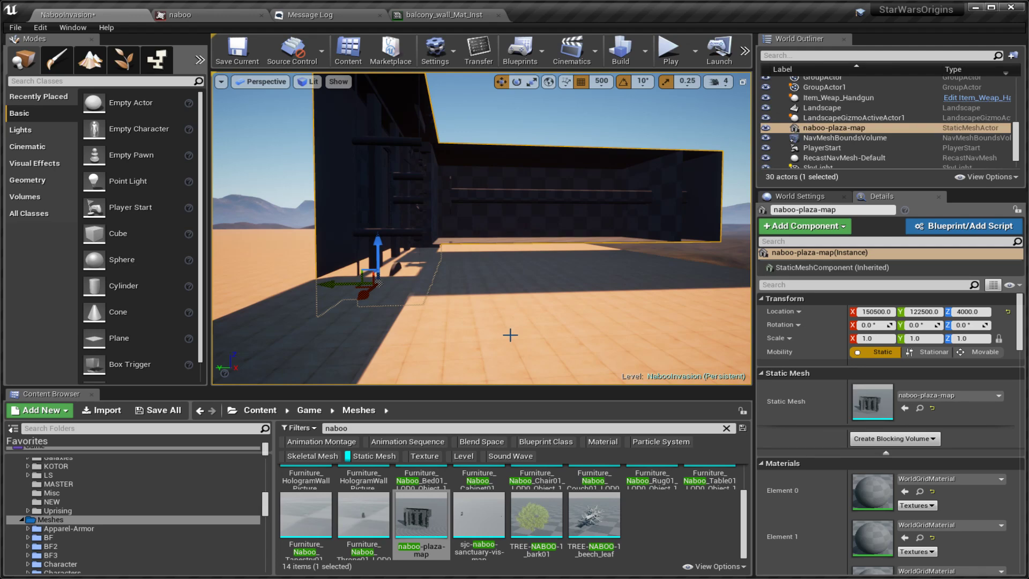
key("Delete")
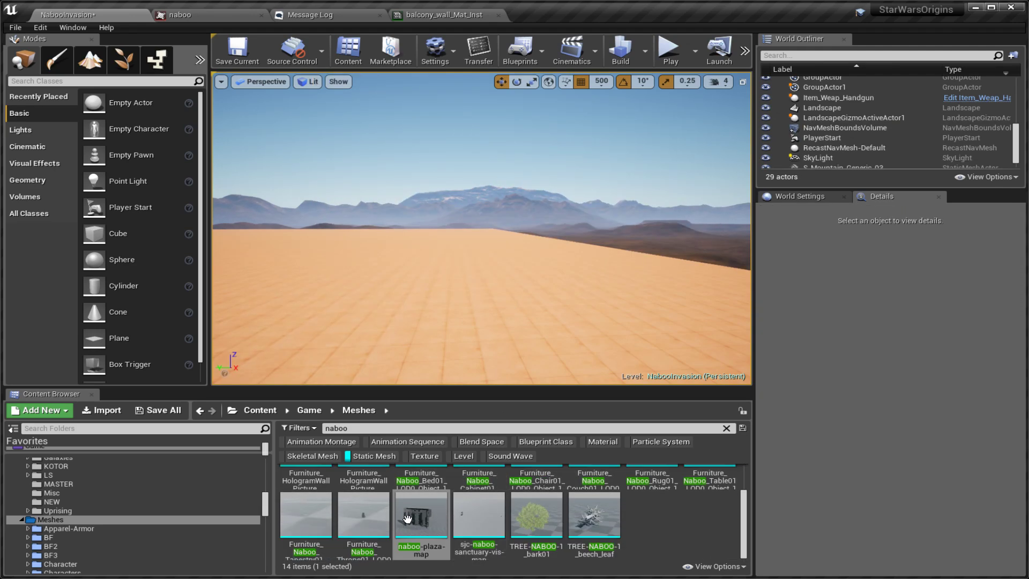
Step: Widen the "naboo" static mesh search to the whole Content folder and look through the meshes
scroll(407, 518, "up", 2)
left_click(260, 410)
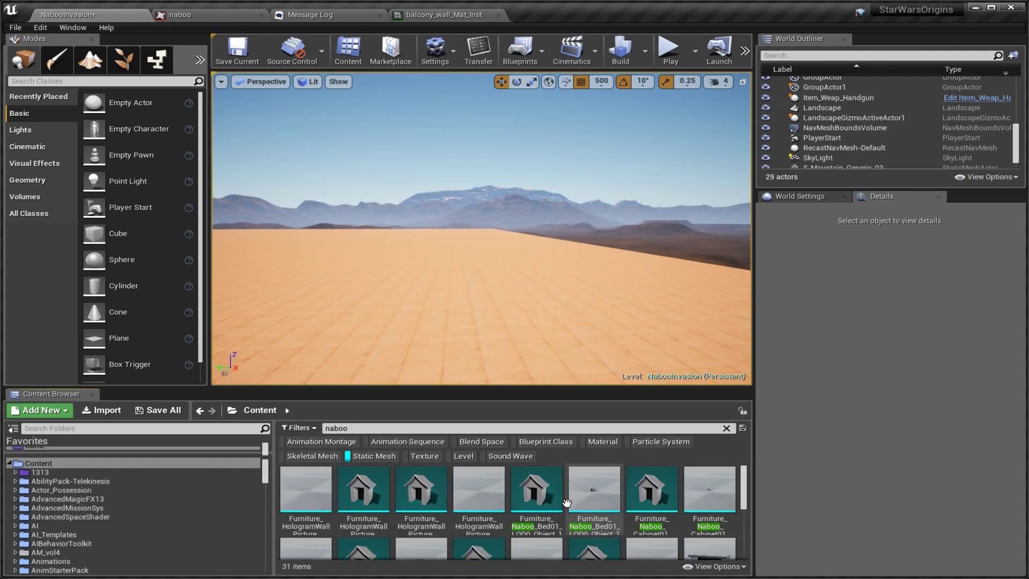
scroll(632, 495, "down", 1)
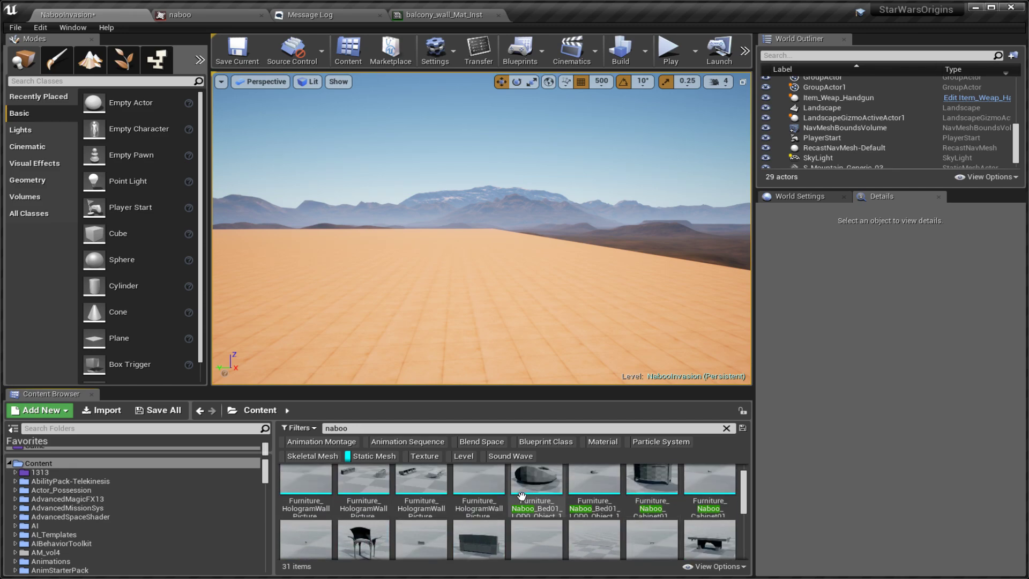
Step: Place the sjc-naboo-sanctuary-vis-map mesh from the "naboo" results on the platform and rotate it -90° about X
scroll(536, 493, "down", 5)
scroll(522, 492, "up", 4)
scroll(528, 496, "down", 1)
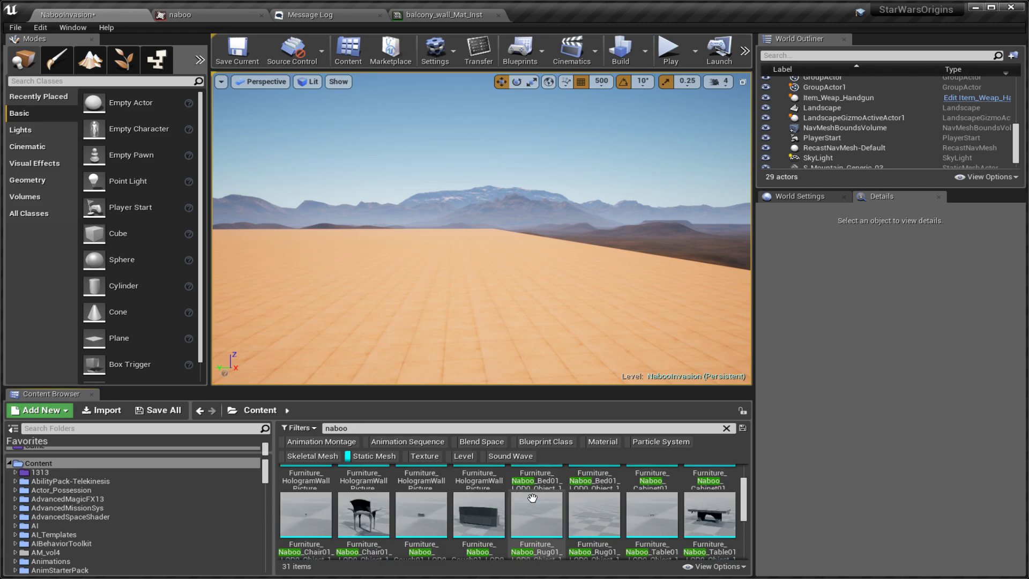
scroll(472, 493, "up", 3)
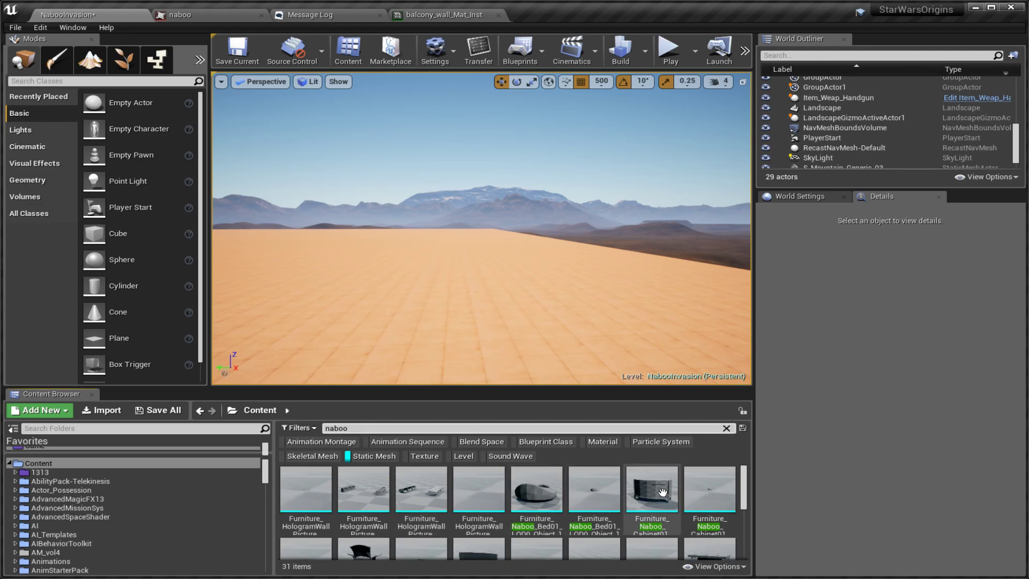
scroll(589, 493, "down", 4)
scroll(588, 481, "down", 3)
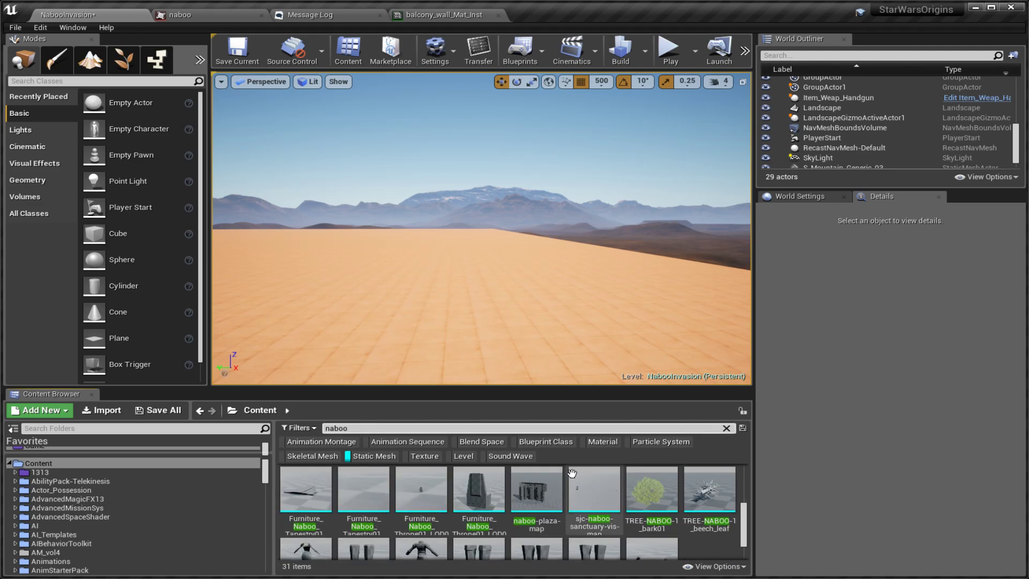
scroll(707, 534, "up", 3)
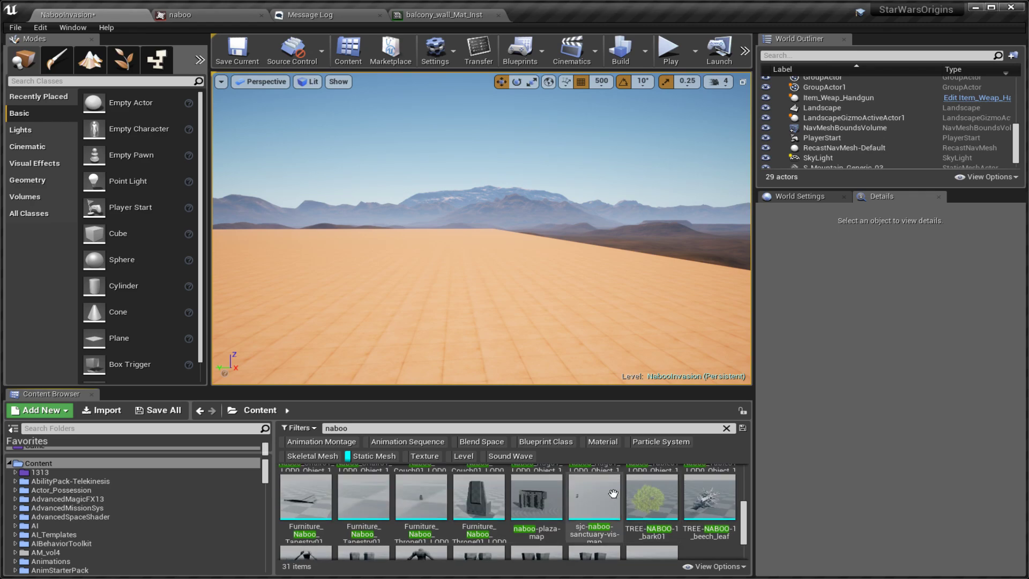
left_click_drag(592, 495, 415, 278)
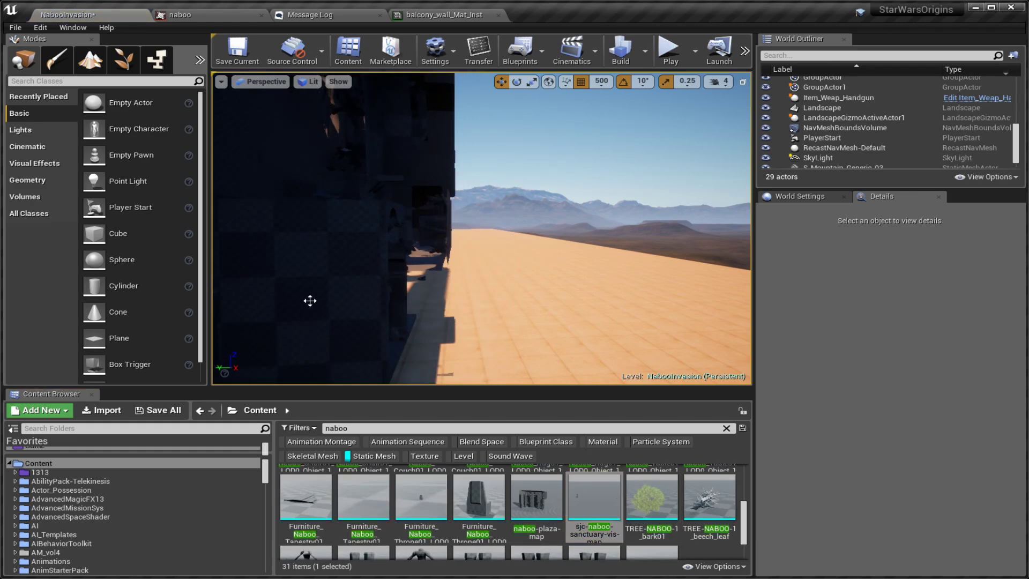
left_click_drag(309, 300, 317, 301)
mouse_move(317, 301)
right_mouse_down()
mouse_move(225, 314)
mouse_move(206, 308)
mouse_move(196, 274)
mouse_move(59, 287)
mouse_move(308, 293)
right_mouse_up()
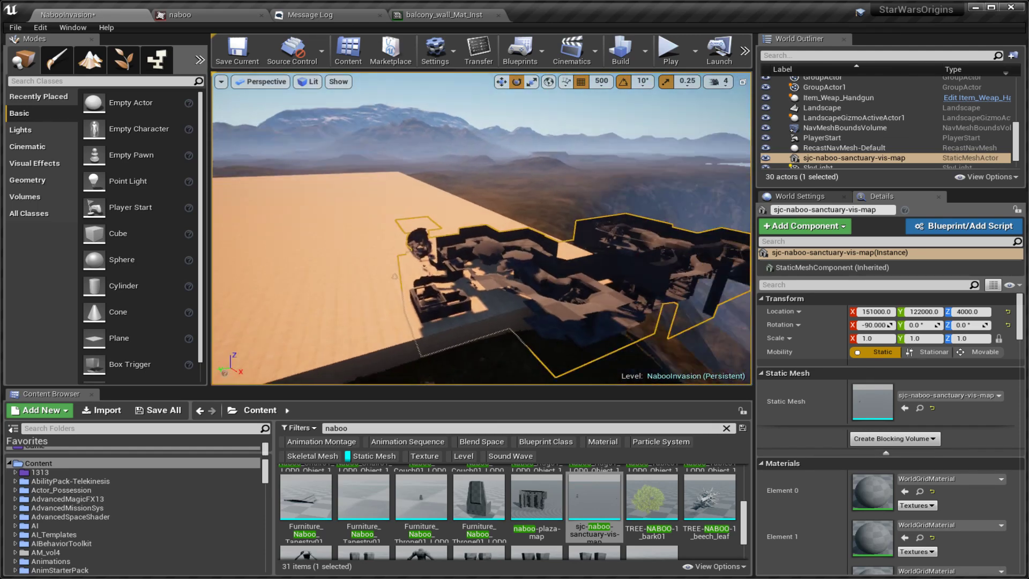
Step: Inspect the Naboo sanctuary mesh up close and from a distance, and delete it from the level
right_click_drag(394, 276, 308, 160)
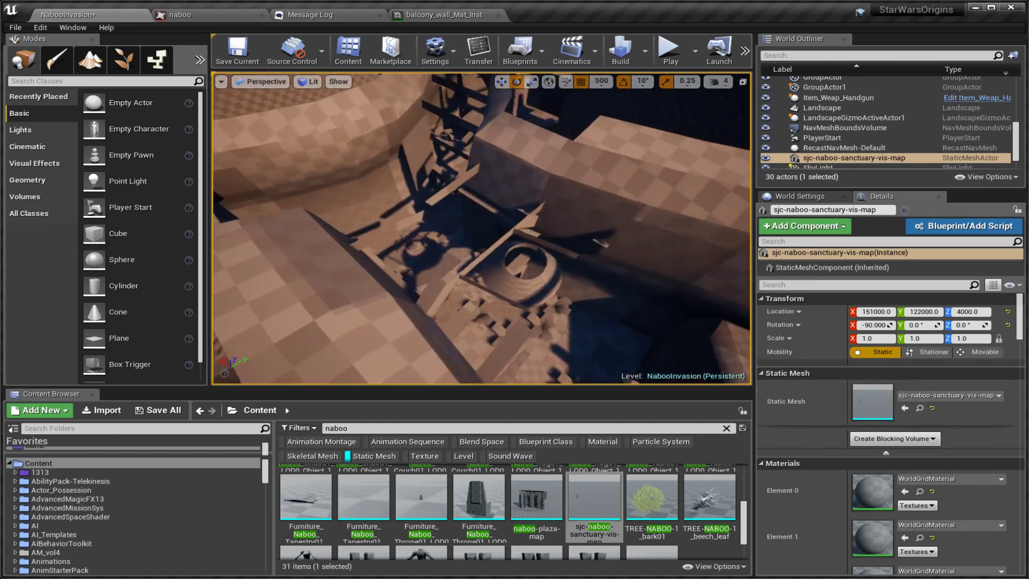
right_click_drag(309, 160, 451, 298)
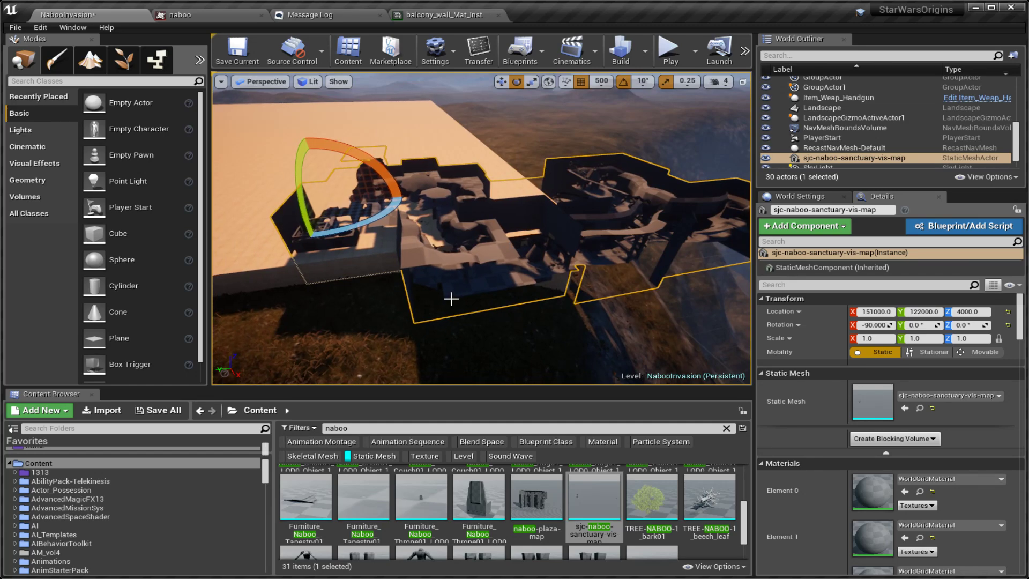
key("Delete")
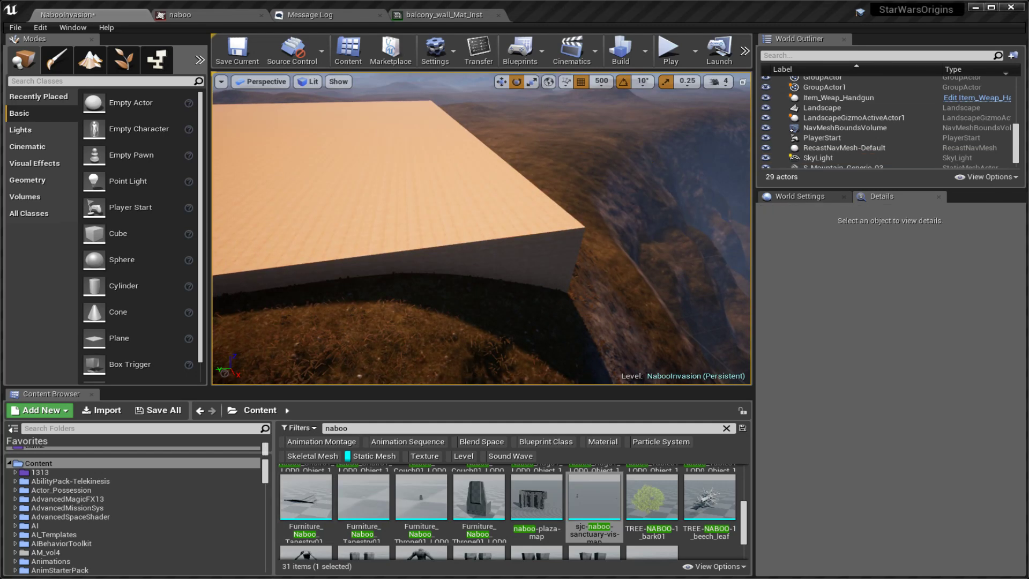
right_click_drag(329, 266, 334, 220)
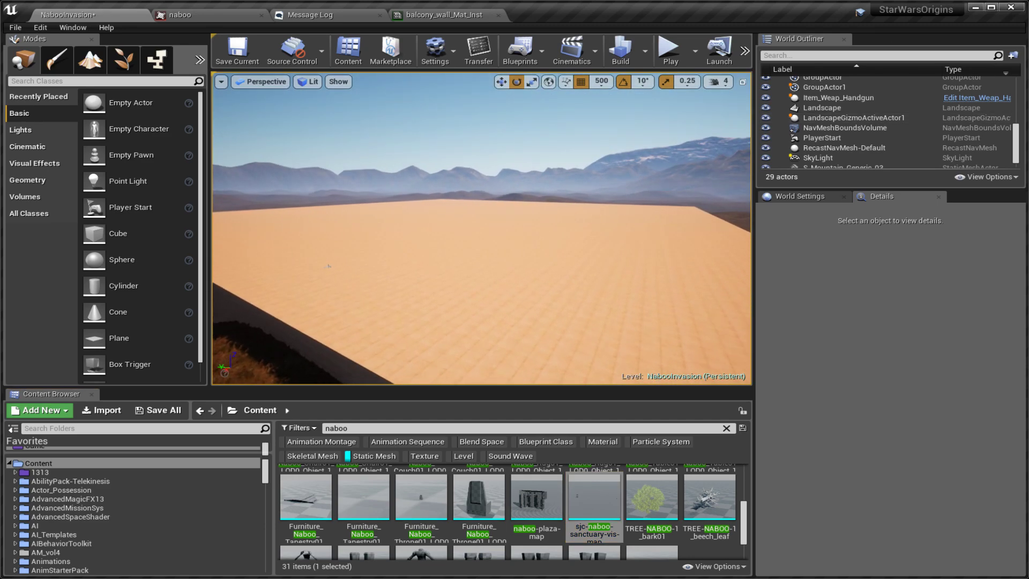
Step: Clear the "naboo" search and the static mesh filter to show the Content folder's subfolders again
scroll(440, 482, "up", 3)
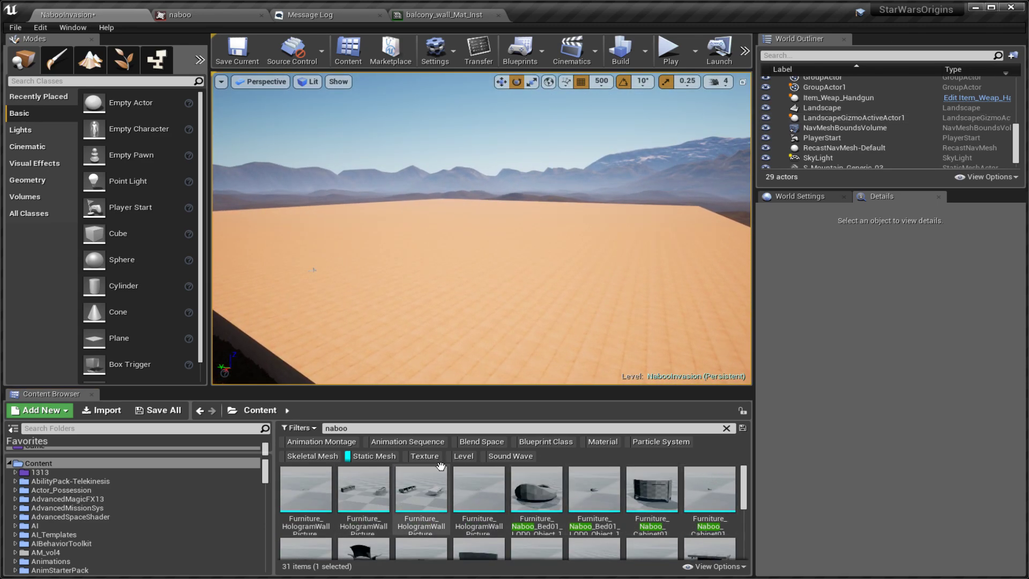
left_click(726, 428)
right_click_drag(527, 303, 528, 283)
Step: Look through the Content folder's own Meshes folder, including its Props subfolder and the Misc folder inside it
scroll(605, 518, "down", 1)
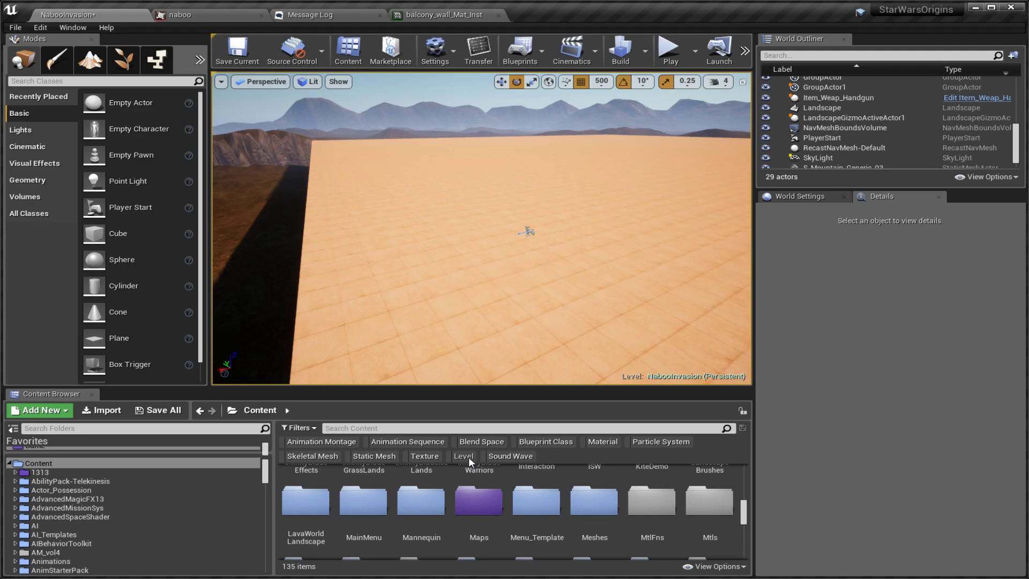
double_click(593, 501)
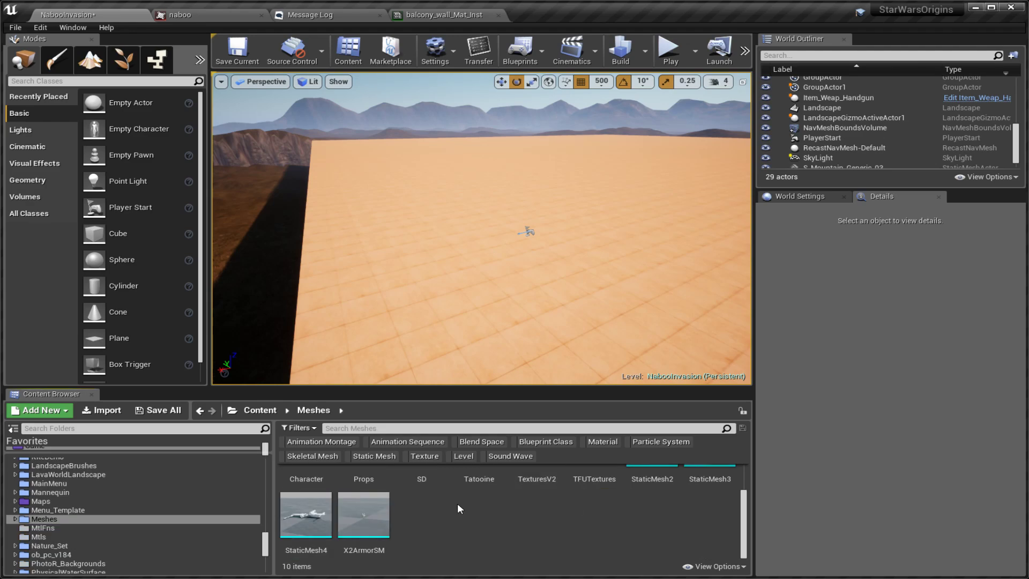
scroll(428, 510, "up", 1)
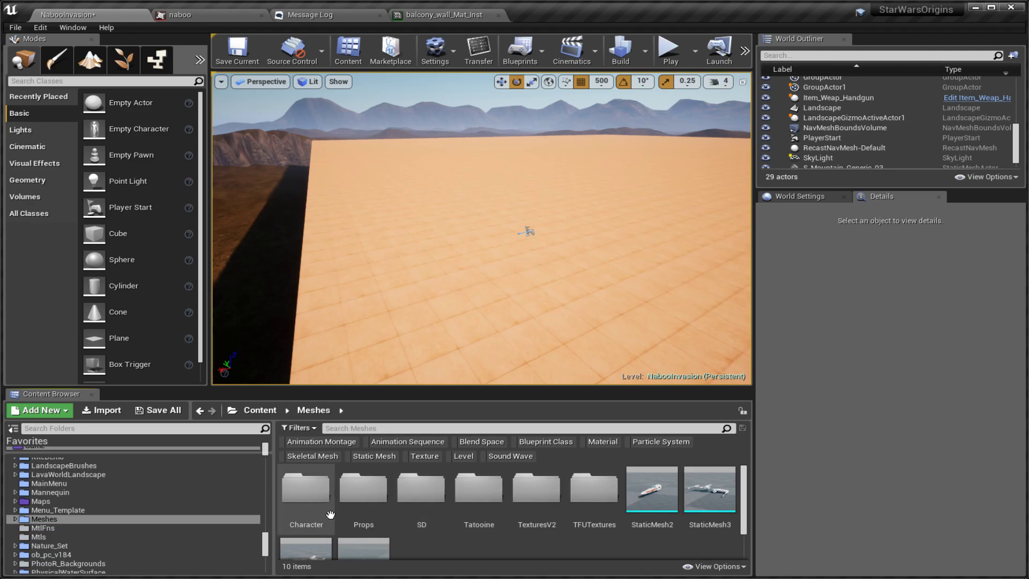
double_click(358, 490)
left_click(333, 497)
double_click(332, 497)
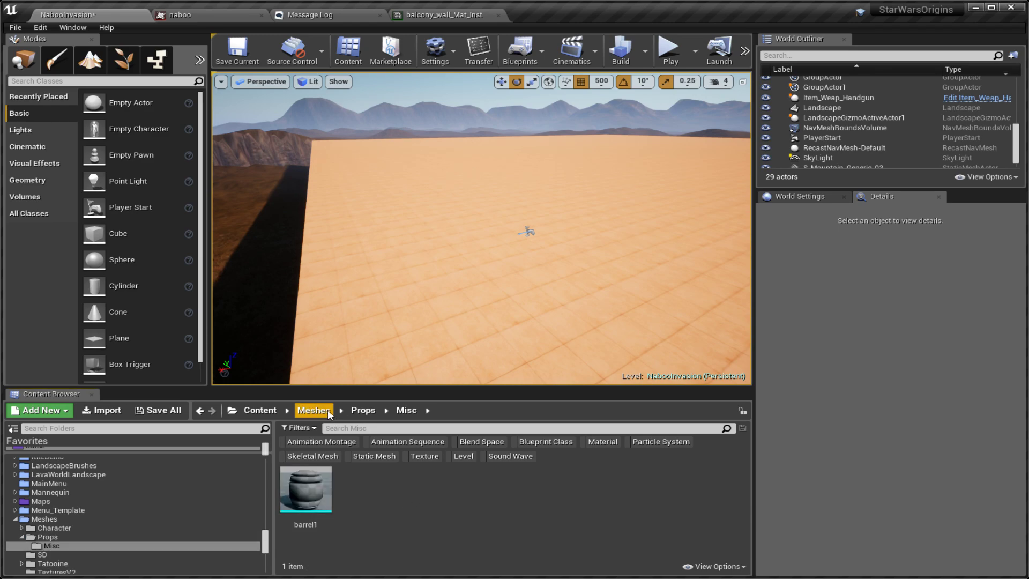
Step: Return to the Content folder, browse its subfolders, check the Data folder, and come back to Content
left_click(287, 411)
scroll(627, 500, "down", 1)
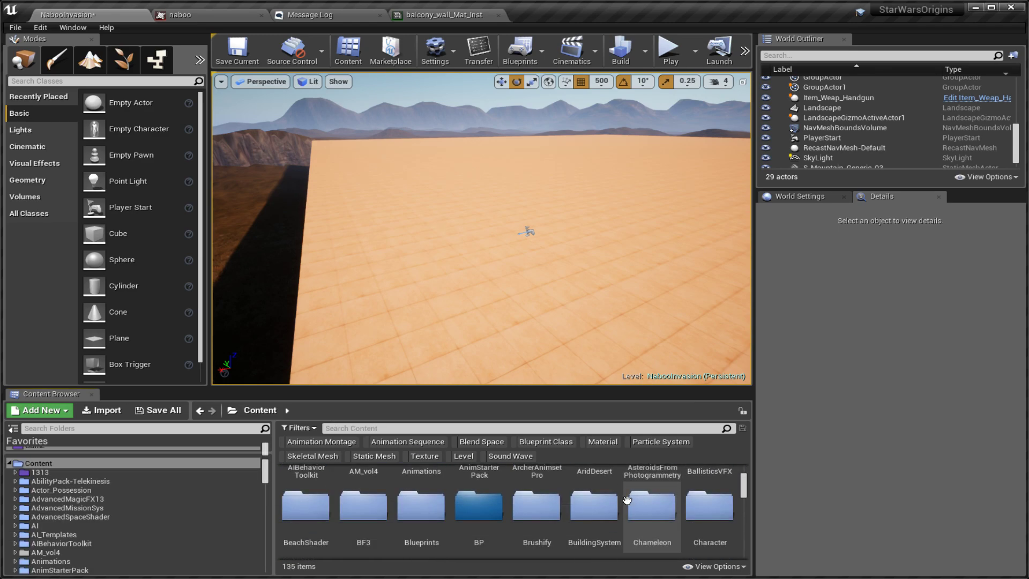
scroll(627, 500, "down", 3)
scroll(643, 504, "up", 3)
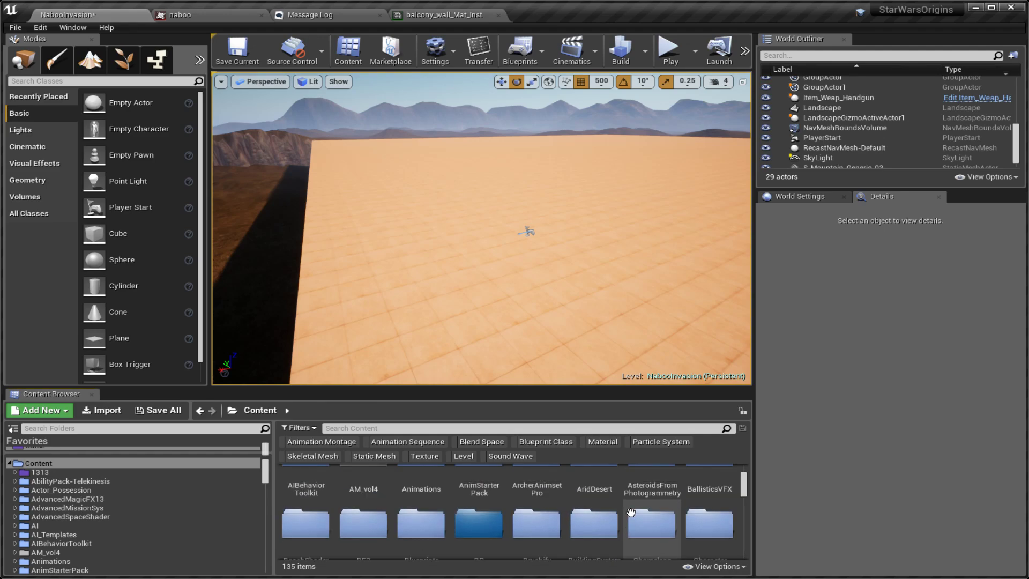
scroll(702, 517, "down", 1)
scroll(697, 514, "down", 1)
double_click(707, 498)
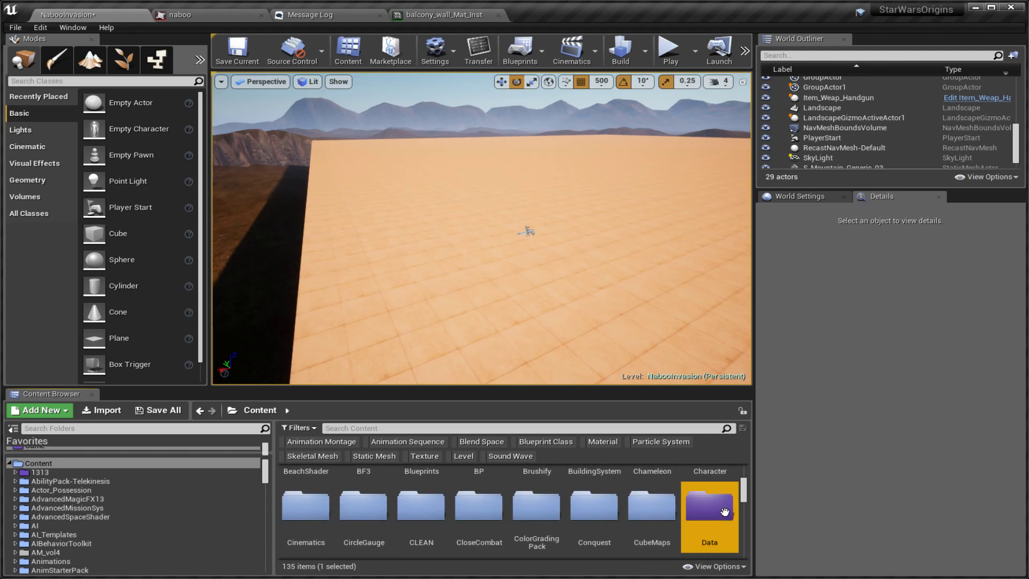
left_click(255, 416)
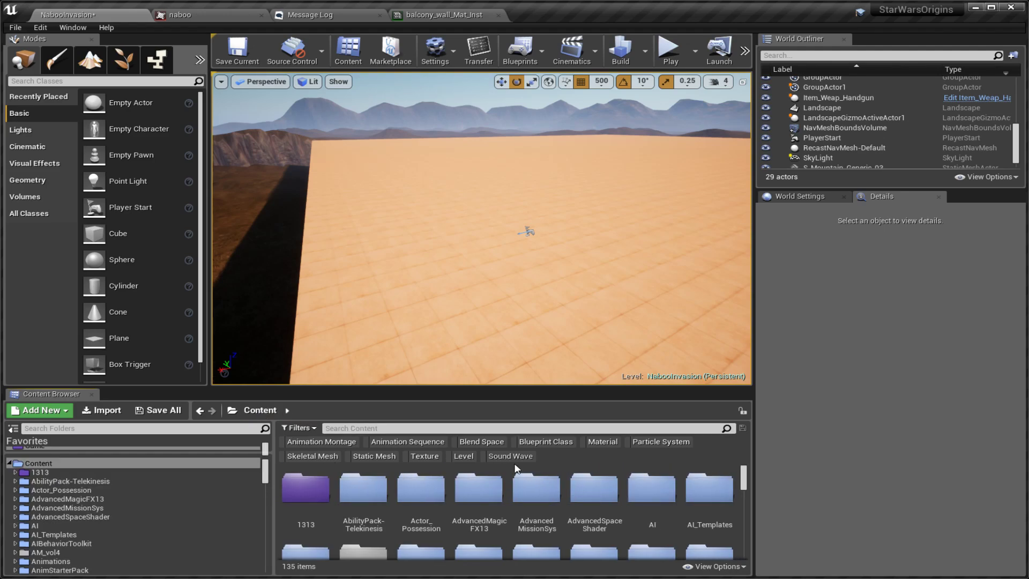
Step: Open the Game folder within Content and go into its Meshes subfolder
scroll(698, 479, "down", 3)
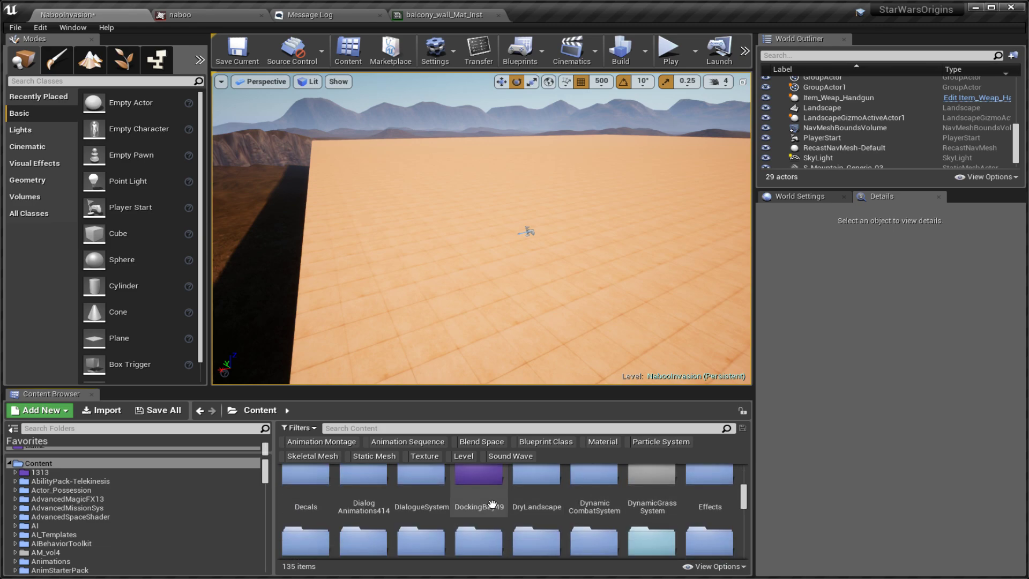
left_click(300, 474)
double_click(299, 477)
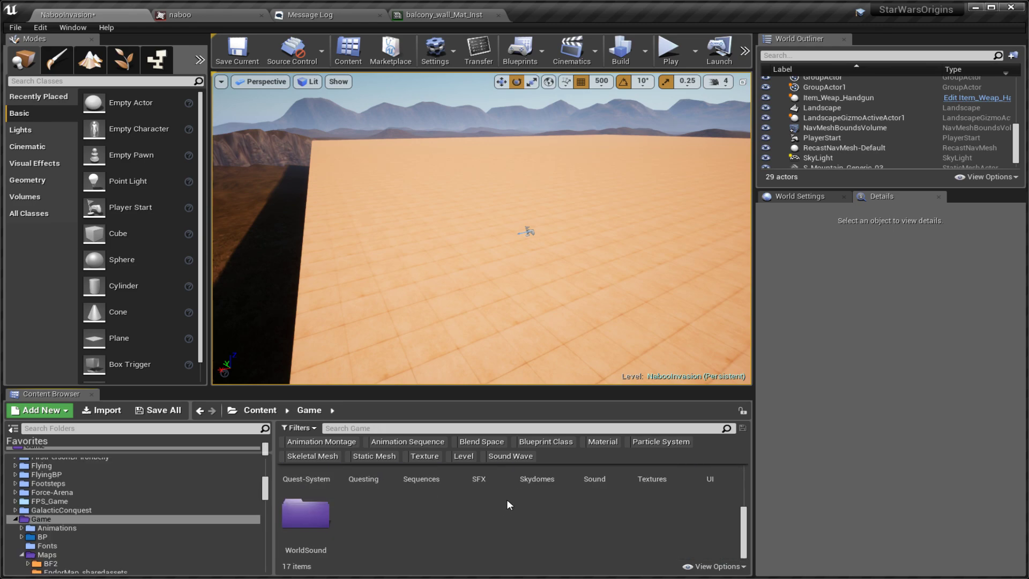
scroll(408, 513, "down", 2)
scroll(408, 513, "up", 1)
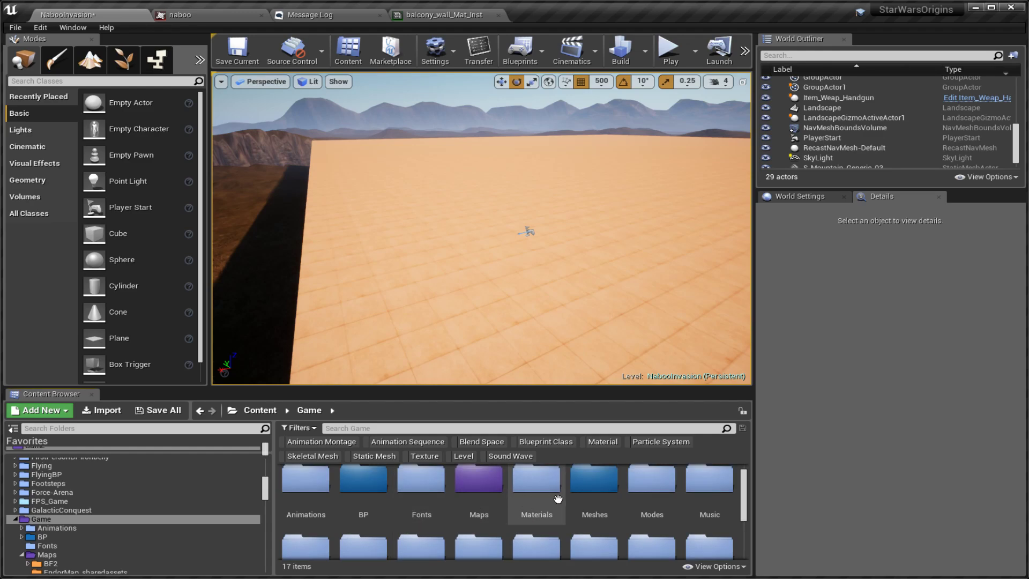
double_click(595, 485)
Step: Browse the subfolders of the Game content's Meshes folder and check the KOTOR folder
scroll(412, 496, "down", 1)
scroll(412, 496, "down", 1)
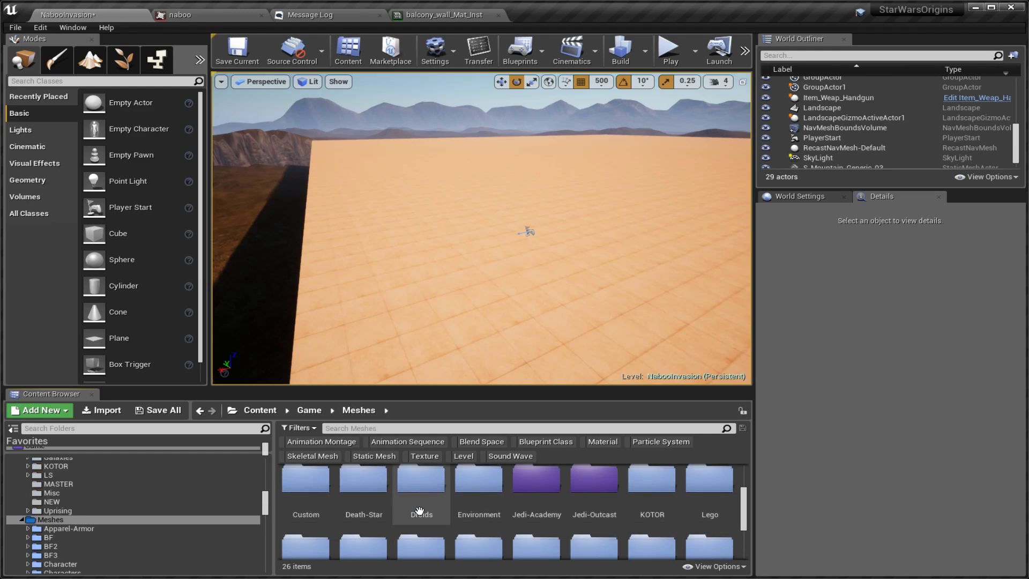
scroll(494, 506, "down", 2)
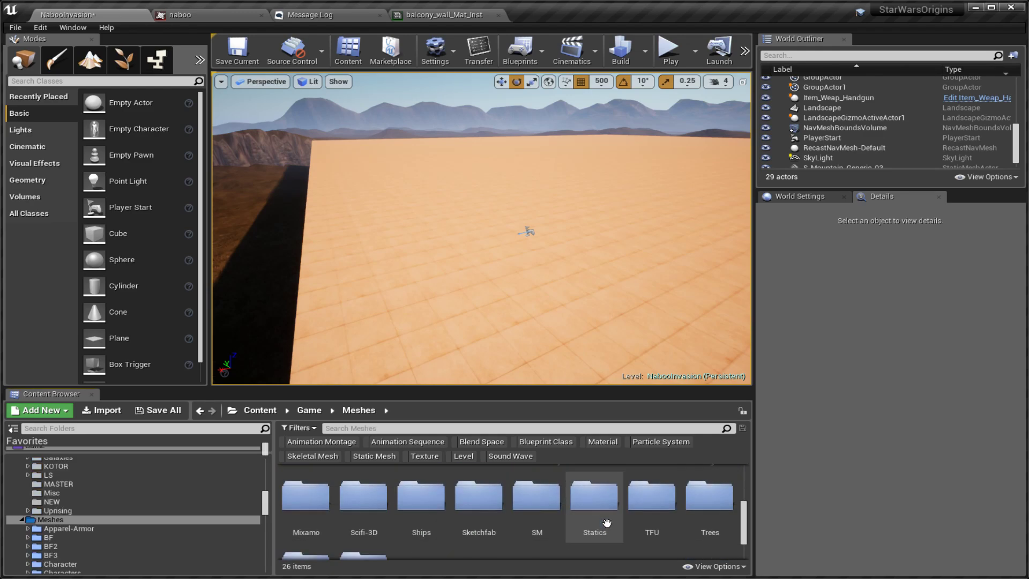
scroll(415, 523, "up", 3)
scroll(550, 521, "down", 3)
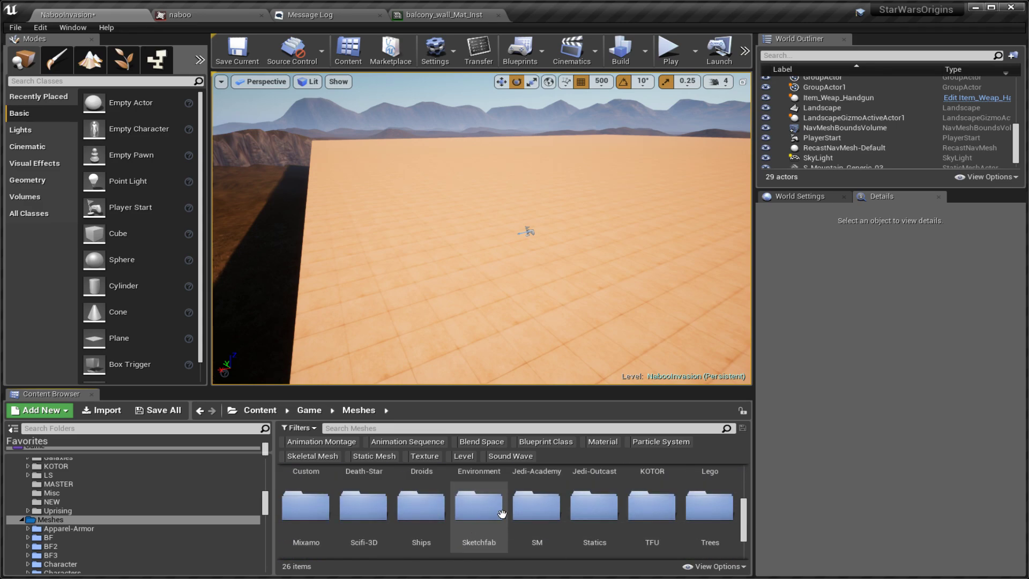
scroll(568, 524, "up", 1)
double_click(643, 504)
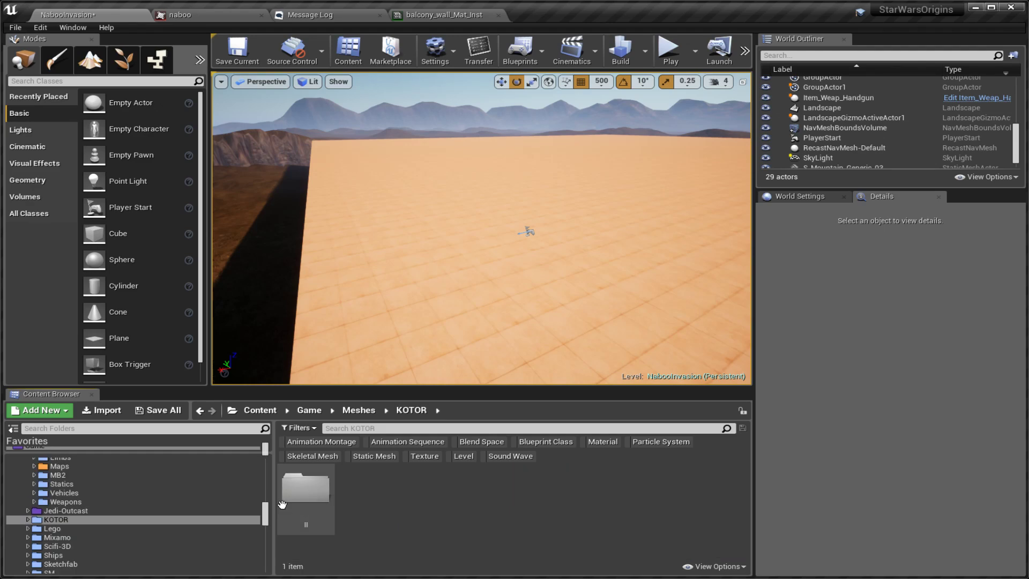
Step: Return to the Game content's Meshes folder, filter it to static meshes, and look through them from the acclamator pieces to the BlockadeRunner meshes
left_click(359, 410)
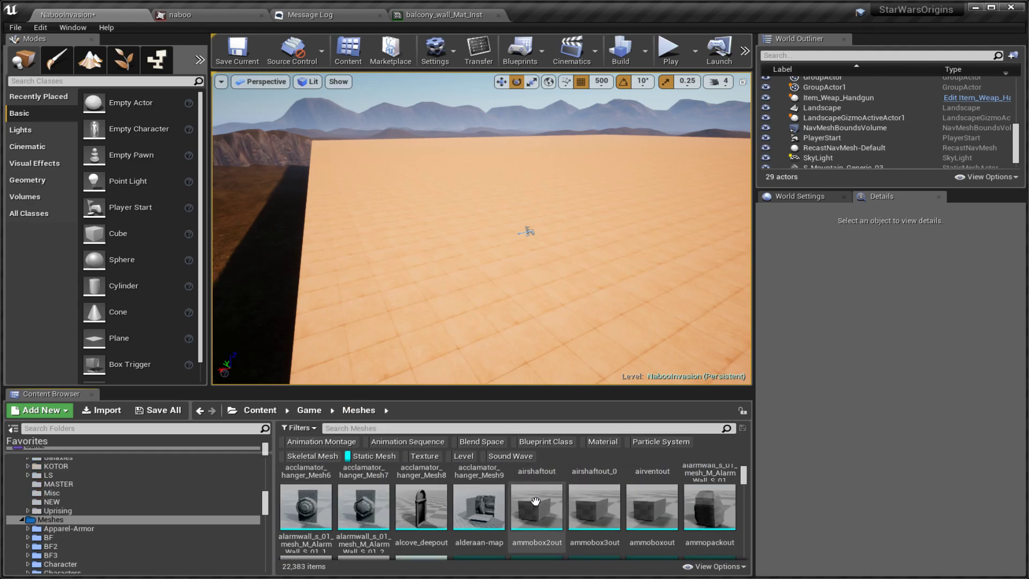
scroll(589, 501, "down", 5)
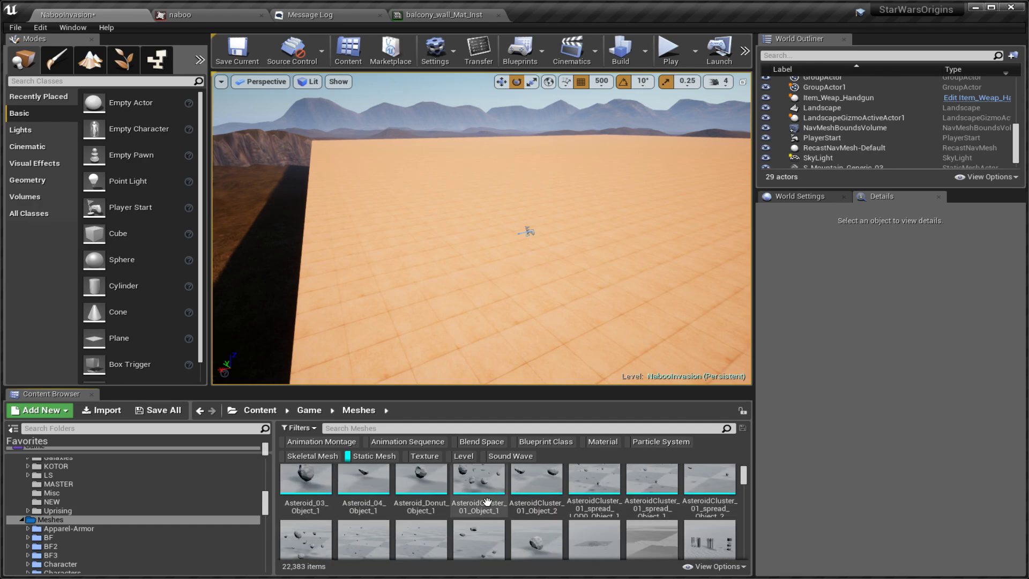
scroll(527, 497, "down", 5)
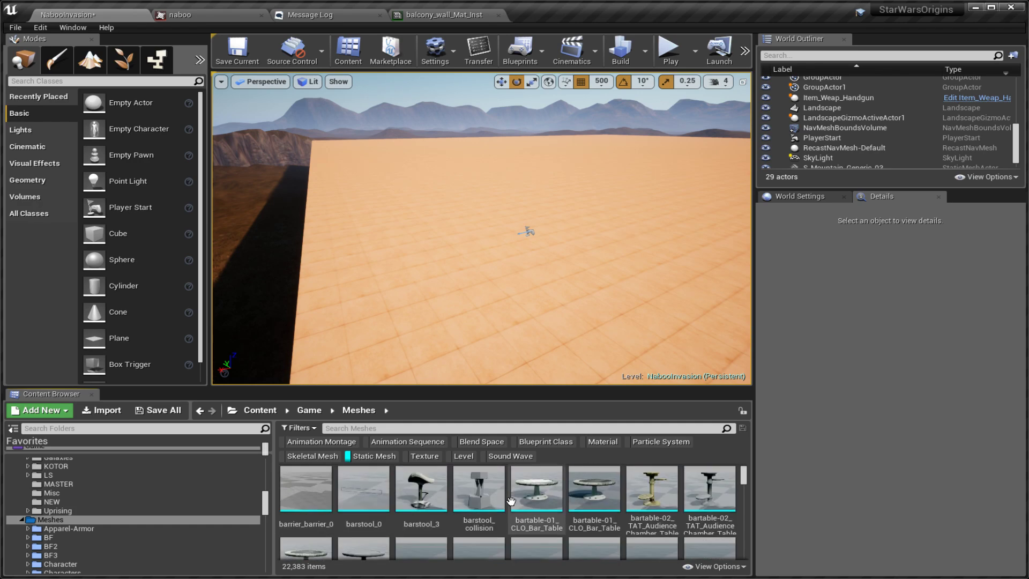
scroll(510, 501, "down", 5)
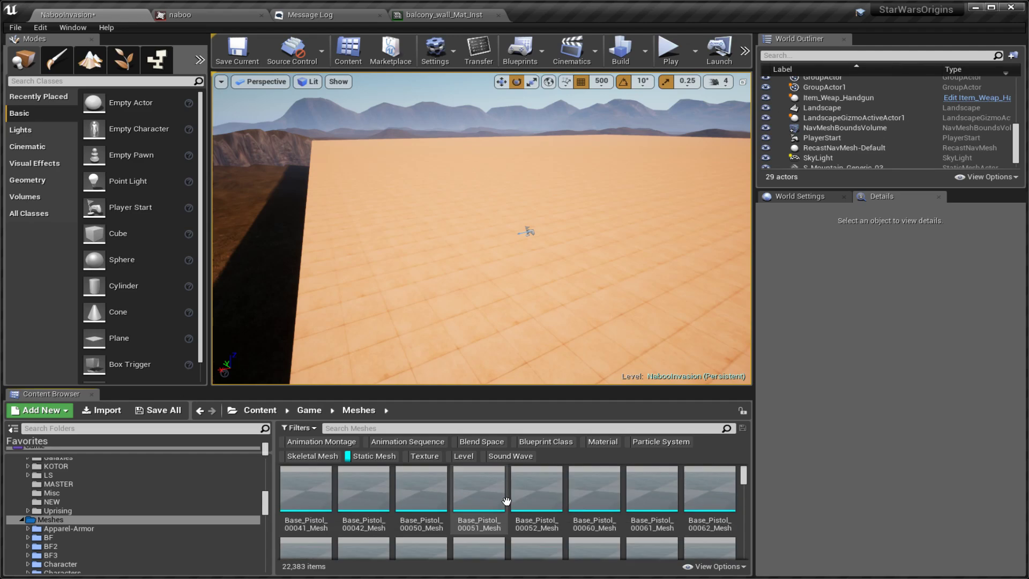
scroll(520, 497, "down", 2)
scroll(732, 476, "down", 5)
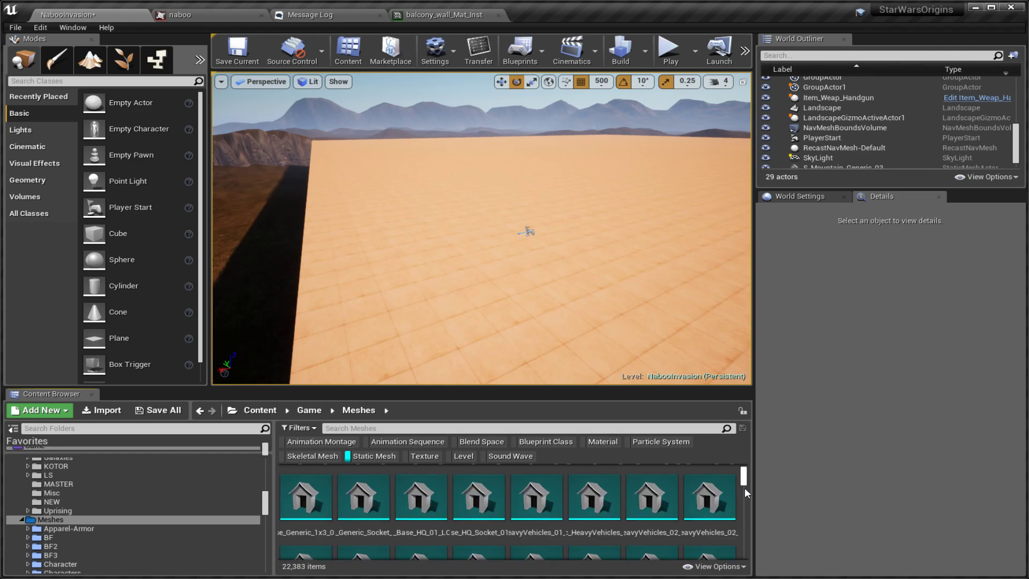
scroll(608, 507, "down", 8)
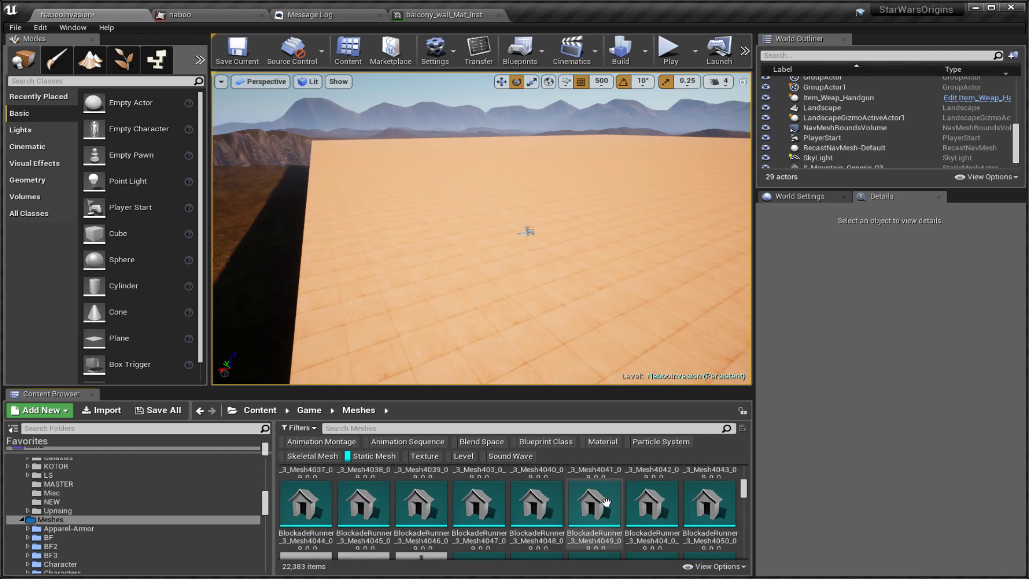
scroll(603, 499, "down", 7)
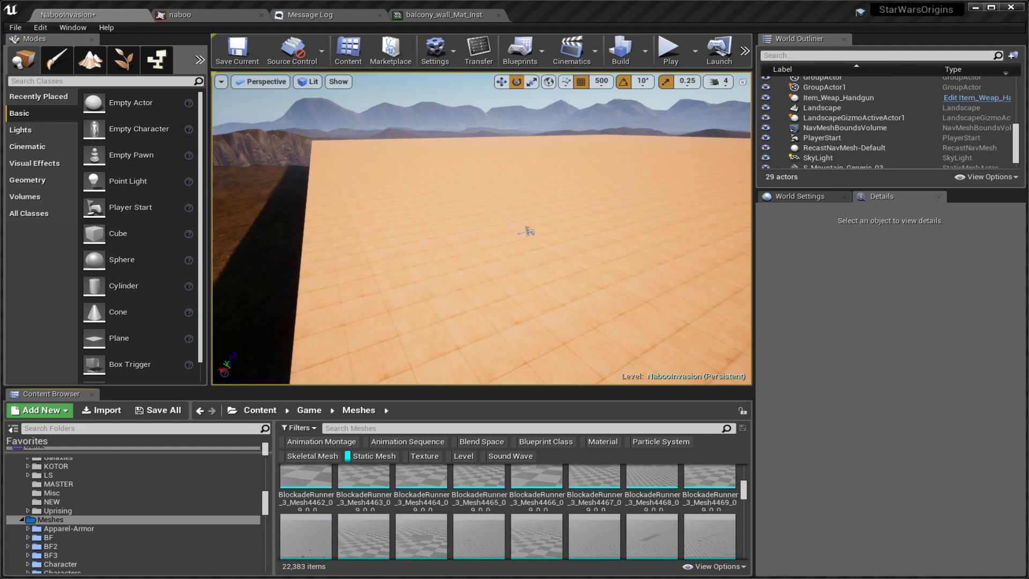
scroll(545, 541, "down", 1)
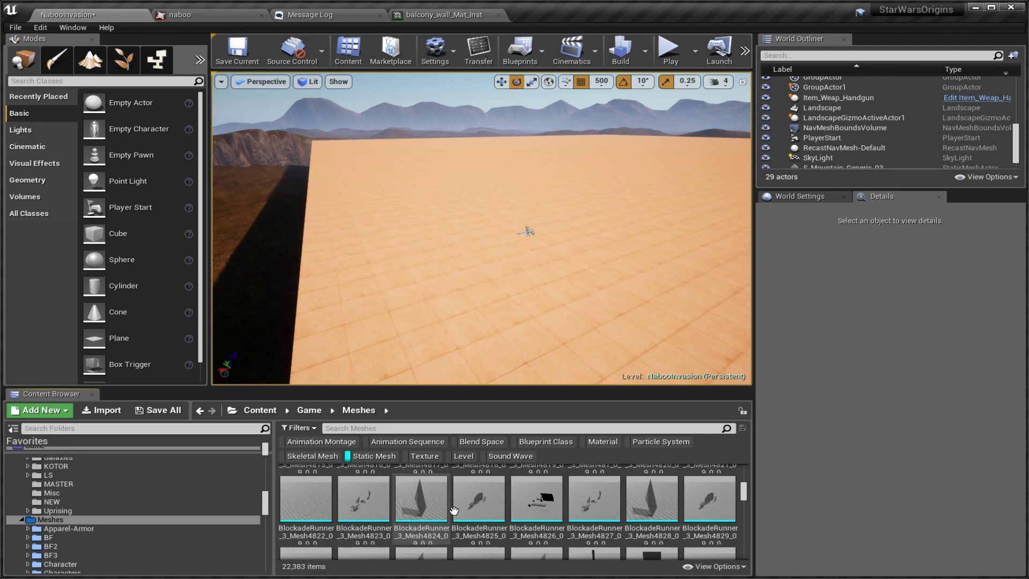
scroll(481, 511, "down", 5)
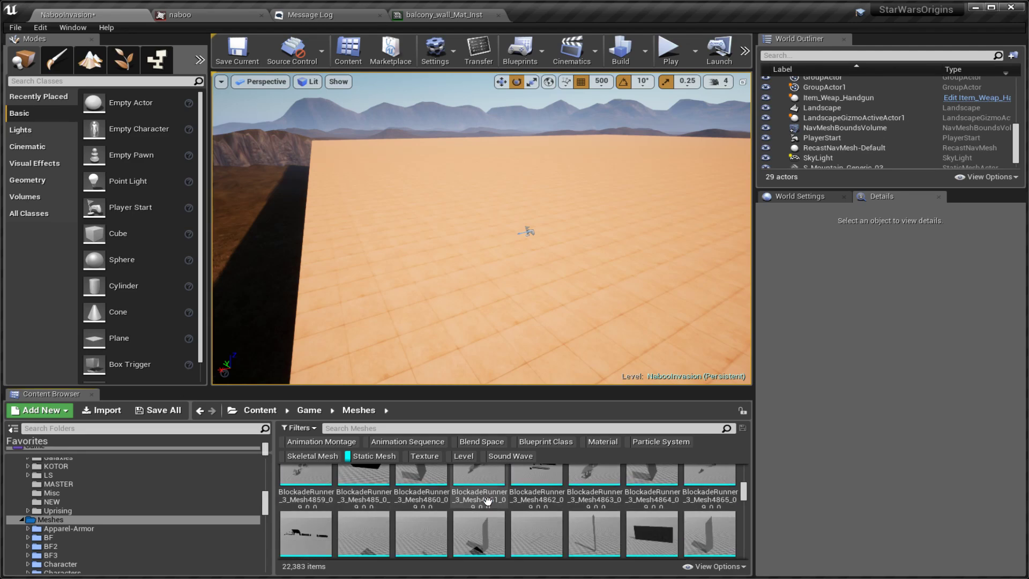
scroll(488, 500, "down", 5)
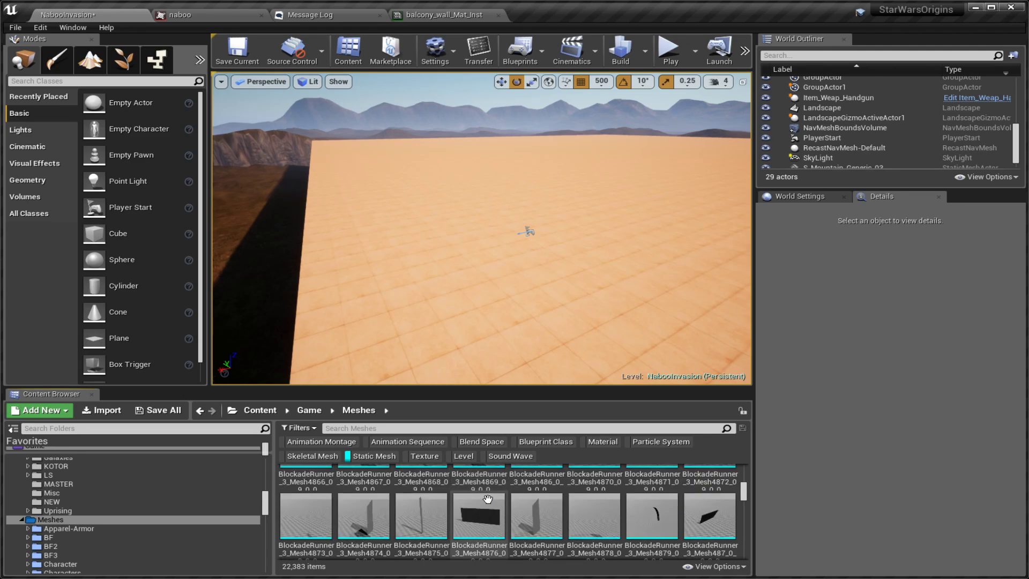
scroll(488, 500, "down", 6)
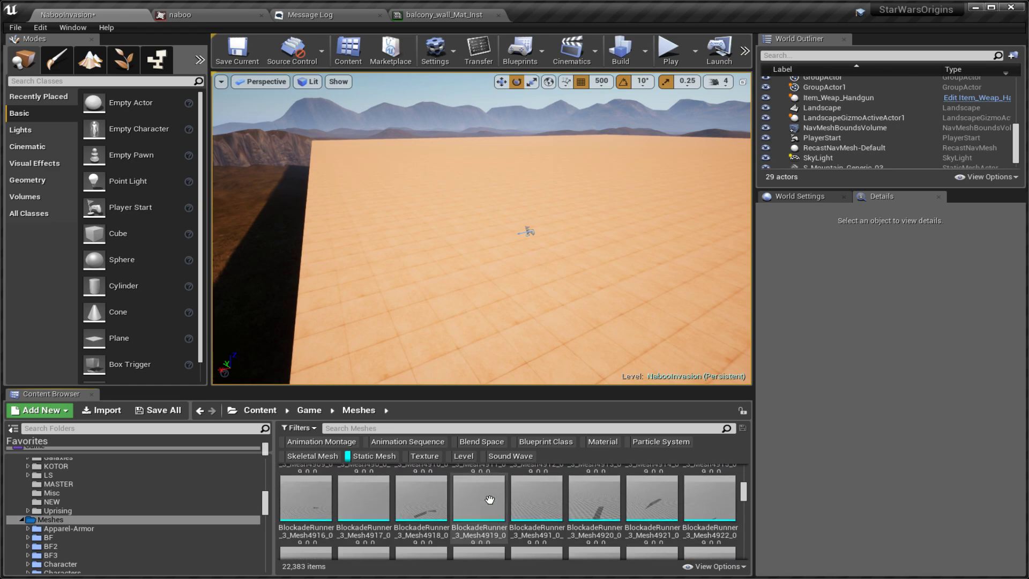
scroll(490, 499, "up", 3)
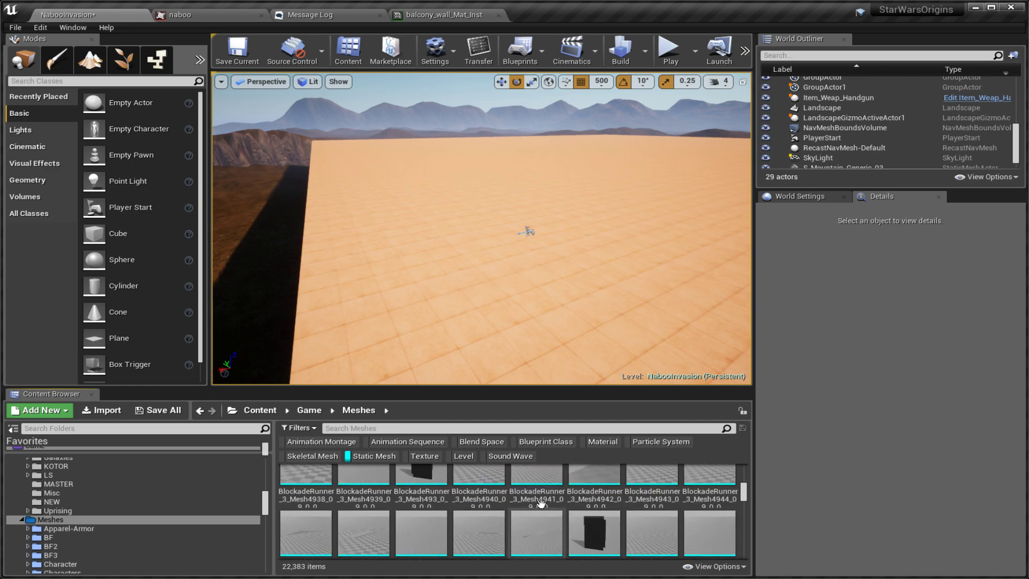
scroll(517, 522, "down", 2)
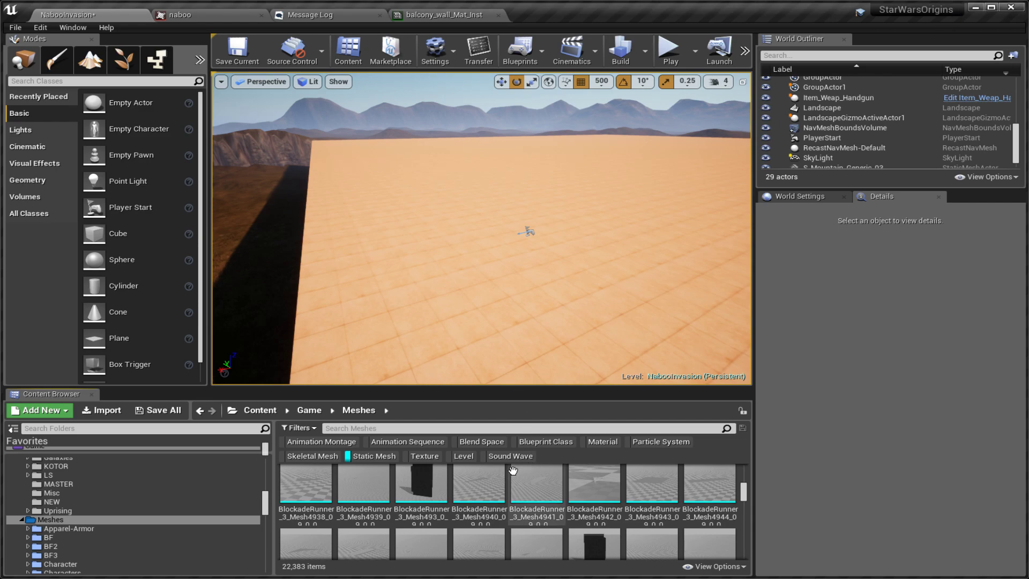
Step: Turn off the Static Mesh filter, go back to the Game folder, and look across the tiled platform towards the mountains
left_click(368, 456)
left_click(309, 410)
right_click_drag(579, 310, 515, 263)
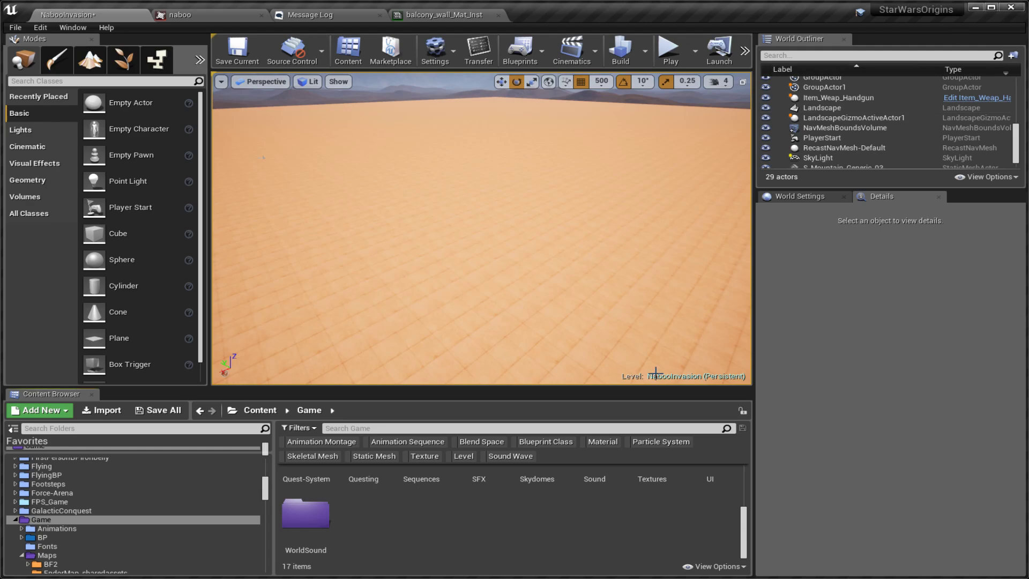
right_click_drag(584, 253, 586, 254)
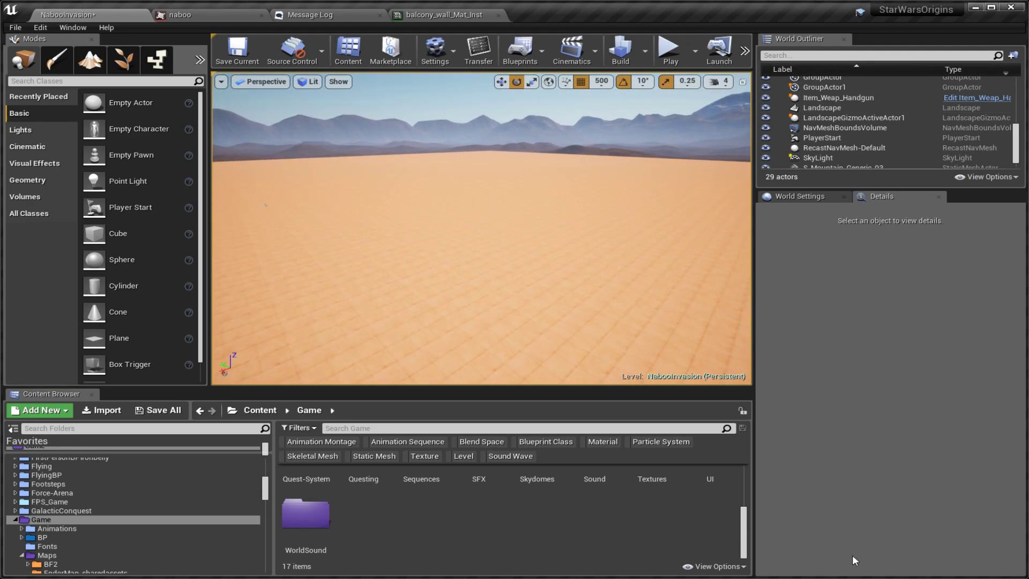